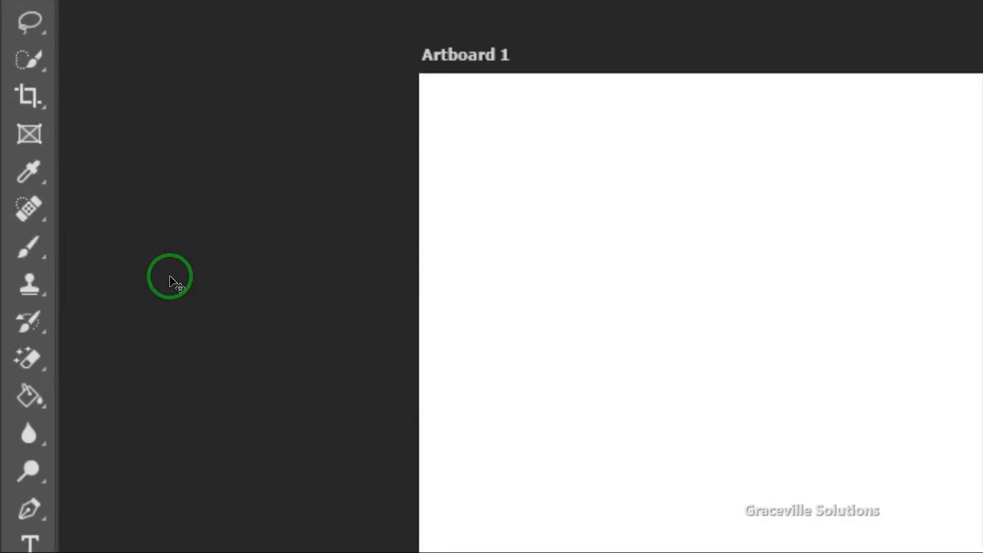
Draw a rectangle about 1136 by 1115 px covering the whole artboard and fill it with white
key("2")
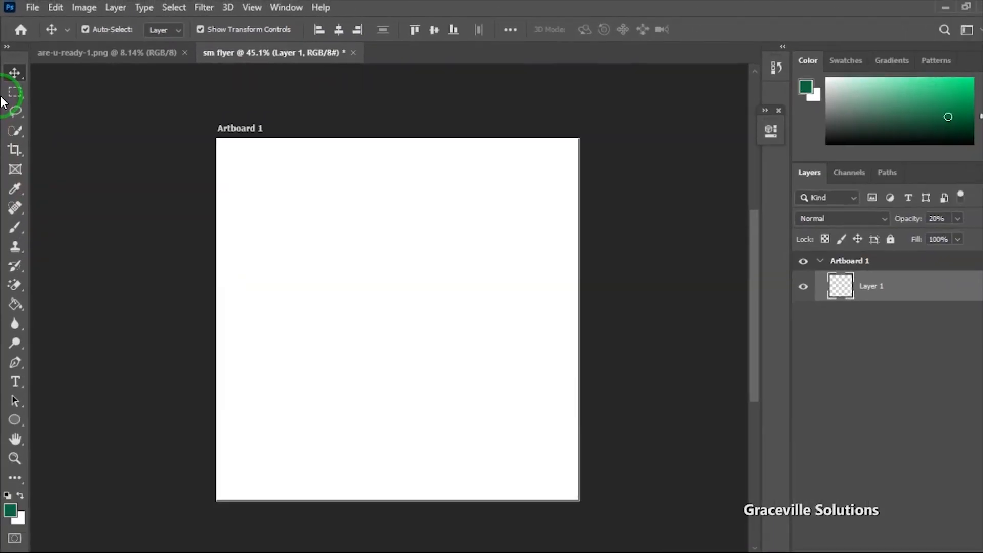
right_click(15, 423)
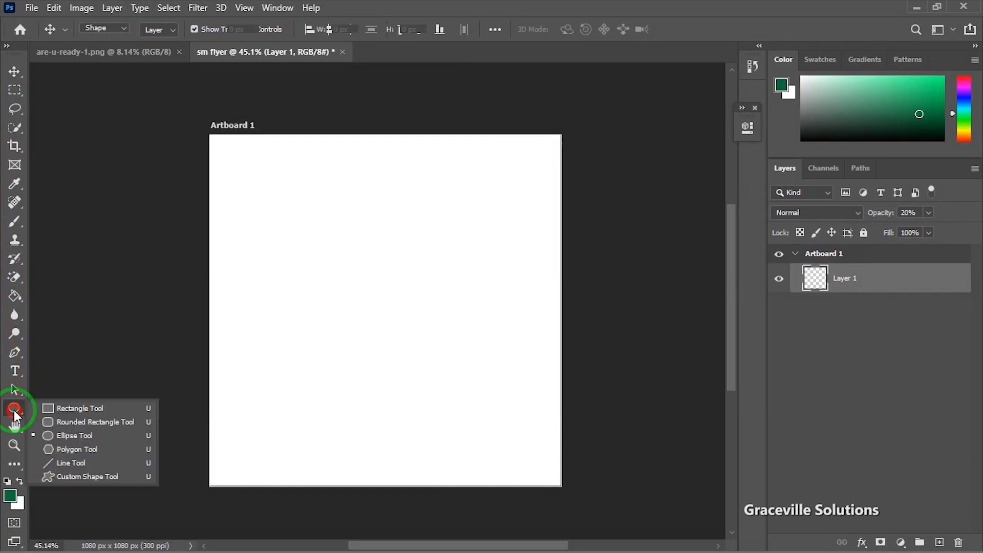
left_click(48, 407)
left_click_drag(209, 135, 575, 496)
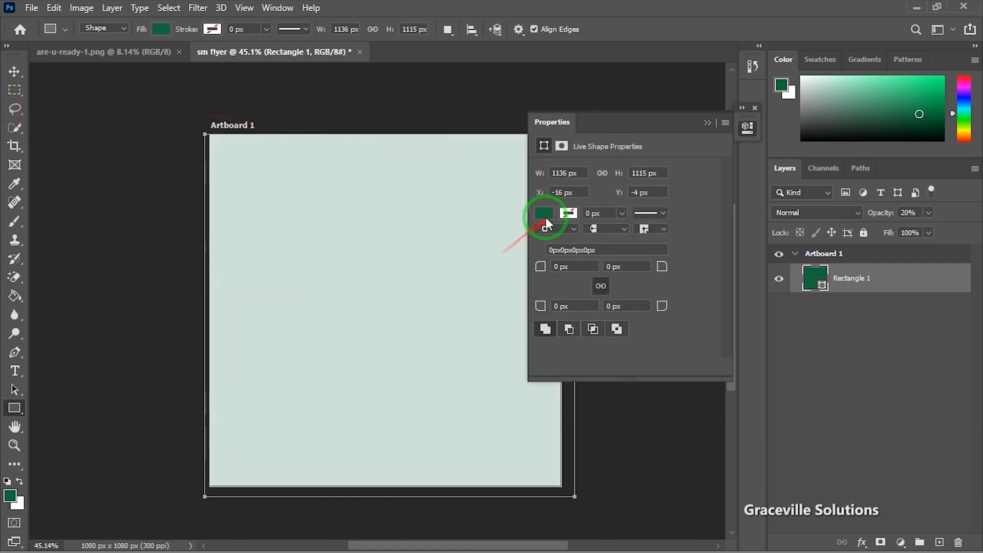
left_click(545, 213)
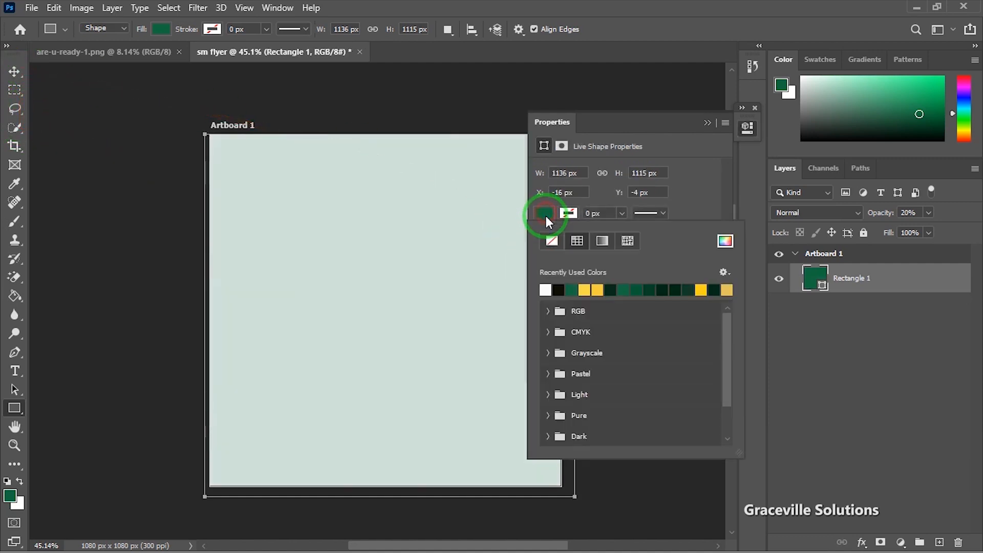
left_click(549, 289)
left_click(14, 71)
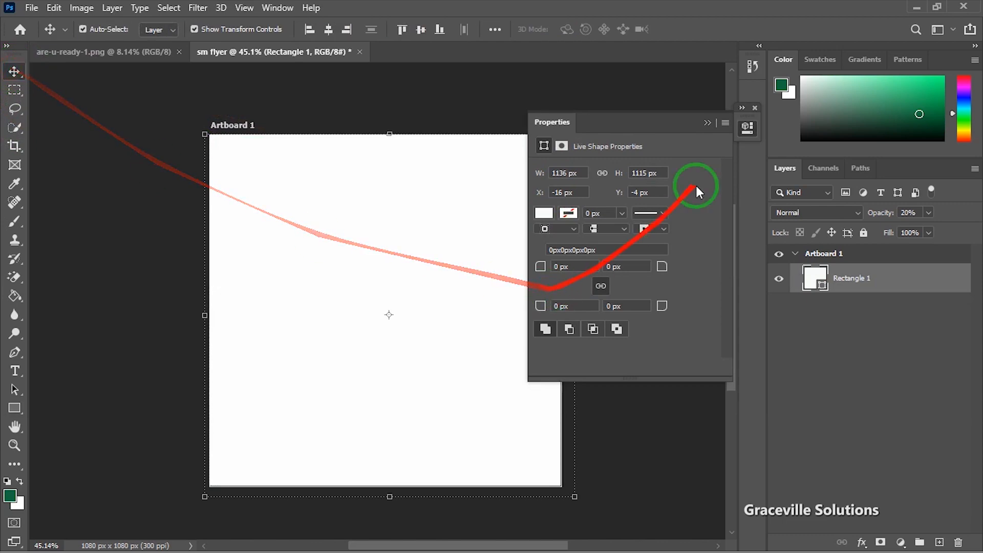
Rasterize the Rectangle 1 layer and collapse its properties
right_click(916, 285)
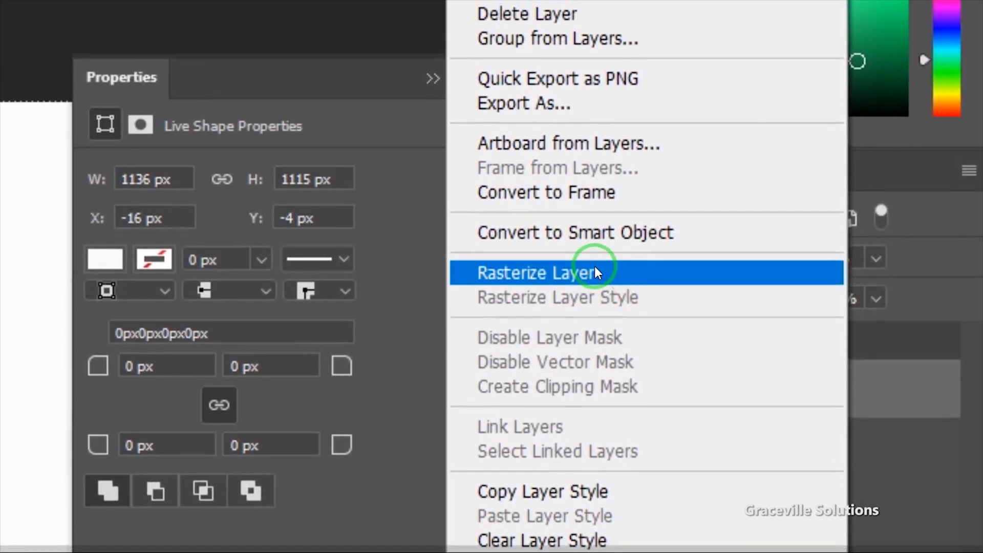
left_click(595, 273)
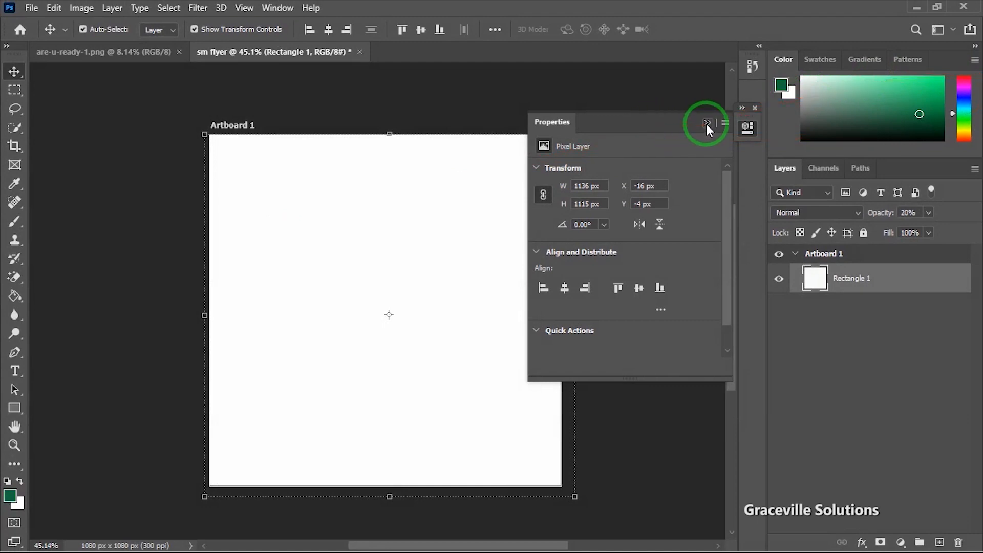
left_click(707, 123)
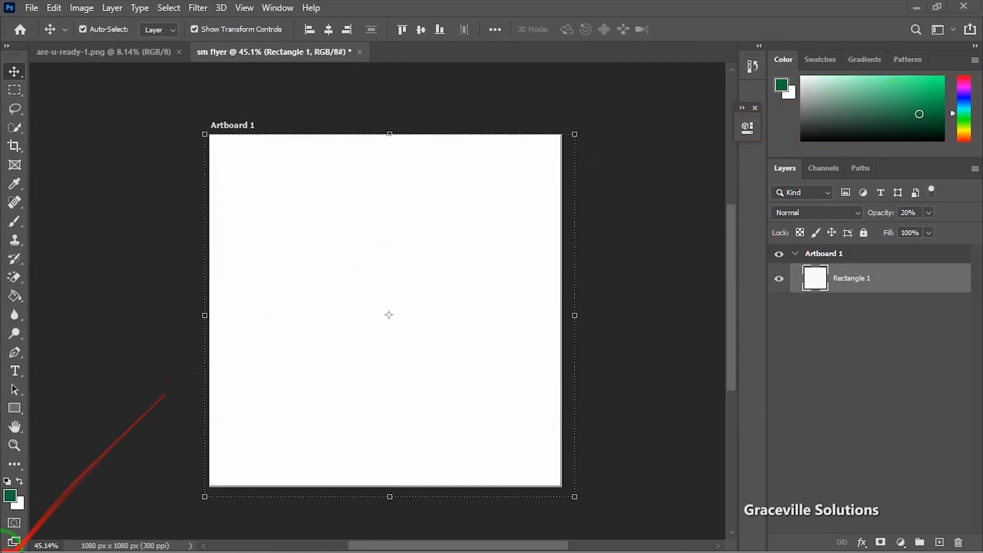
Place the Screenshot (8) image from the jj folder into the flyer and enlarge it to cover the whole artboard
left_click(12, 541)
mouse_move(257, 545)
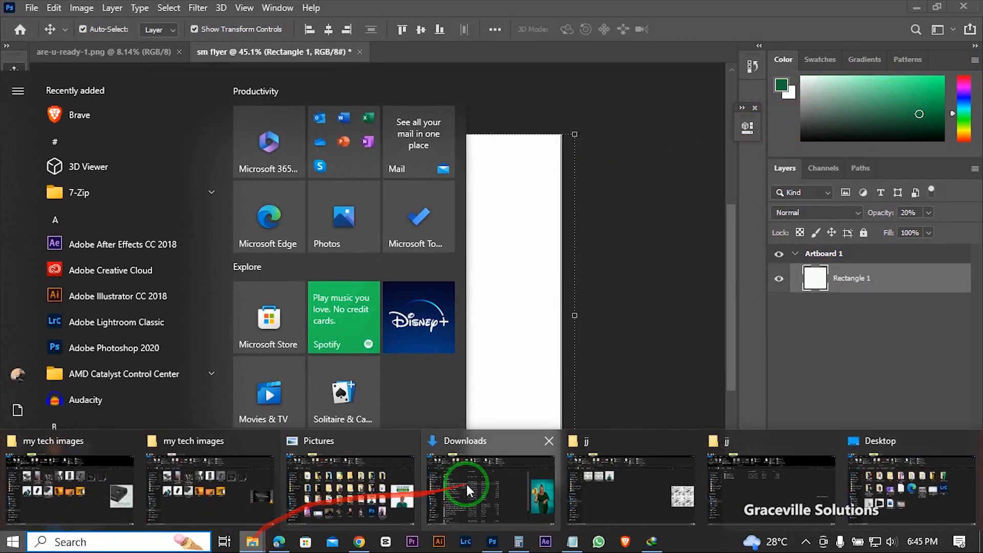
left_click(632, 476)
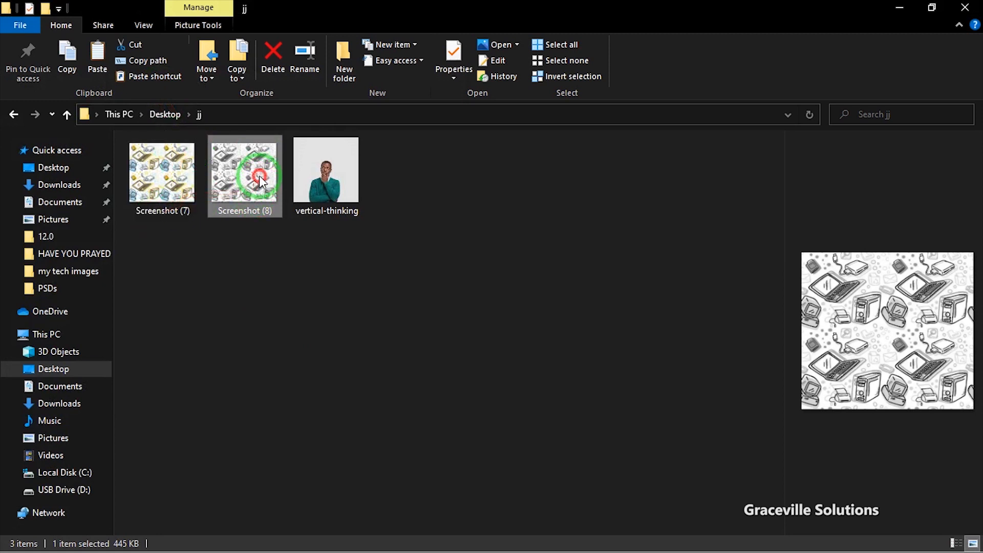
left_click_drag(260, 182, 406, 184)
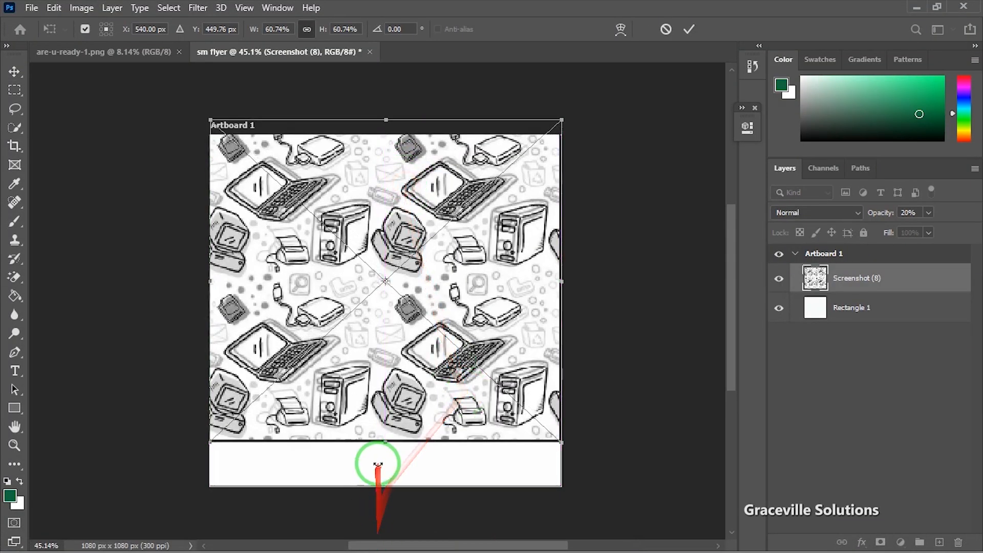
left_click_drag(386, 442, 393, 500)
key("Return")
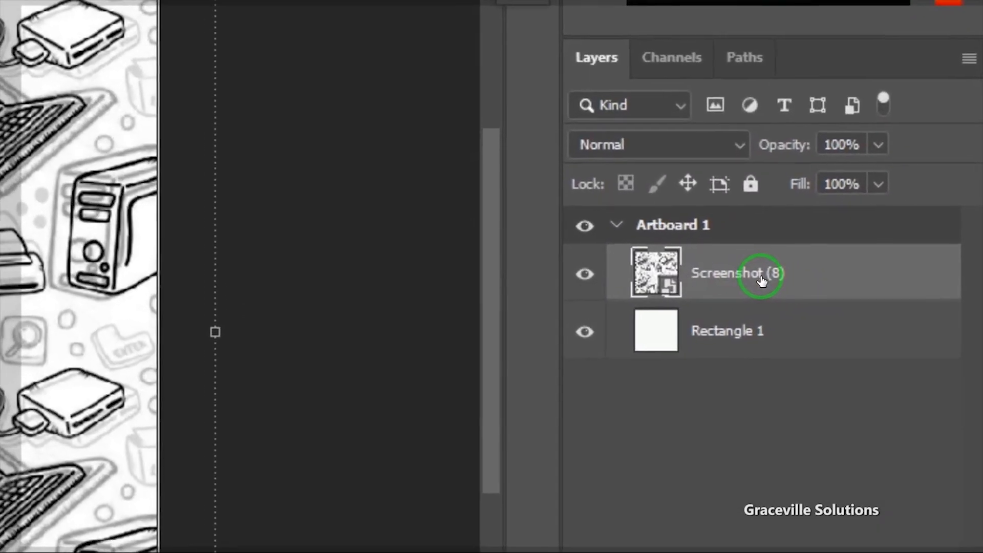
Rename the Screenshot (8) layer to "doodle image"
double_click(870, 279)
type("doodle image")
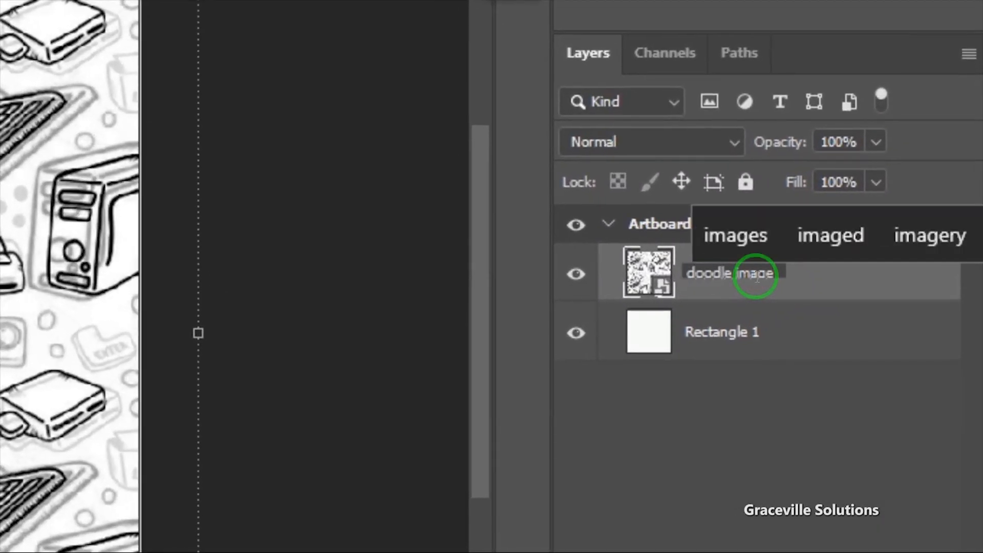
key("Return")
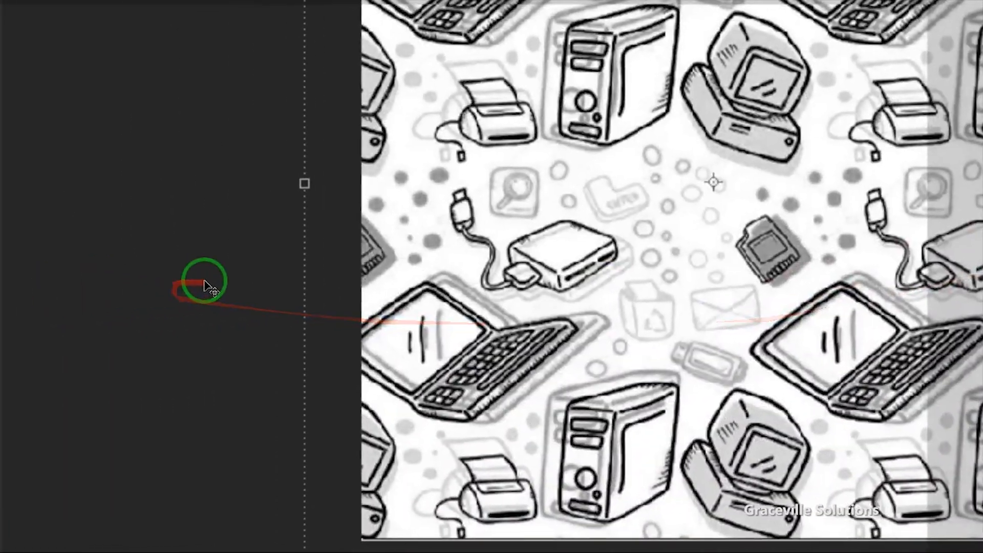
Lower the opacity of the doodle image layer to 10%
scroll(423, 384, "up", 3)
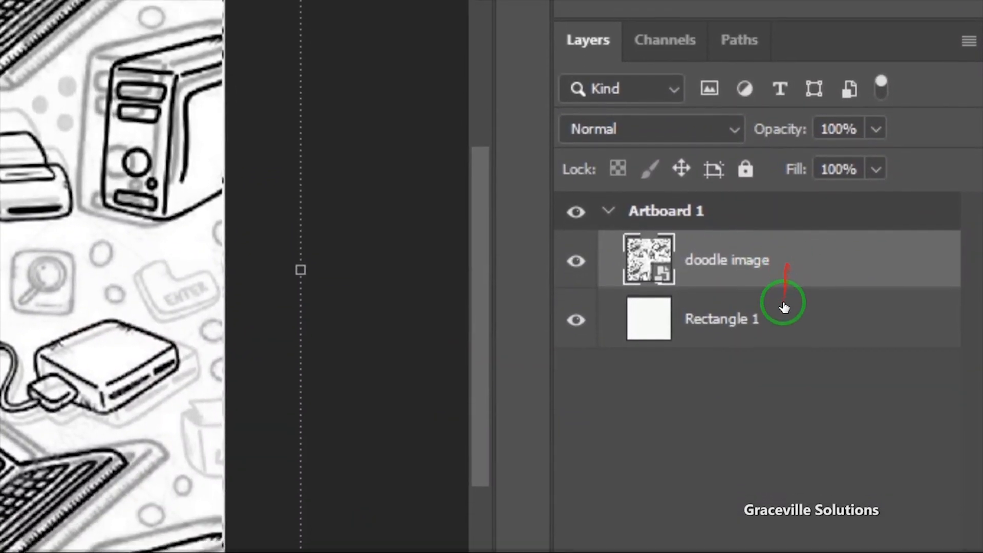
left_click(784, 312)
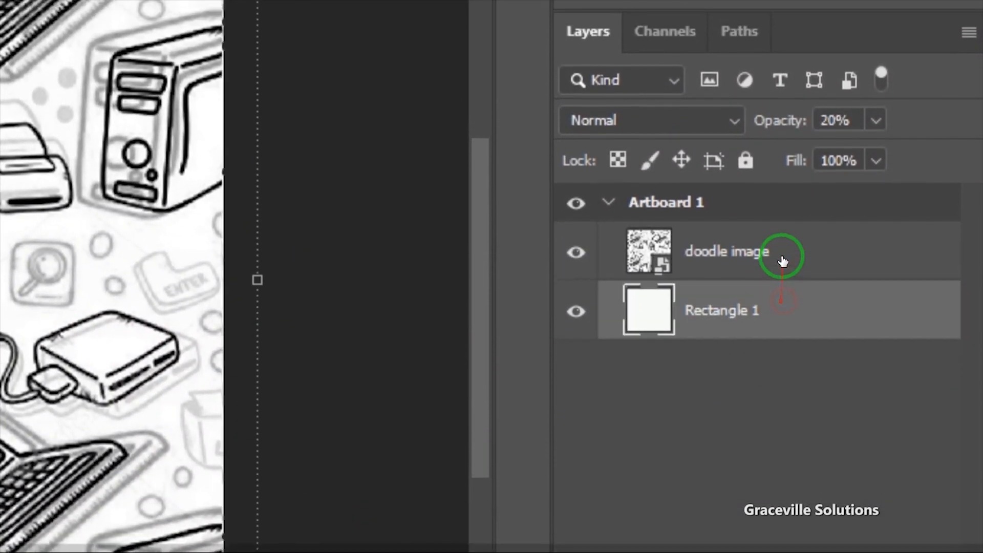
left_click(784, 261)
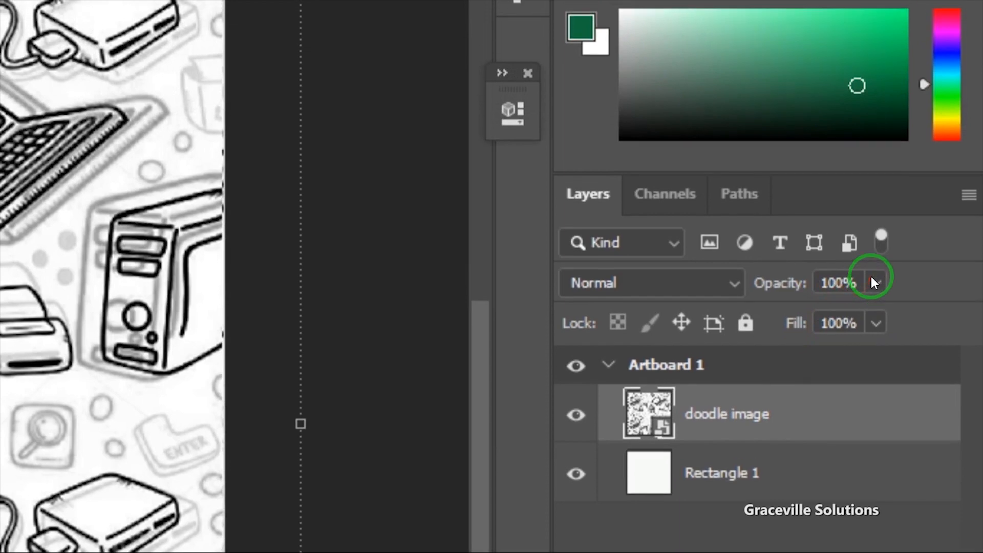
left_click(872, 269)
mouse_move(873, 297)
left_mouse_down()
mouse_move(819, 296)
mouse_move(802, 281)
left_mouse_up()
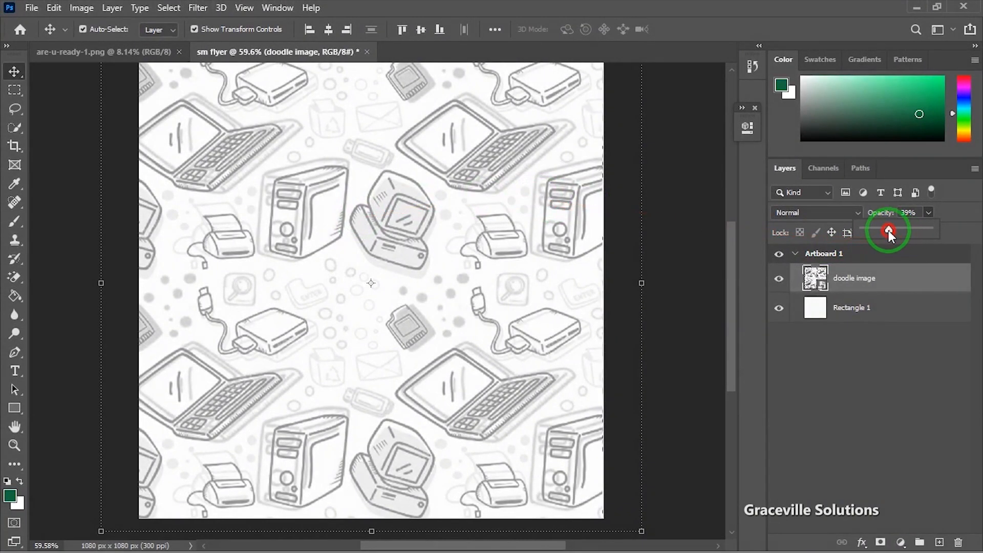
mouse_move(882, 232)
left_mouse_down()
mouse_move(864, 229)
mouse_move(873, 232)
left_mouse_up()
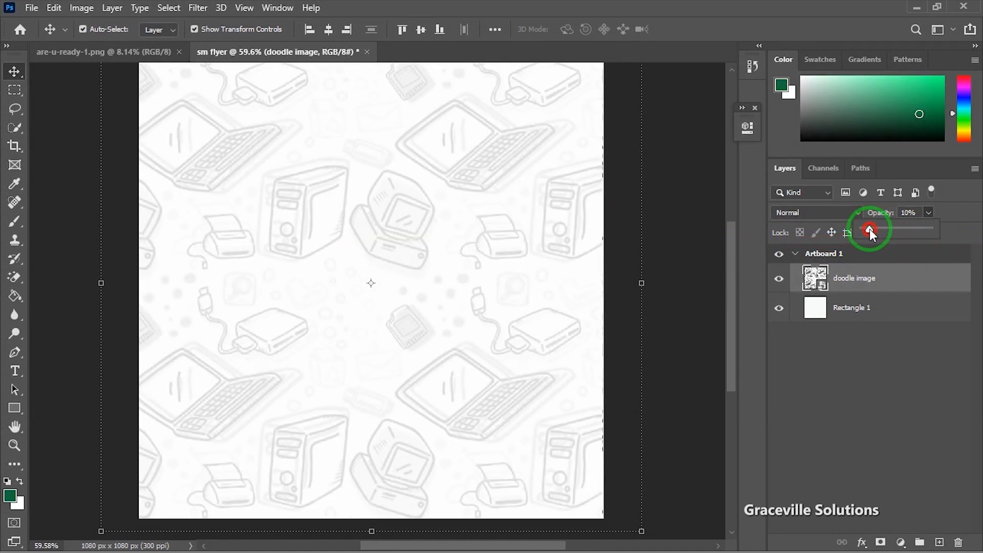
scroll(405, 265, "down", 2)
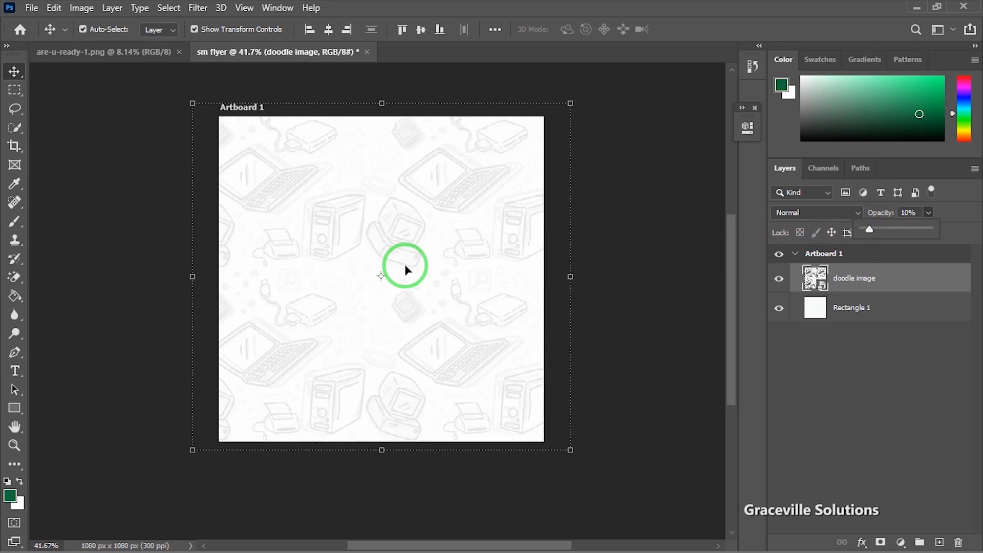
scroll(405, 265, "up", 2)
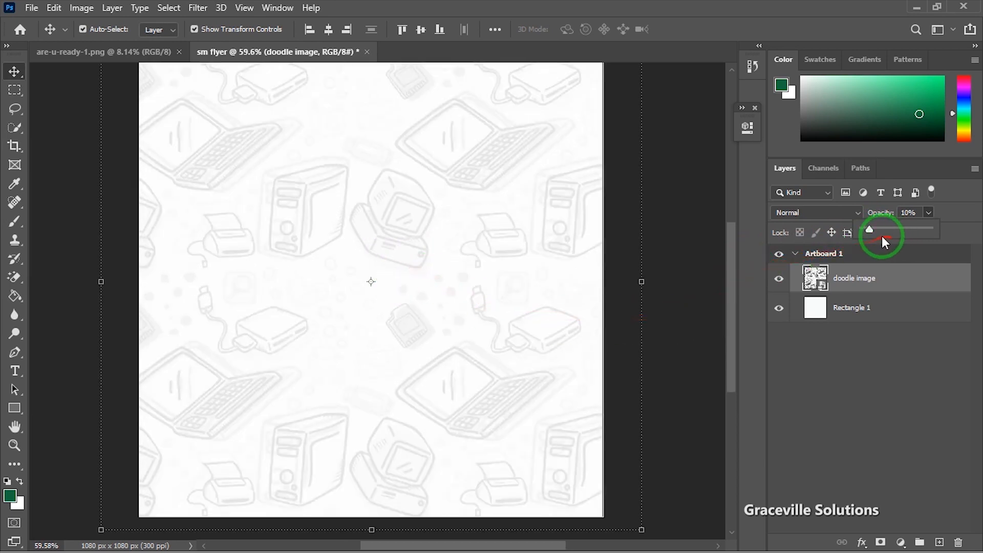
scroll(384, 281, "down", 2)
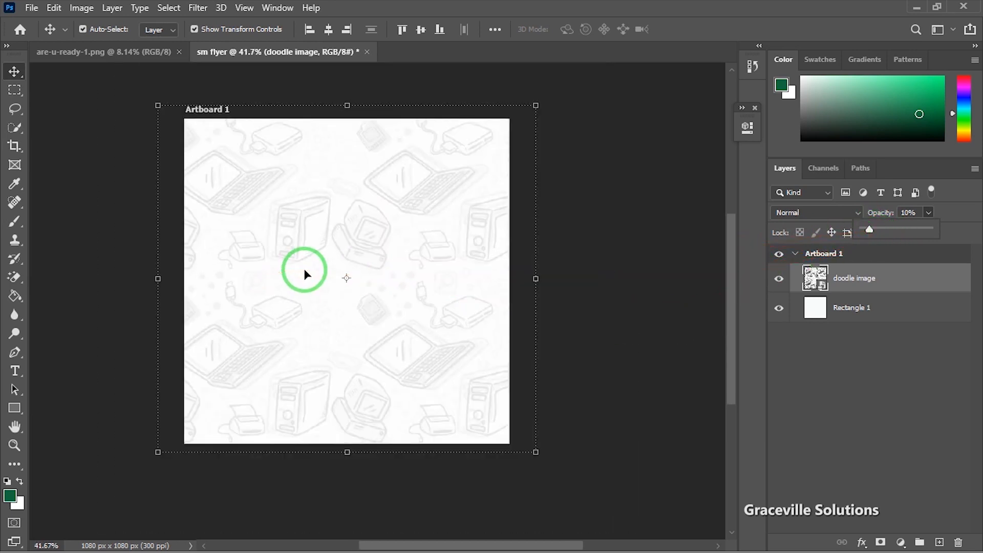
left_click(623, 340)
Add a layer mask to the doodle image layer
scroll(258, 334, "up", 2)
scroll(252, 325, "down", 2)
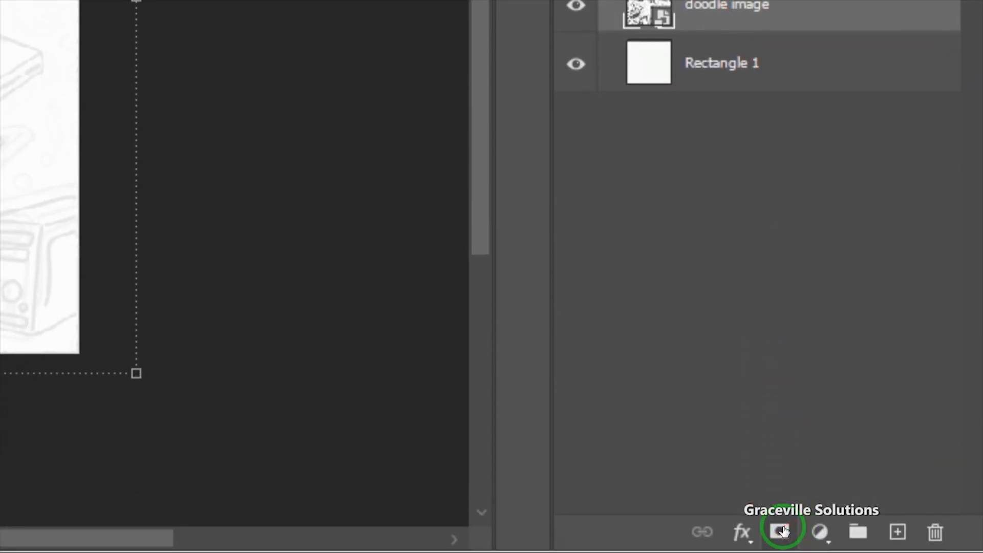
left_click(782, 532)
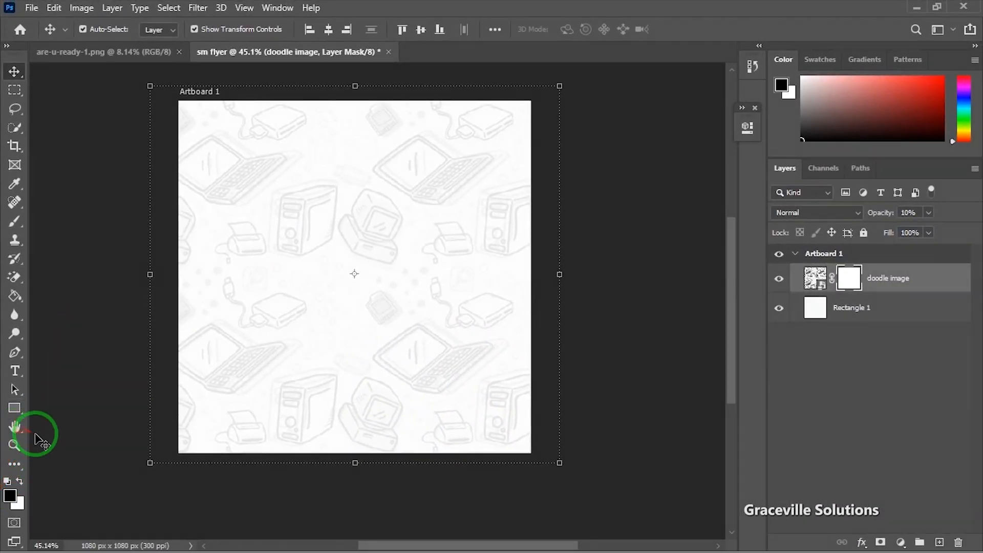
Paint black on the mask with a soft 500 px brush to fade the doodles around the middle of the artboard
key("b")
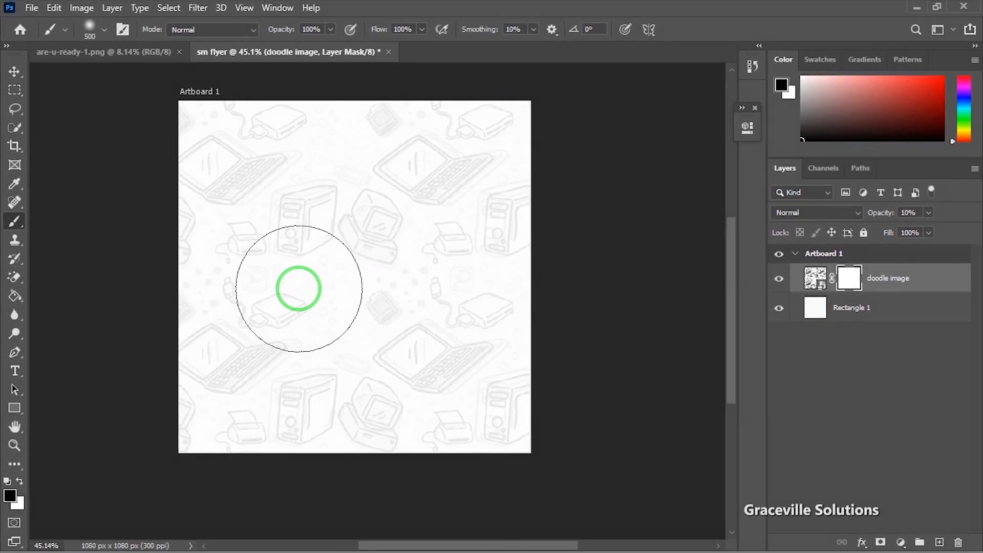
scroll(491, 276, "up", 1)
left_click(521, 188)
left_click(377, 213)
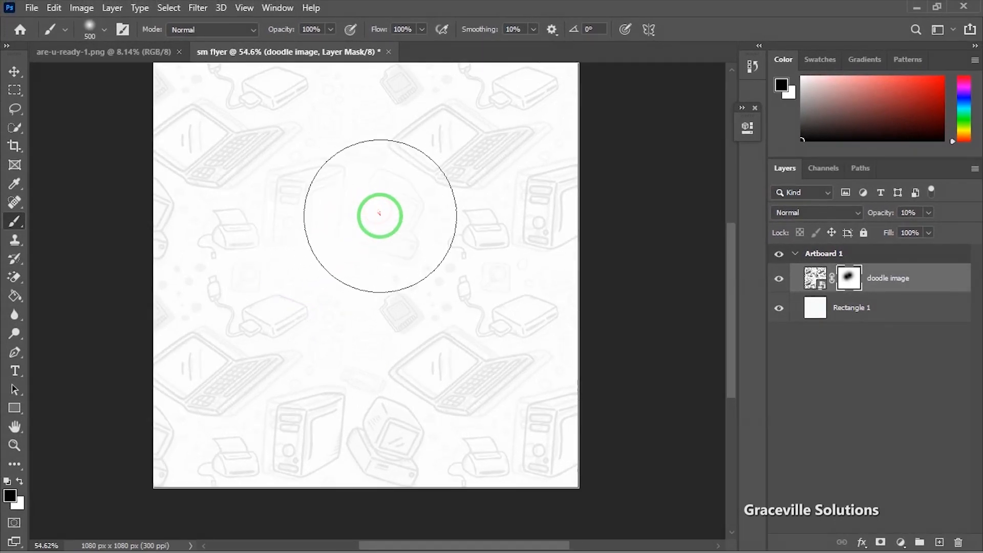
scroll(378, 225, "down", 3)
left_click(446, 165)
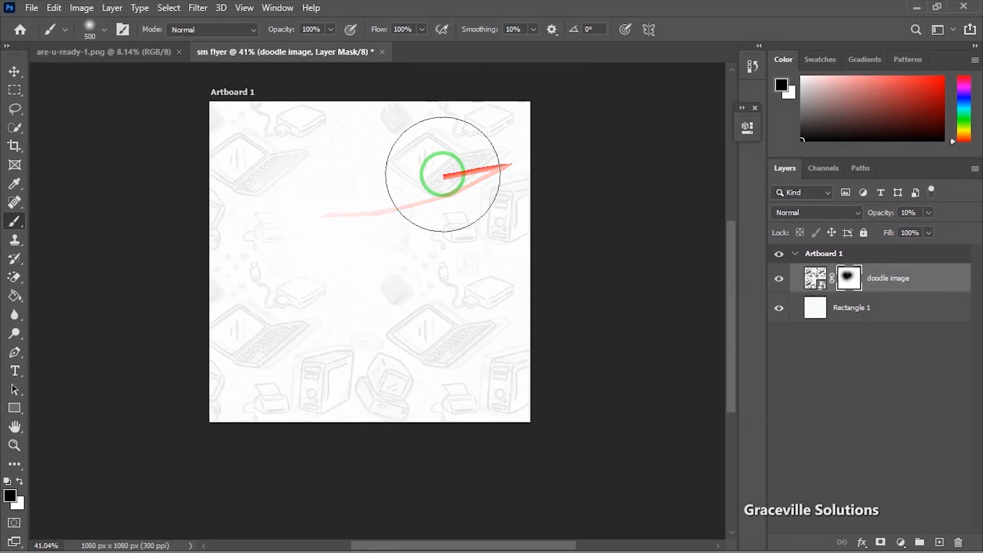
scroll(407, 280, "up", 1)
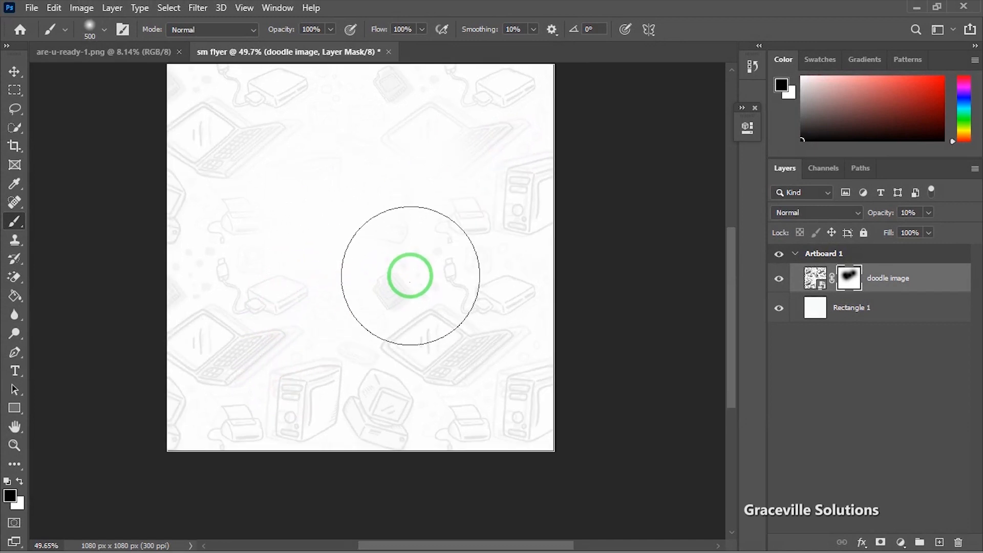
scroll(414, 248, "down", 2)
mouse_move(430, 253)
left_mouse_down()
mouse_move(440, 196)
mouse_move(420, 200)
mouse_move(412, 316)
left_mouse_up()
left_click(336, 277)
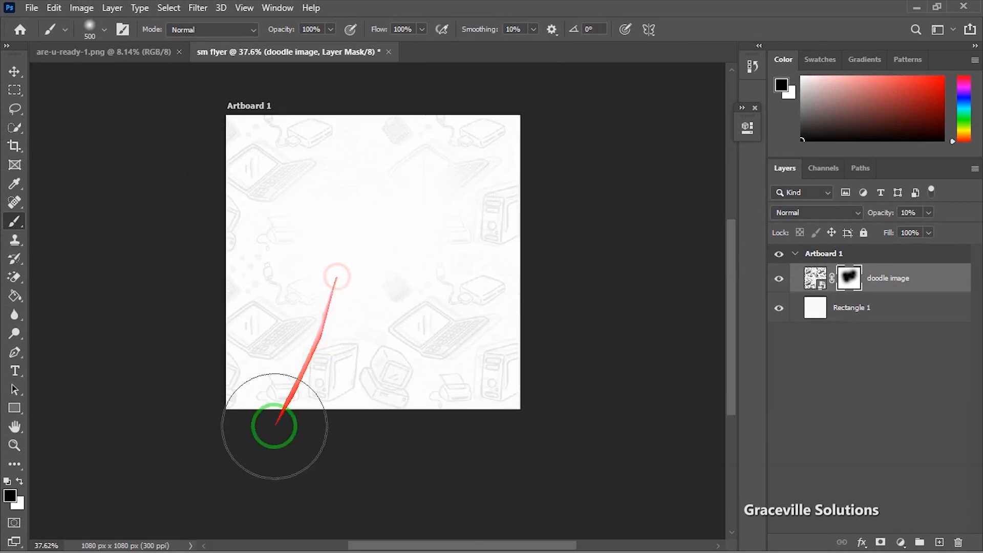
scroll(499, 218, "down", 1)
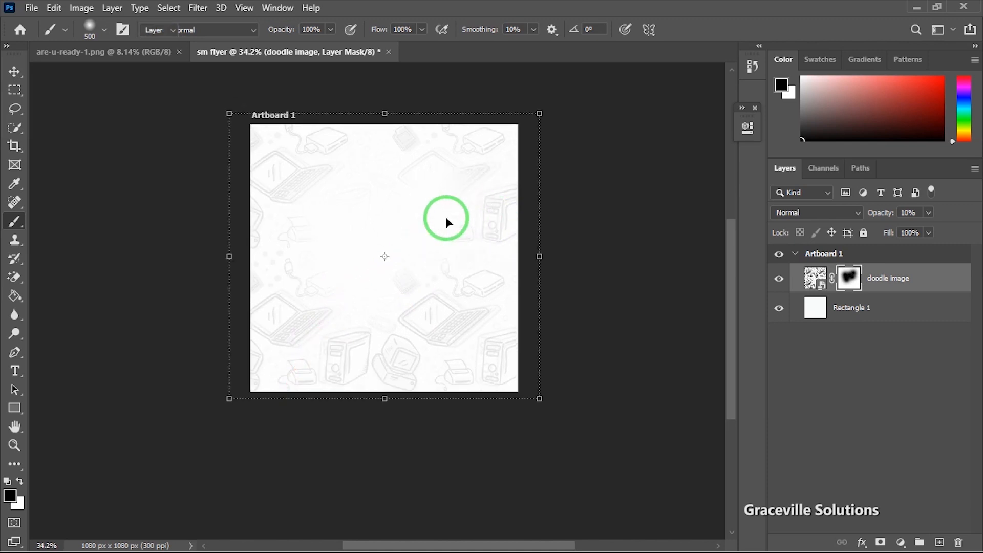
key("v")
scroll(436, 223, "down", 3)
left_click(670, 325)
scroll(373, 274, "up", 4)
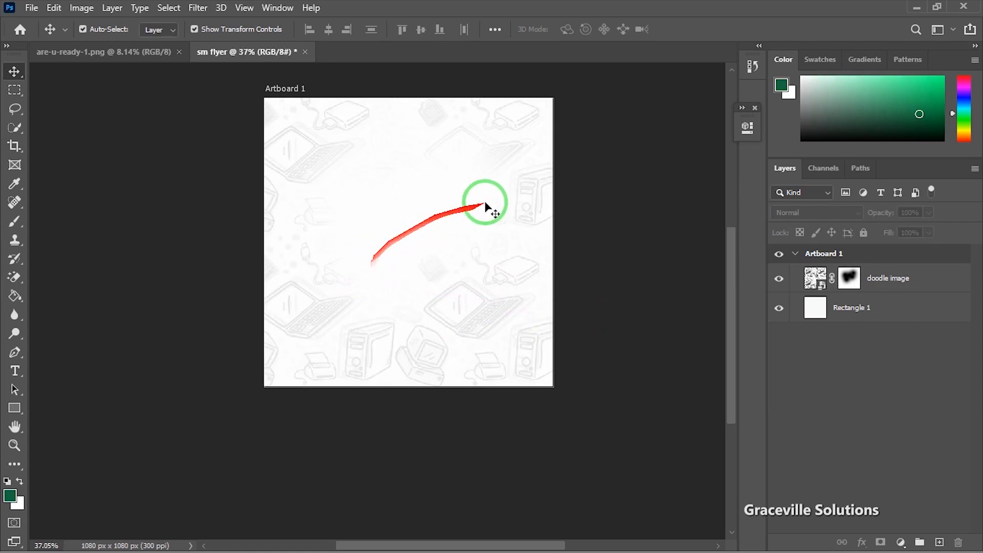
Open the vertical-thinking image from the jj folder as its own document in Photoshop
key("super")
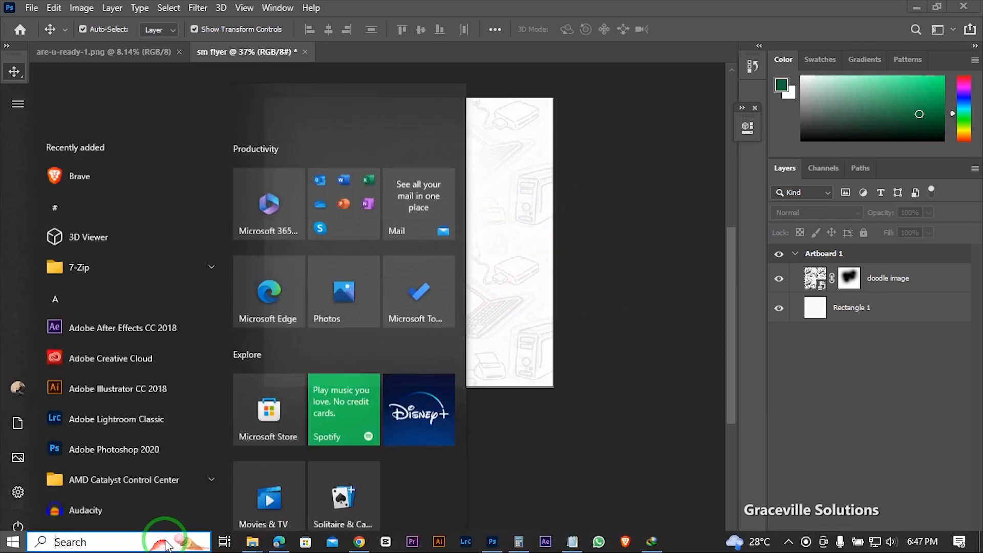
left_click(255, 543)
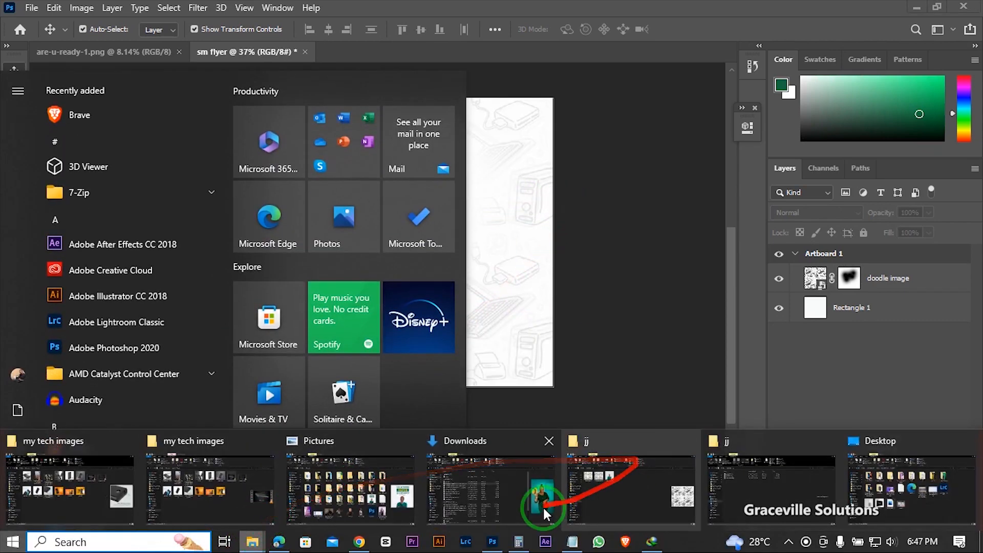
left_click(603, 486)
left_click(313, 148)
left_click(323, 164)
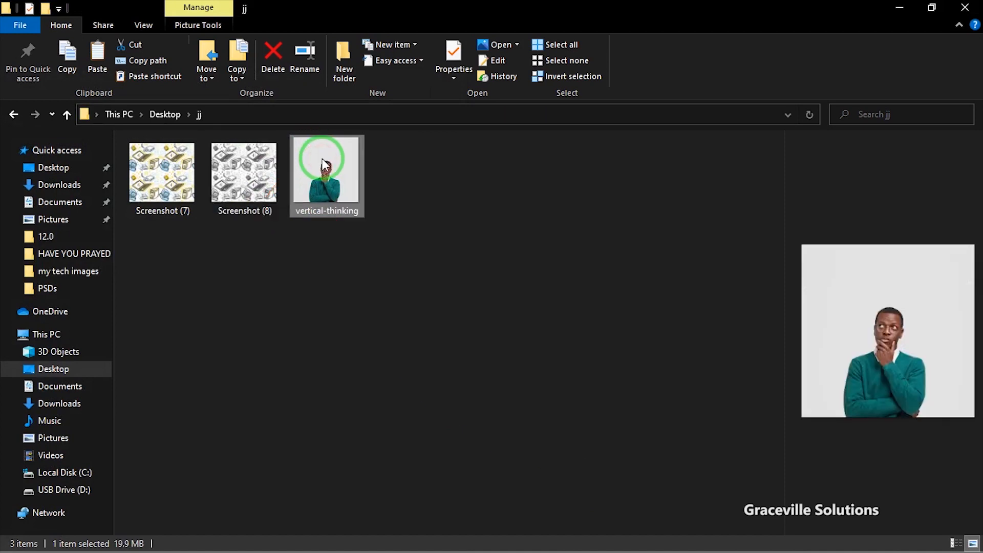
right_click(321, 158)
left_click(363, 310)
left_click(619, 326)
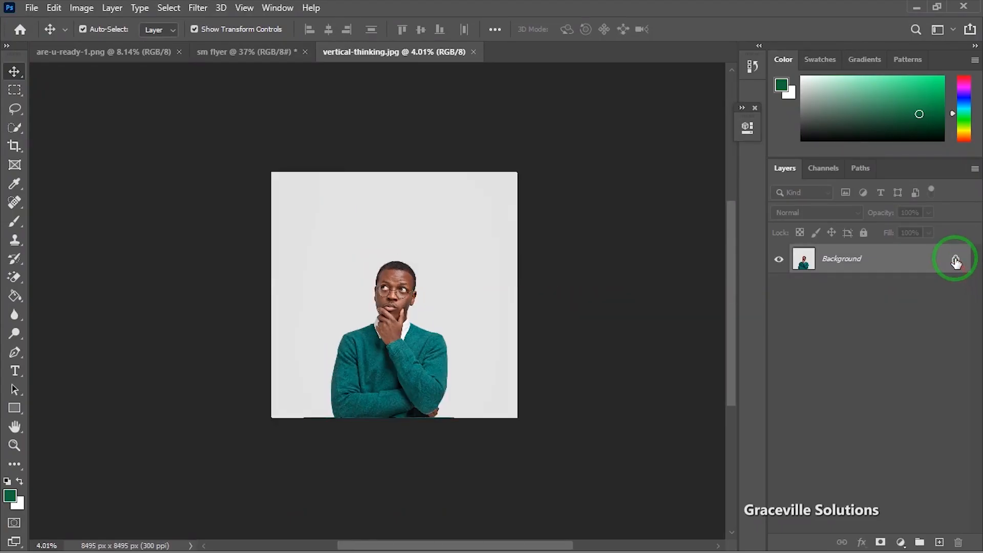
Unlock the background layer of the vertical-thinking photo and remove the background behind the man with the quick action
left_click(957, 260)
scroll(442, 265, "up", 3)
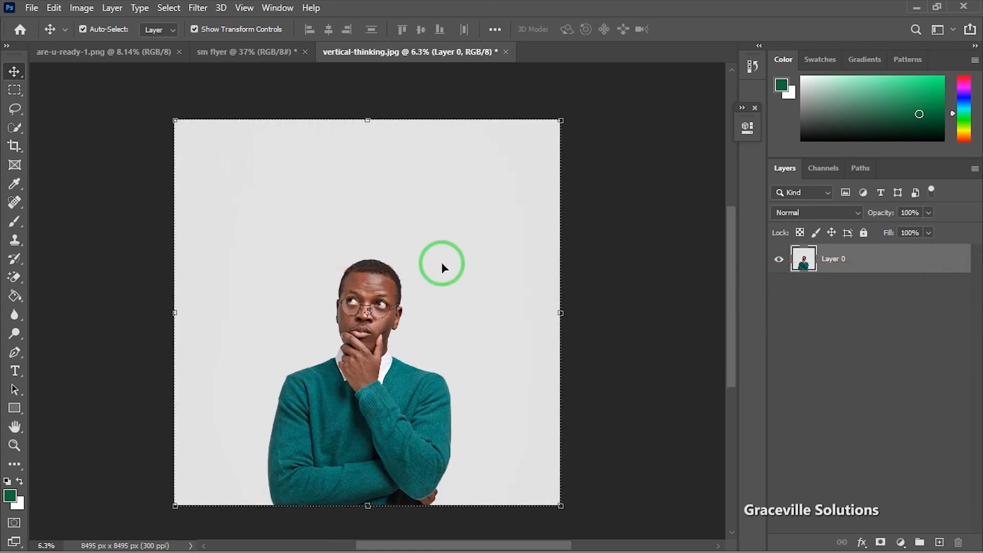
scroll(411, 323, "up", 2)
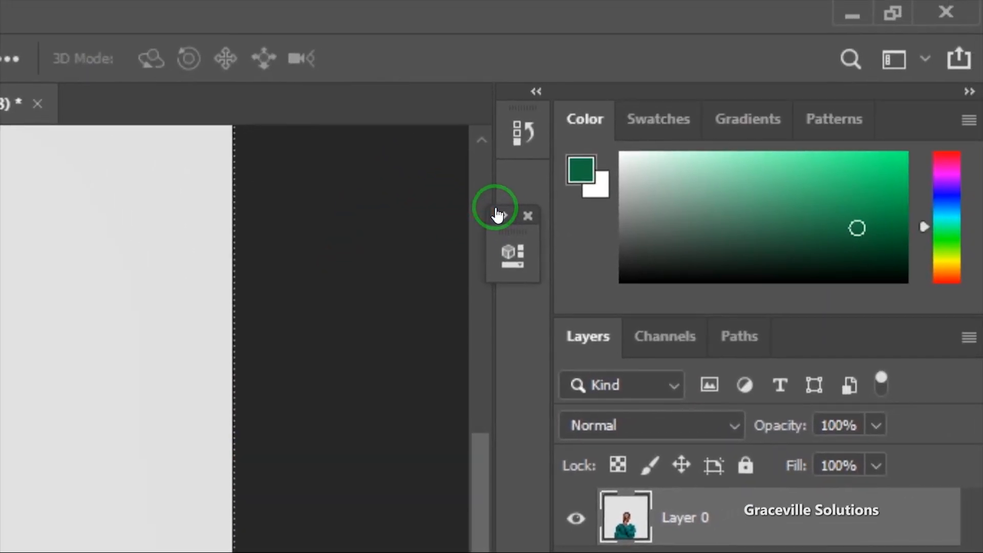
left_click(496, 214)
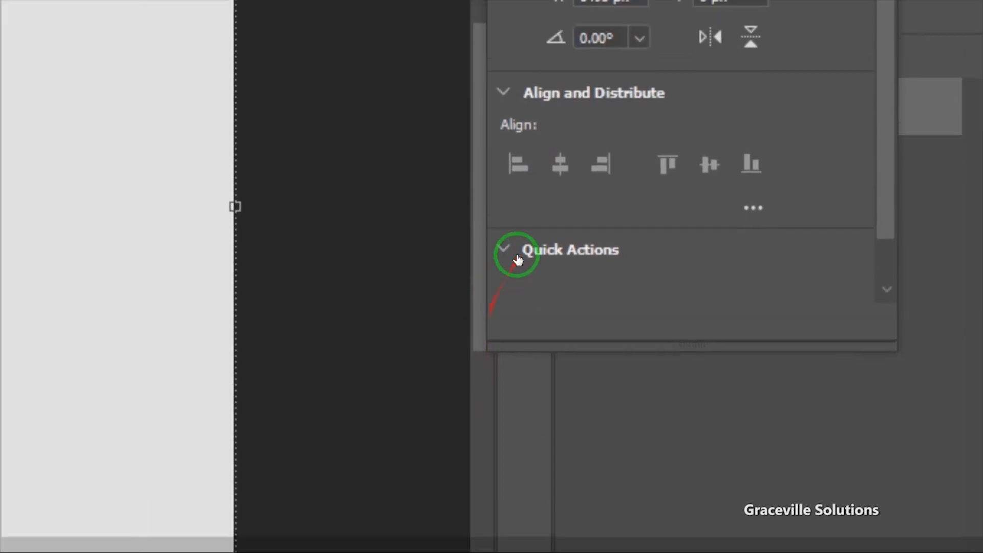
left_click(505, 250)
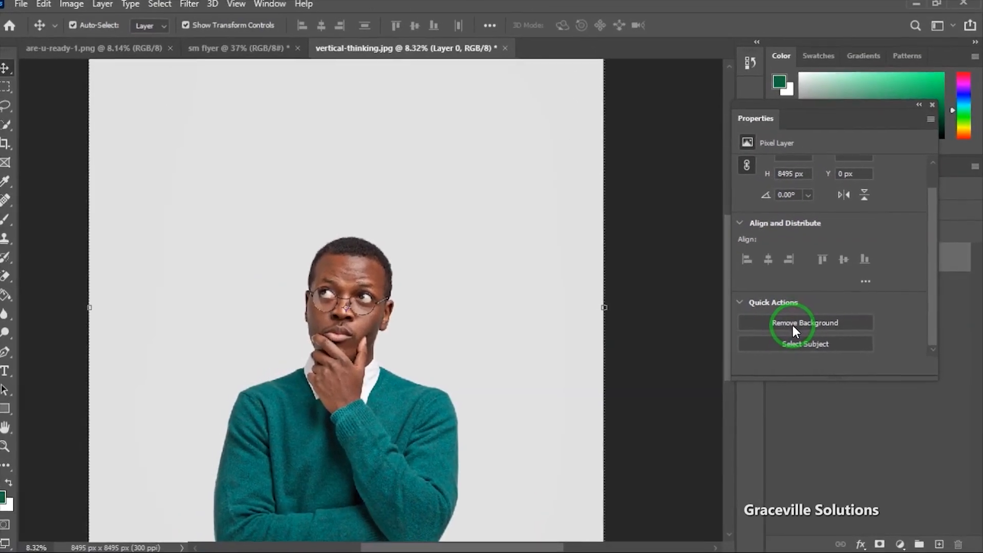
left_click(794, 328)
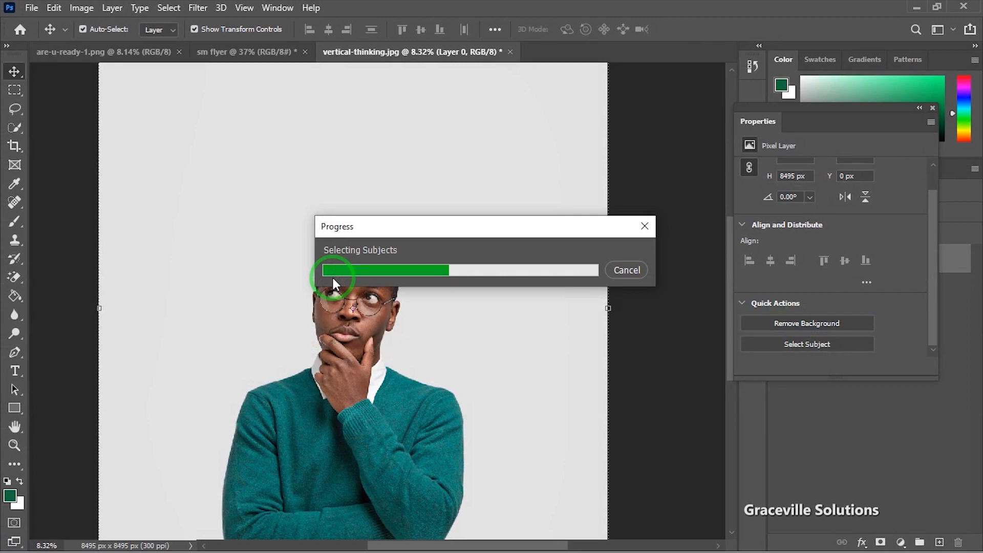
scroll(333, 281, "up", 5)
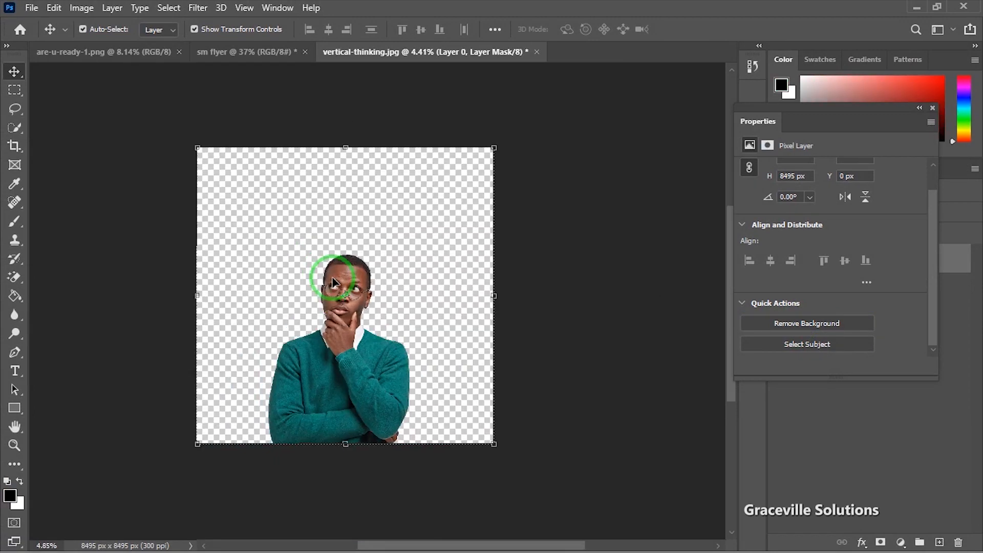
left_click_drag(352, 340, 342, 320)
left_click(920, 109)
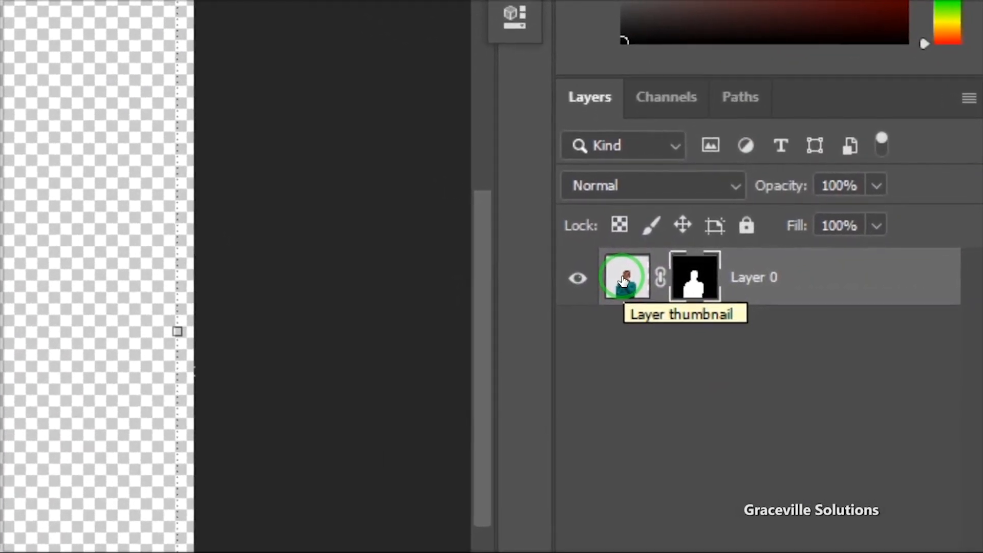
Target the image of the masked man layer instead of its mask, and convert the layer to a smart object
left_click(804, 259)
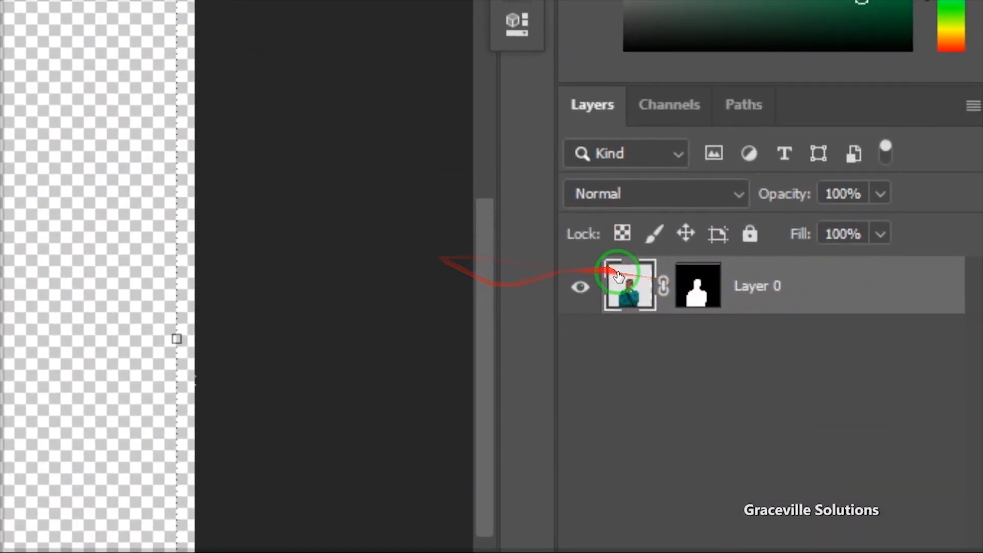
left_click(684, 180)
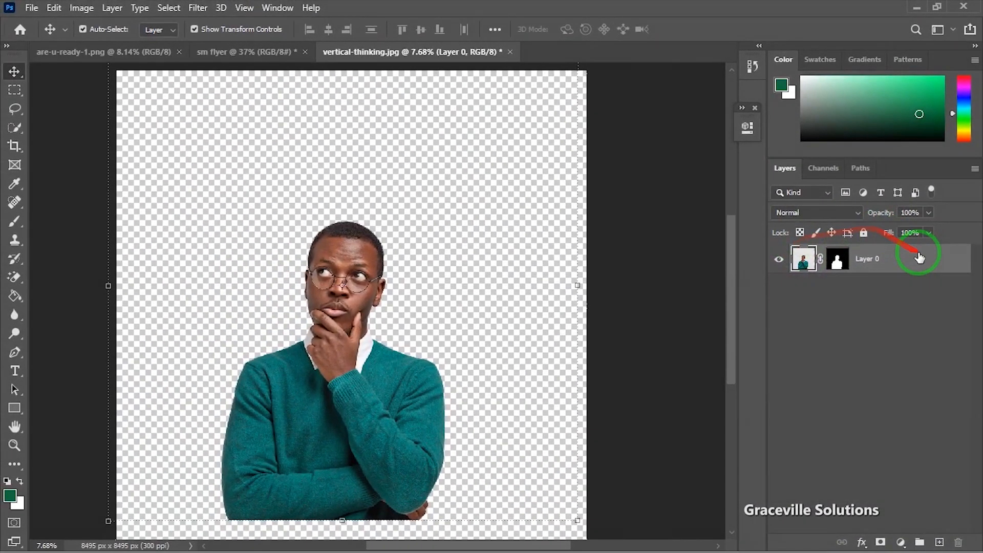
right_click(919, 253)
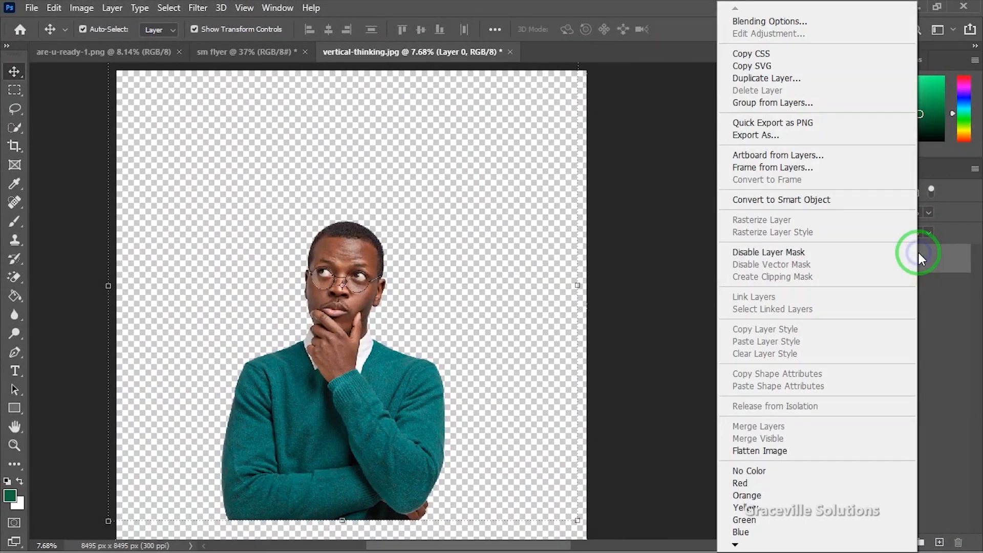
left_click(811, 201)
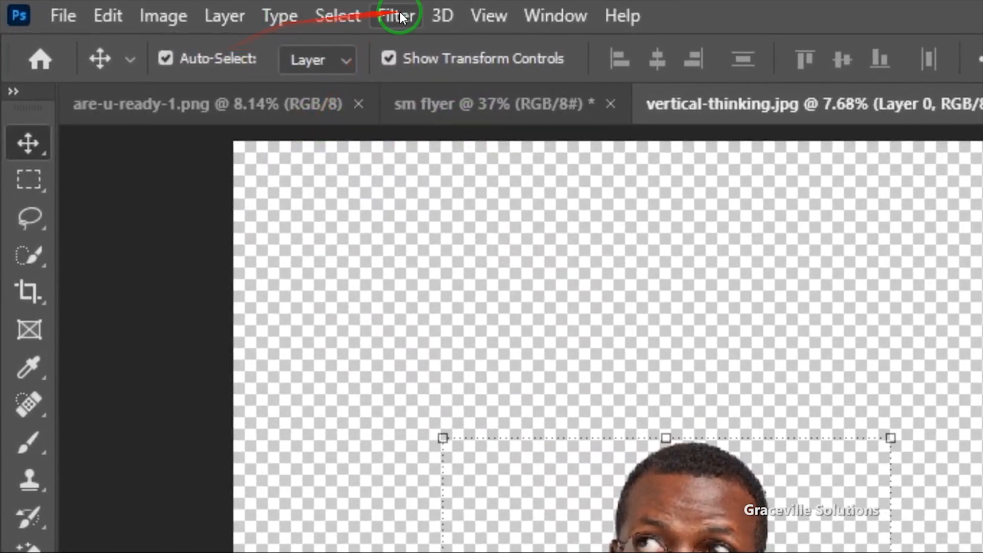
Apply the Camera Raw Filter to the man's smart object with vibrance +40, contrast +45 and blacks about -25
left_click(198, 8)
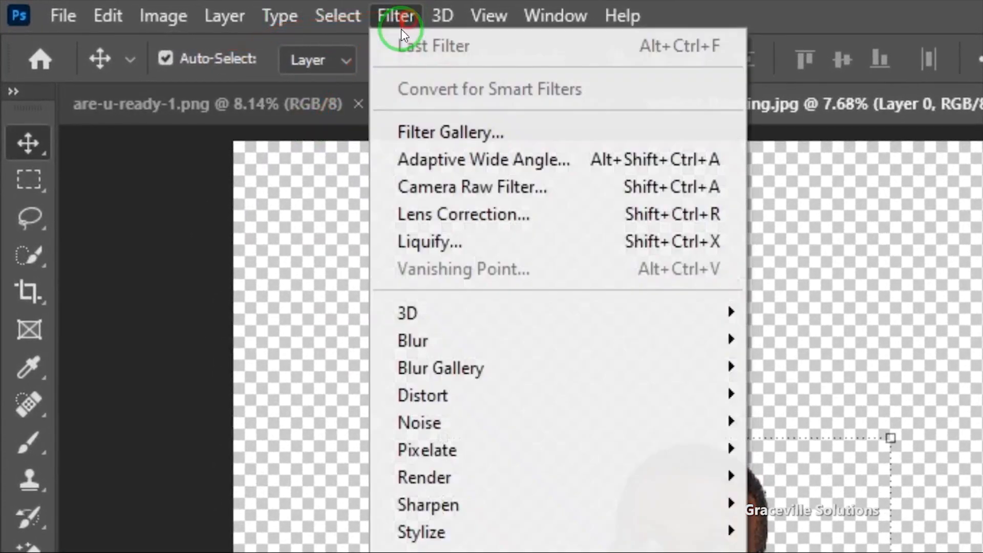
left_click(456, 190)
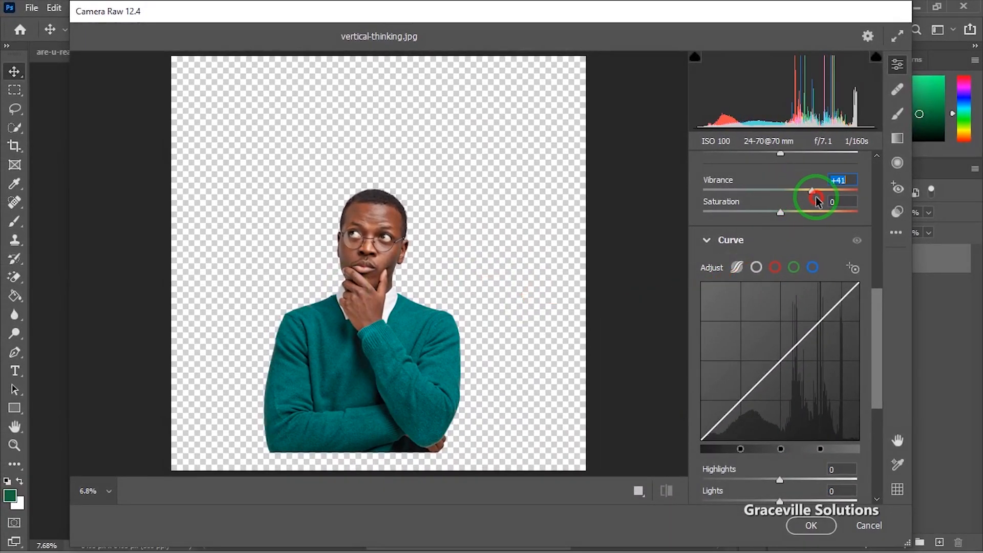
left_click_drag(878, 326, 864, 233)
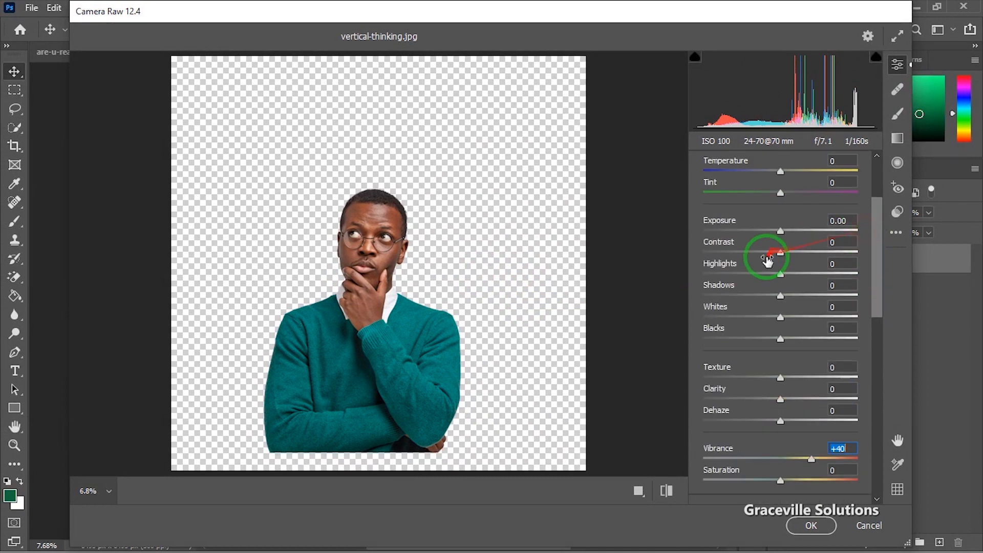
left_click_drag(800, 255, 817, 257)
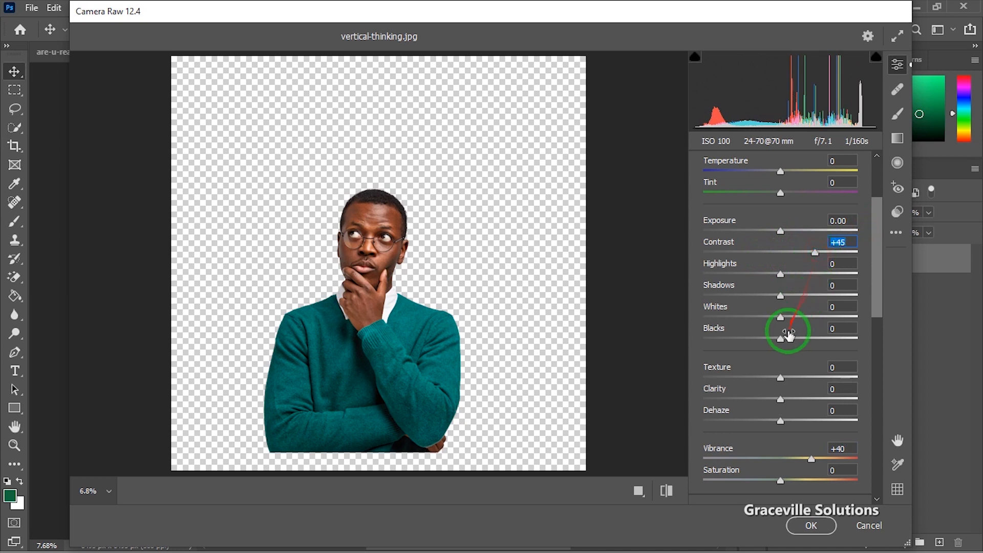
left_click_drag(782, 339, 772, 339)
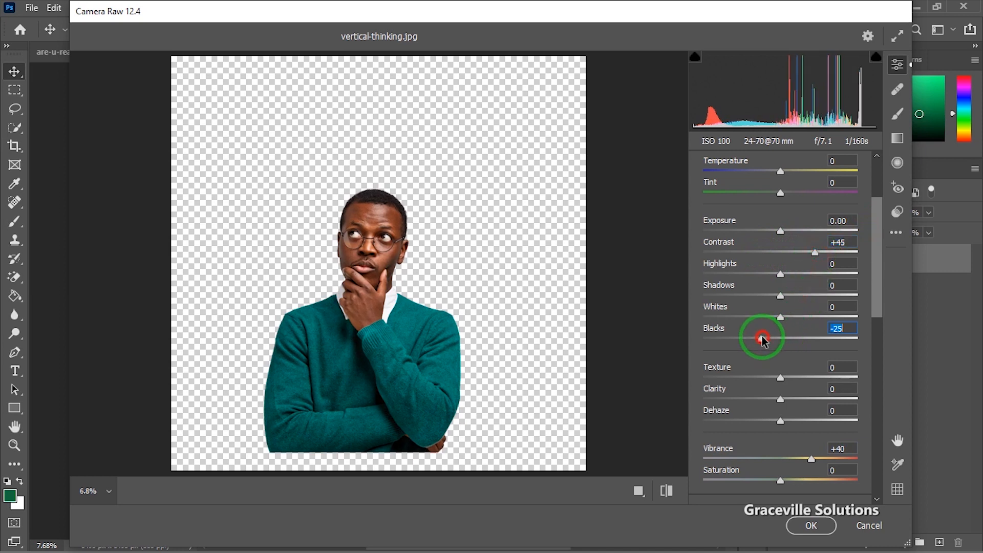
left_click(810, 526)
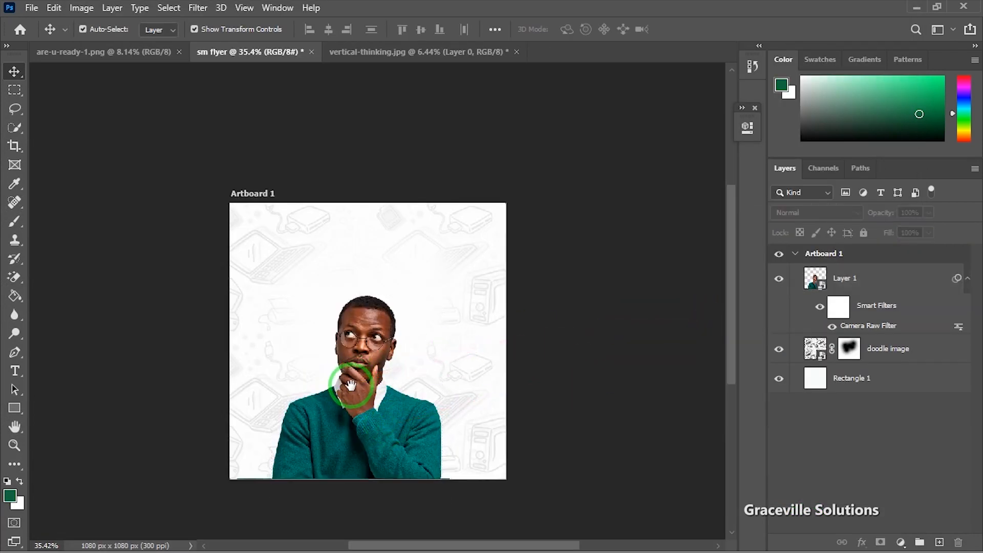
Add a drop shadow to Layer 1 in the sm flyer document and set its colour to near-black 030200
scroll(351, 385, "up", 3)
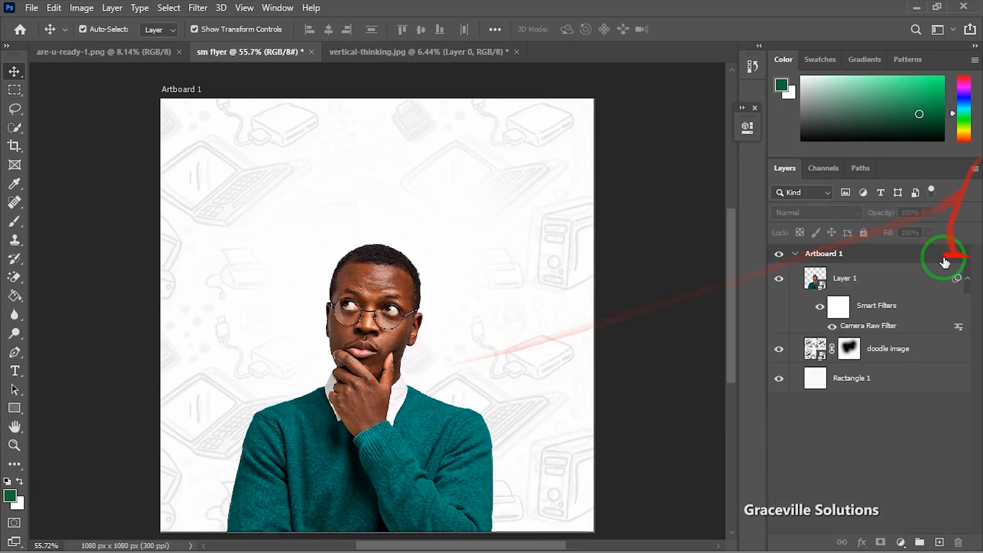
left_click(893, 284)
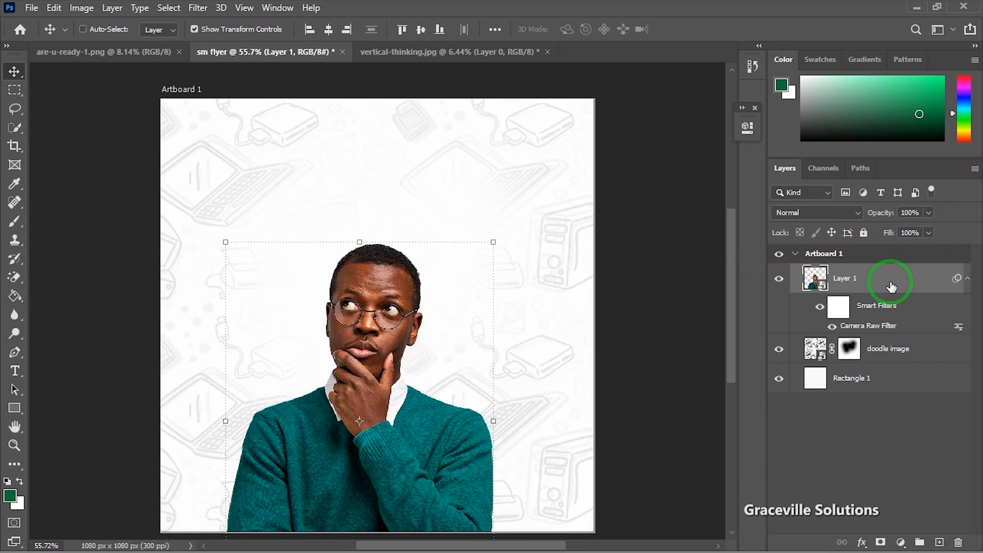
right_click(892, 286)
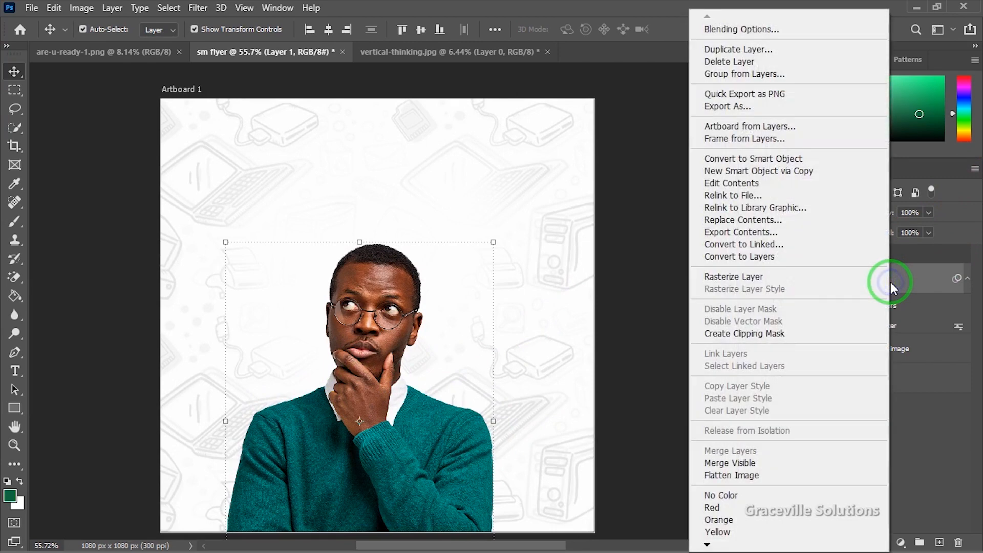
left_click(731, 31)
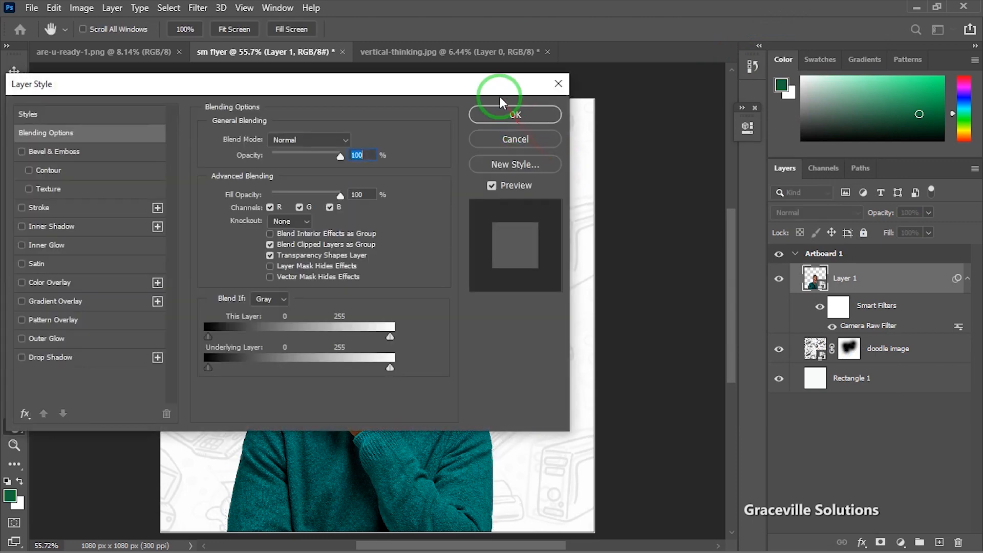
left_click_drag(500, 92, 980, 38)
left_click(549, 304)
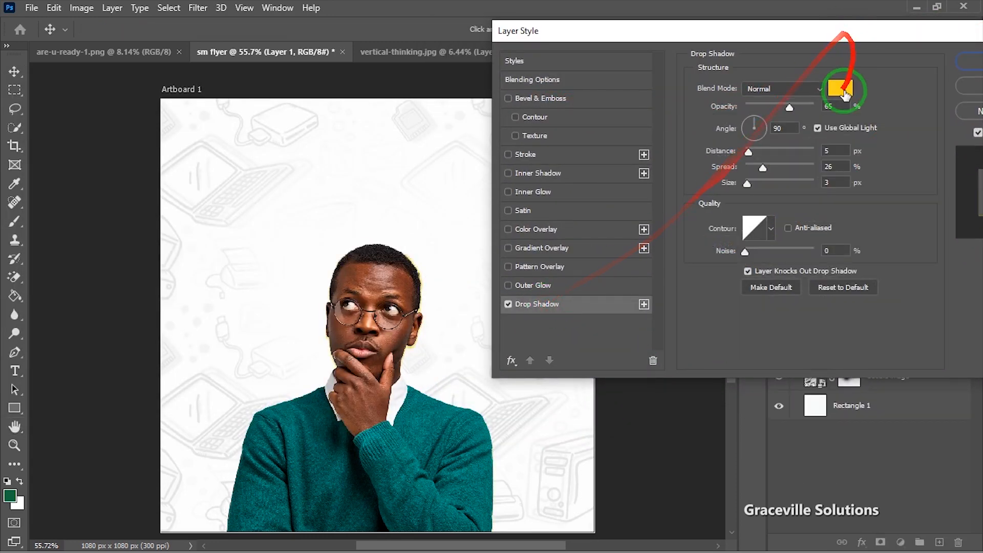
left_click(841, 90)
left_click(749, 379)
left_click_drag(749, 379, 774, 390)
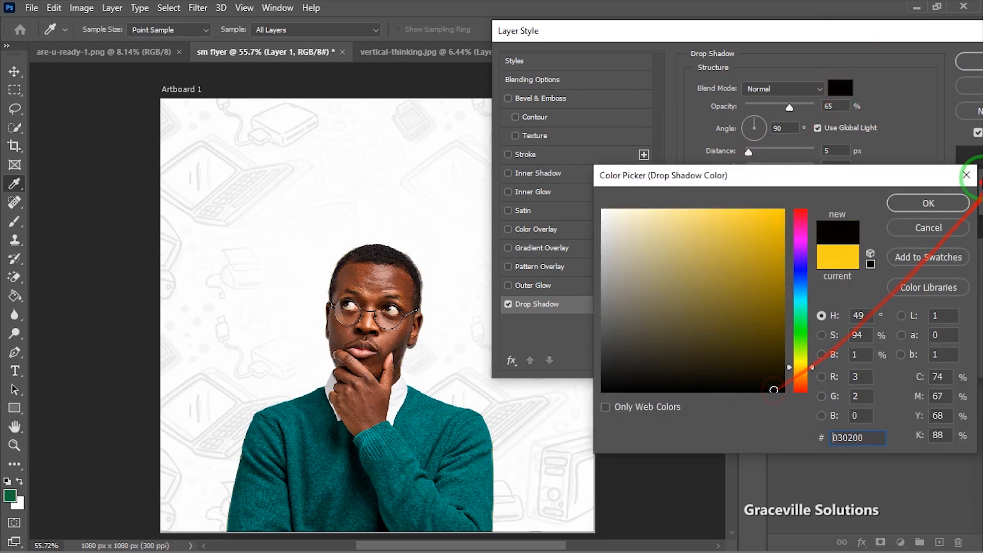
left_click(928, 204)
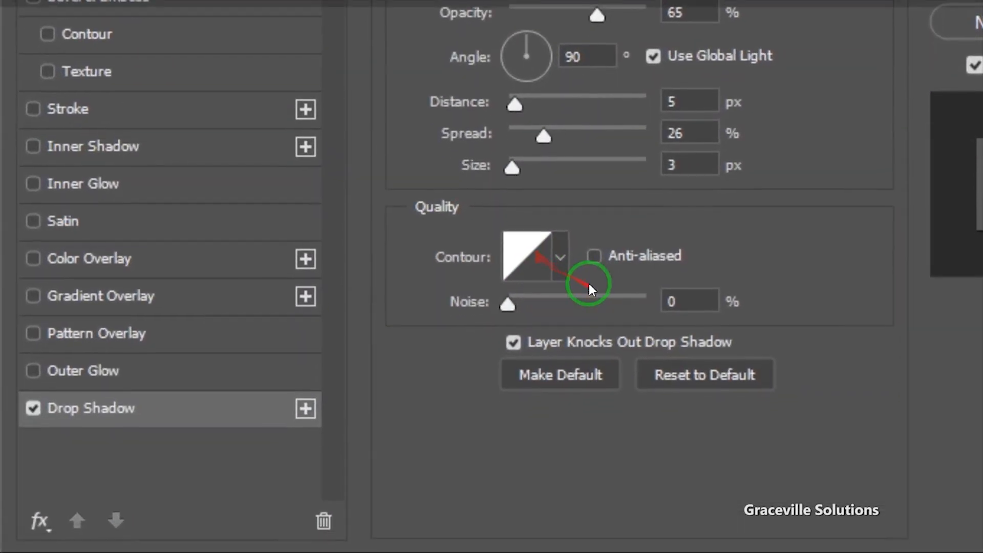
Set the drop shadow's contour to the single-peak cone shape and apply the layer style
left_click(560, 279)
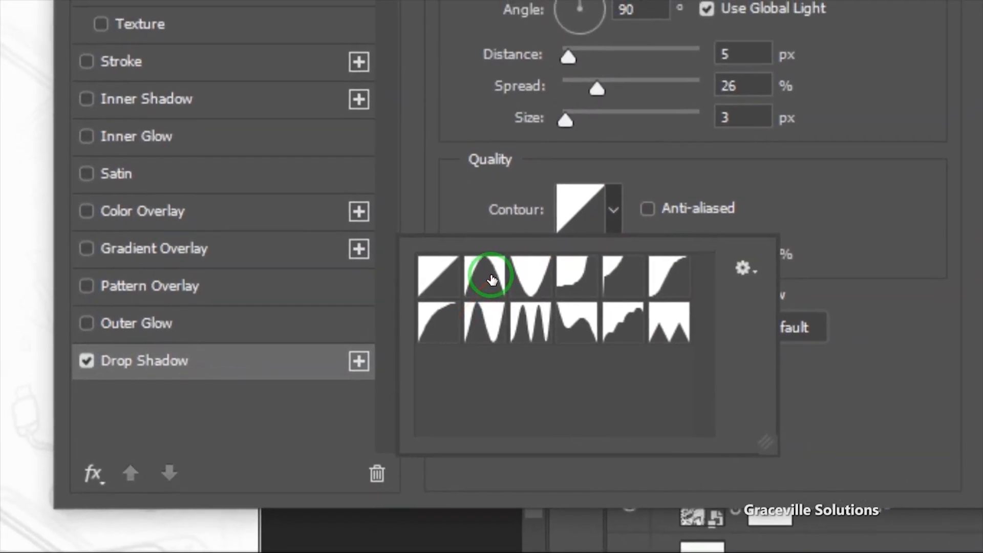
left_click(491, 281)
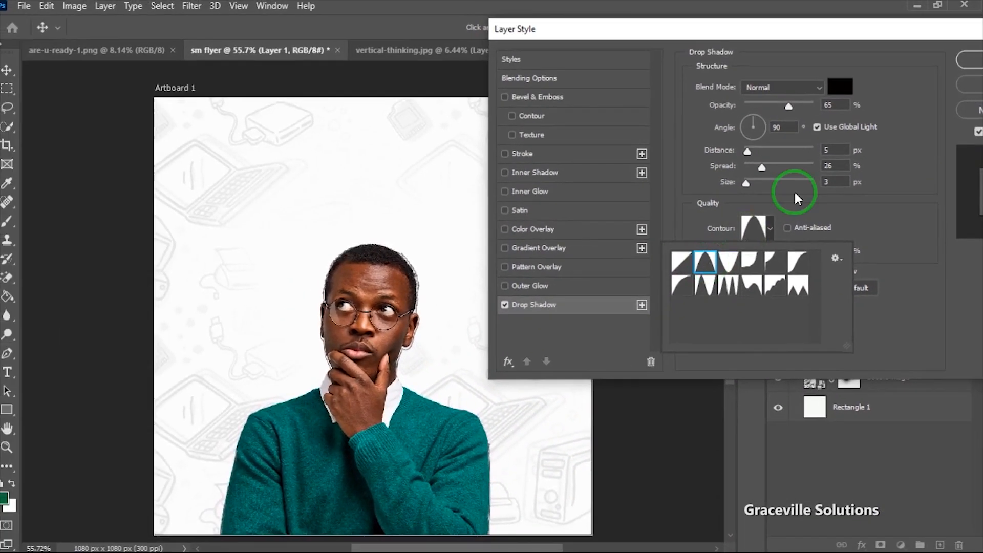
left_click_drag(873, 36, 650, 60)
left_click(791, 83)
Edit Layer 1's drop shadow to distance 4 px, spread 73% and size 6 px so it outlines the man
scroll(390, 356, "down", 1)
scroll(390, 355, "up", 2)
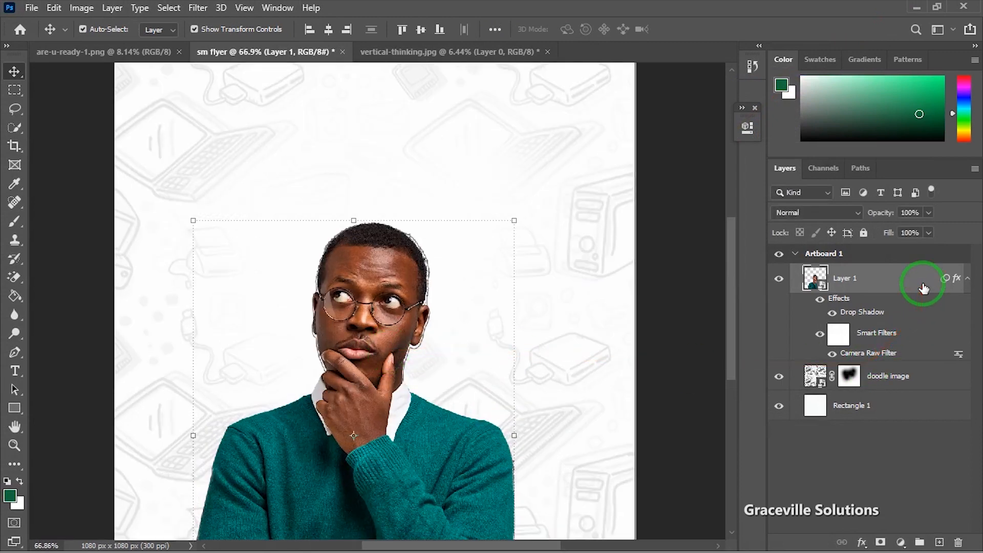
right_click(923, 284)
left_click(768, 31)
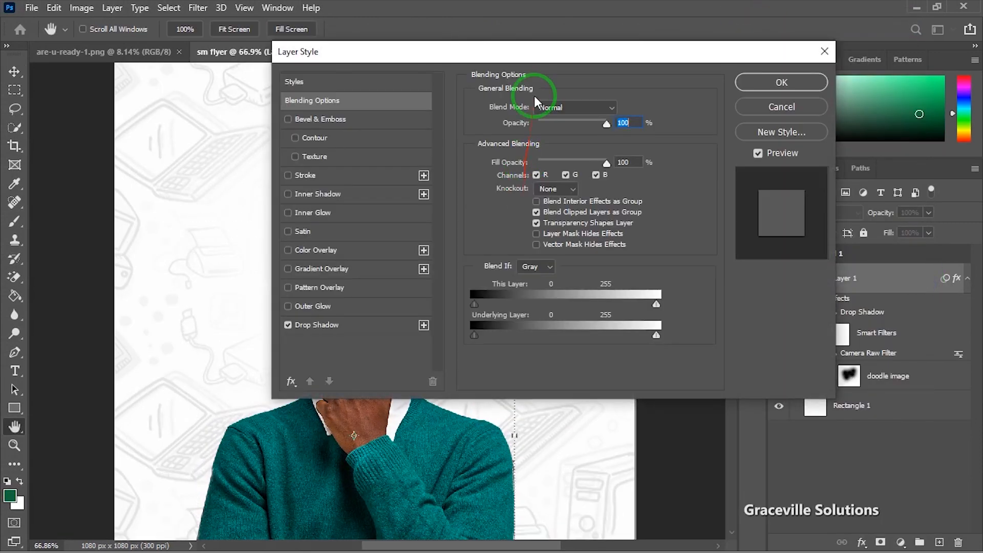
left_click_drag(533, 67, 818, 47)
left_click(616, 318)
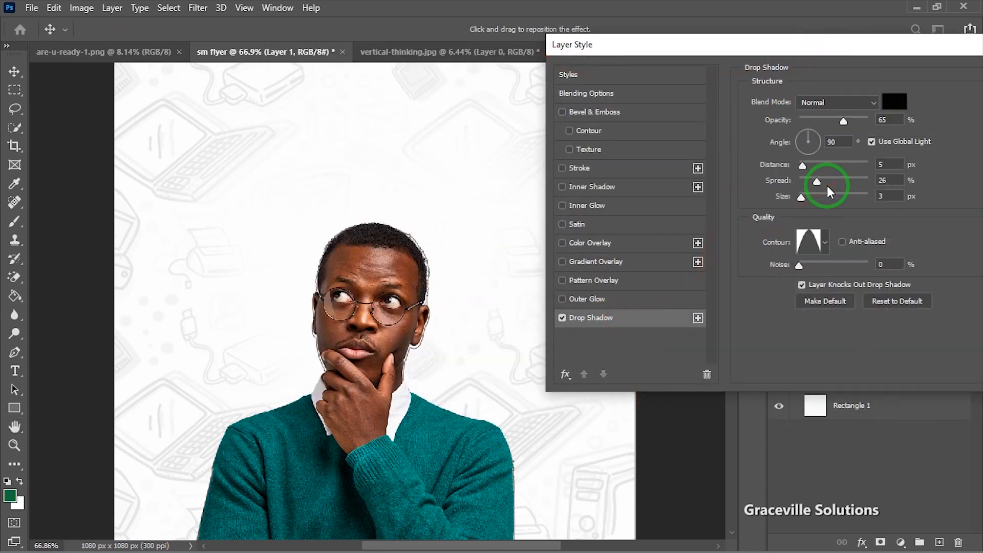
left_click_drag(819, 183, 850, 186)
left_click_drag(862, 53, 766, 94)
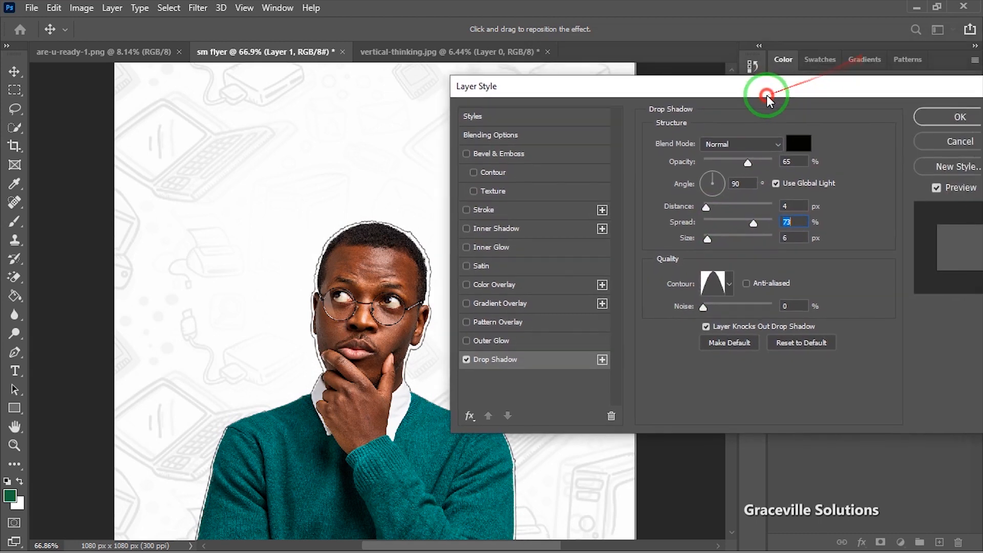
left_click(945, 126)
Move the man about 44 px to the right on the artboard, keeping his vertical position, and deselect the layer
scroll(509, 318, "down", 3)
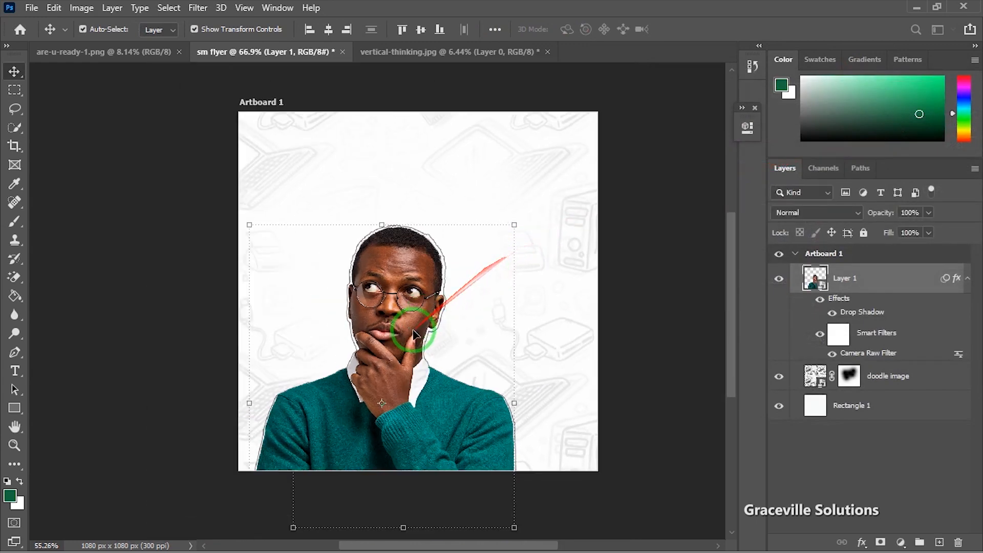
left_click_drag(438, 367, 450, 366)
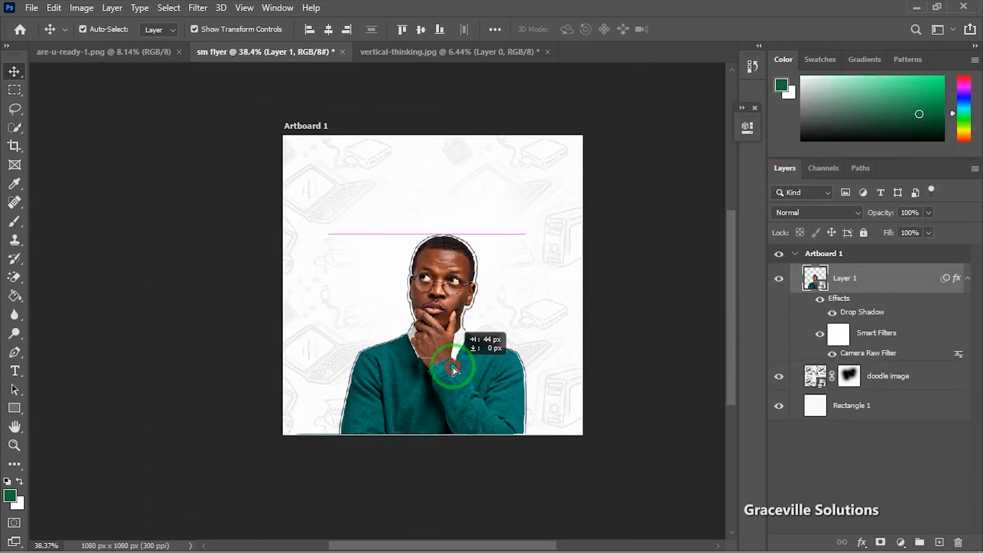
left_click(681, 322)
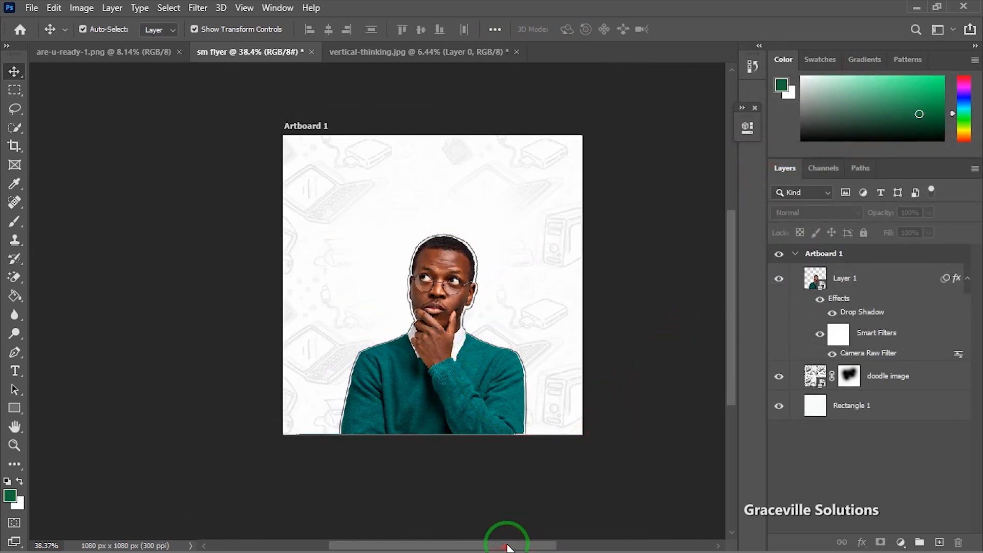
Copy the word SOMETHING from the Notepad file and return to the sm flyer document in Photoshop
key("super")
left_click(578, 541)
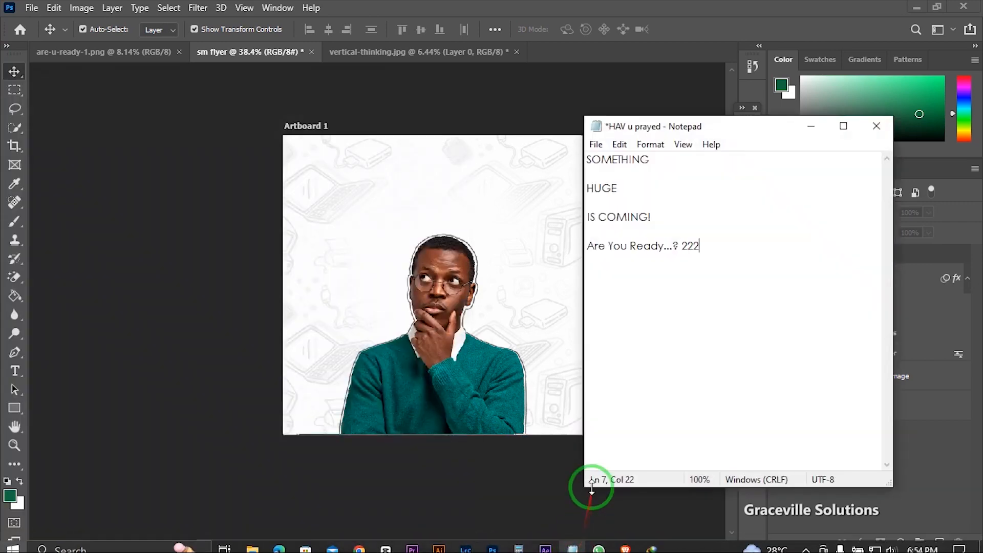
left_click_drag(650, 160, 588, 158)
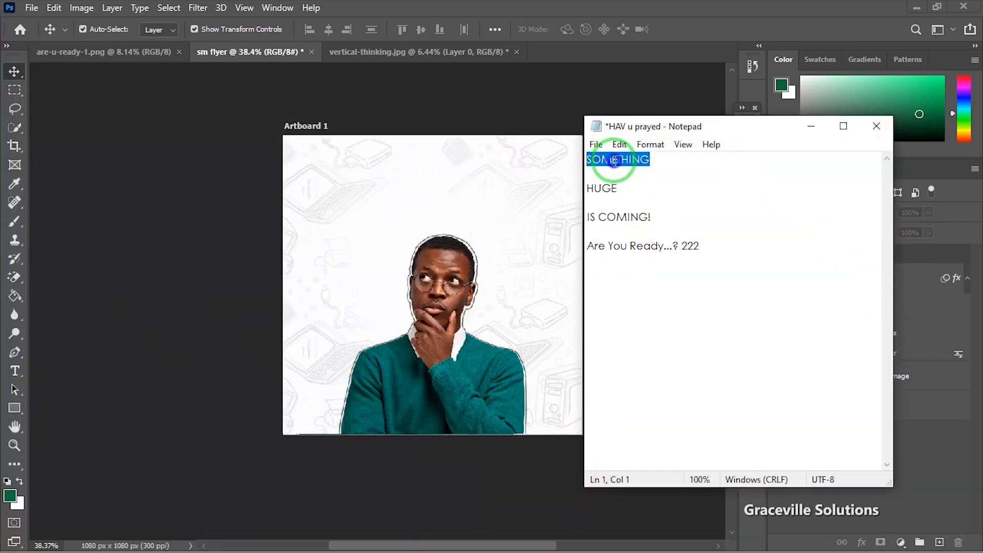
right_click(613, 160)
left_click(669, 205)
left_click(402, 200)
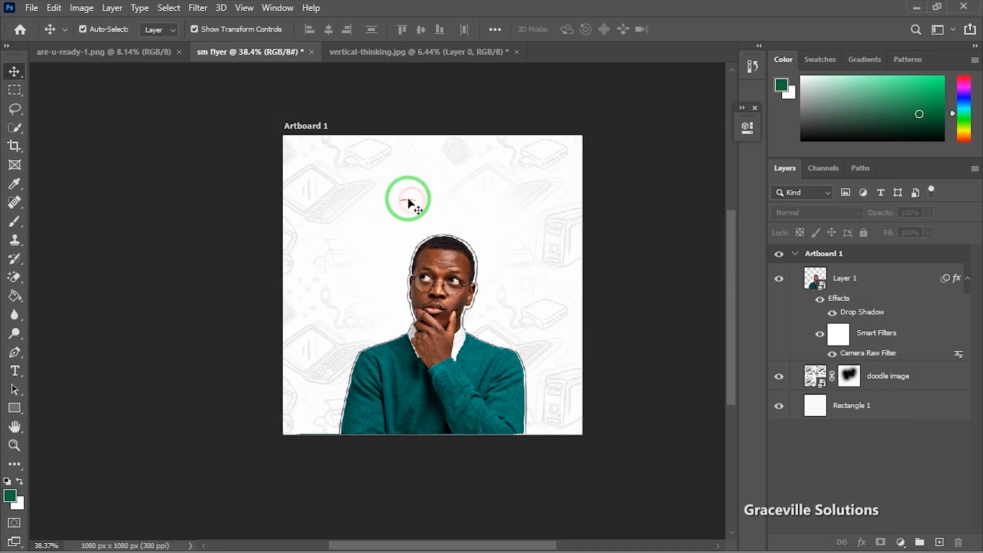
Add a text layer reading SOMETHING in the empty area above the man's head and commit it
scroll(410, 201, "up", 2)
left_click_drag(432, 233, 417, 260)
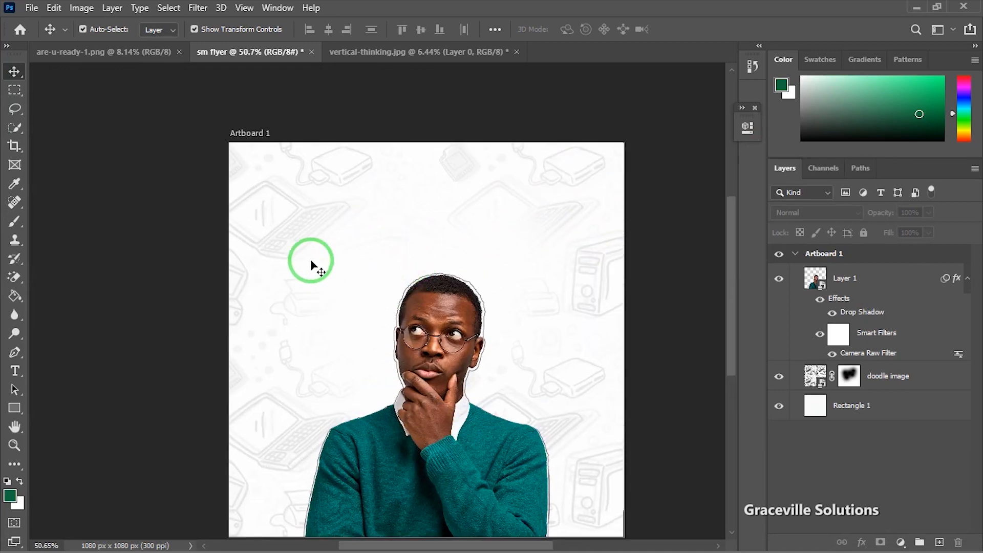
key("t")
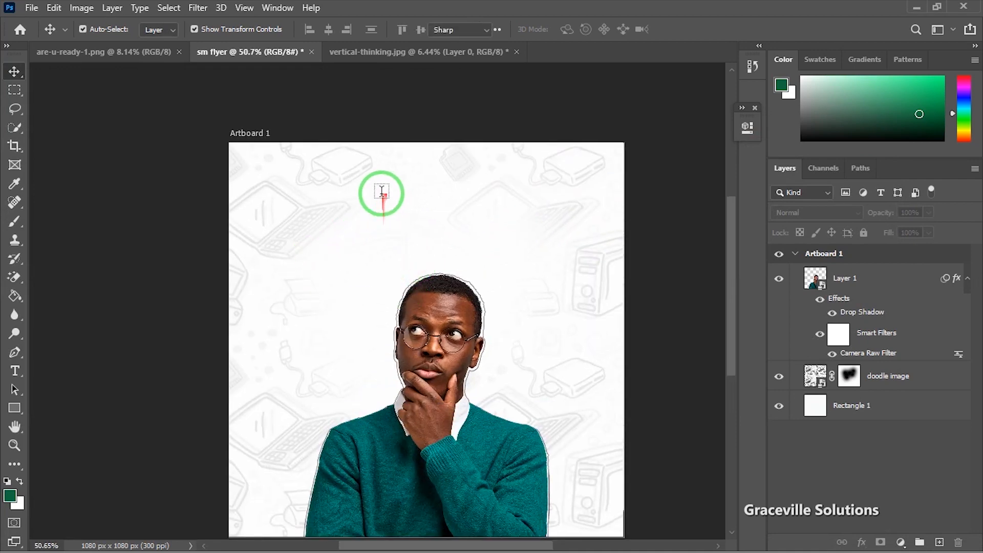
left_click(340, 189)
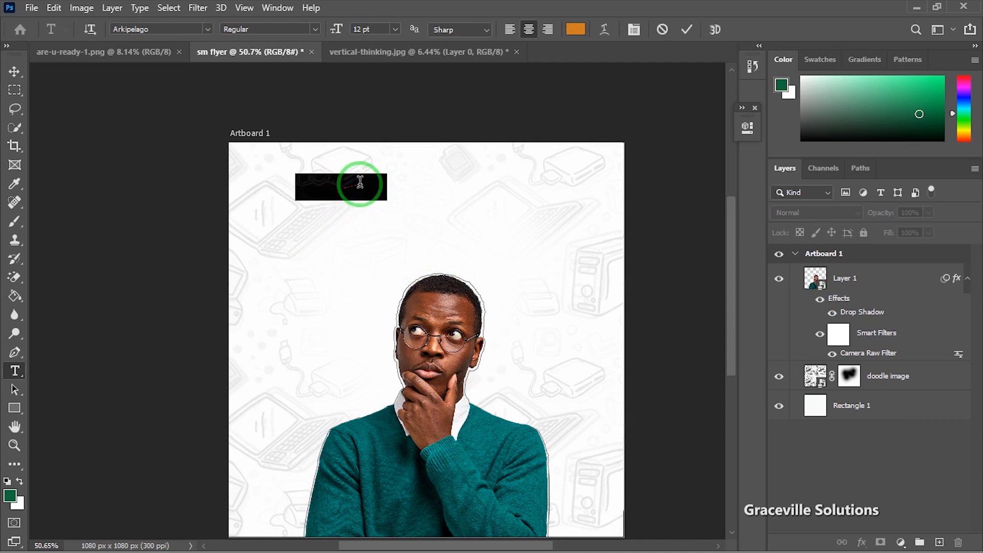
type("Something")
left_click(11, 74)
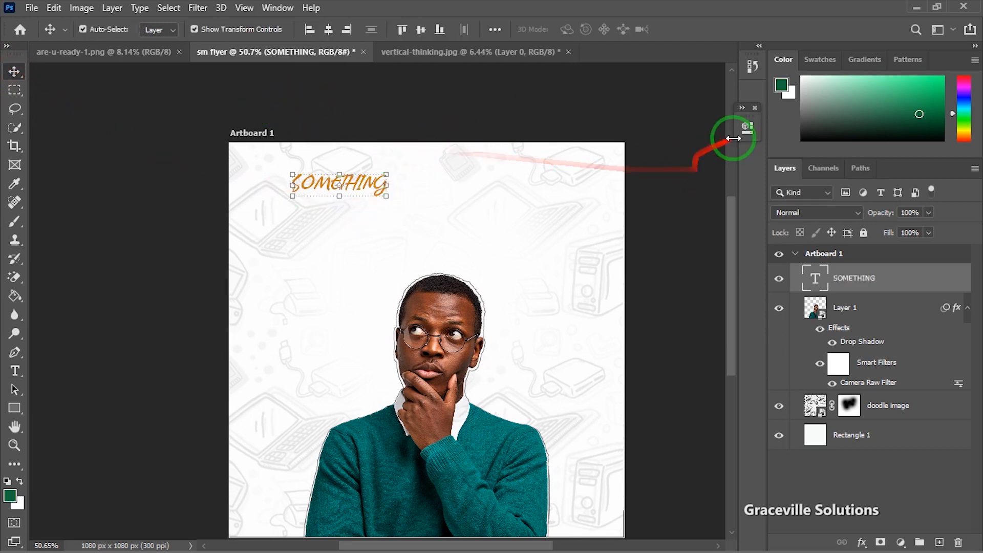
Change the SOMETHING text's font to Montserrat ExtraBold
left_click(747, 129)
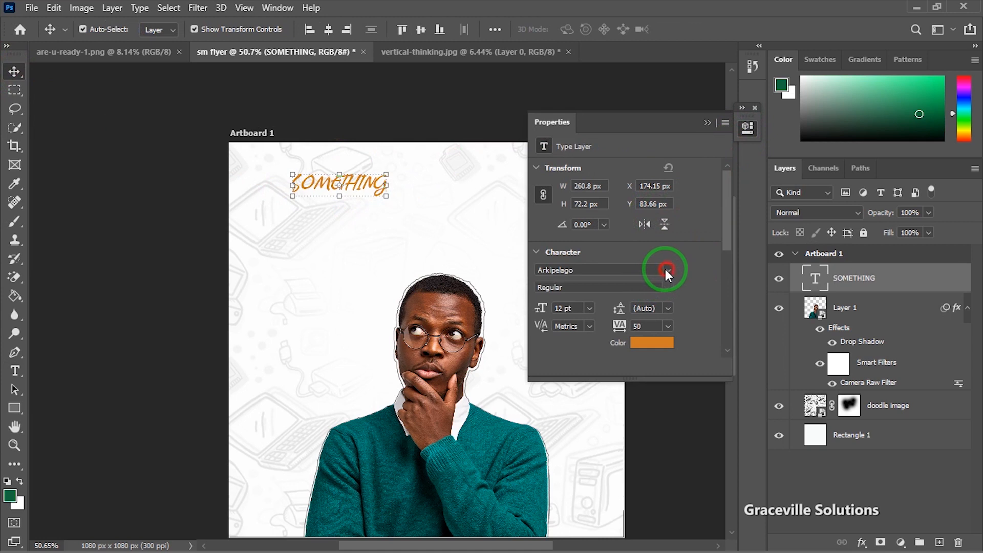
left_click(665, 269)
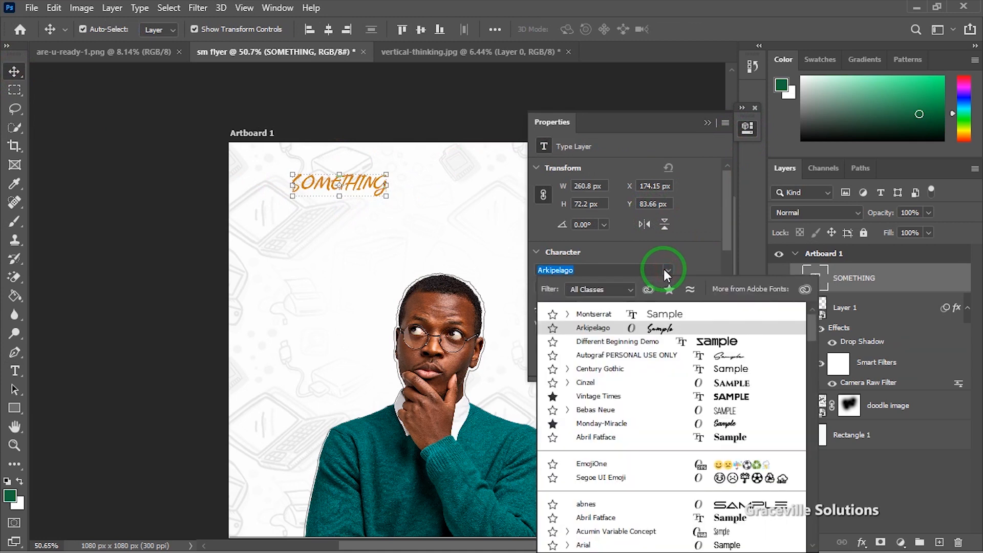
left_click(567, 316)
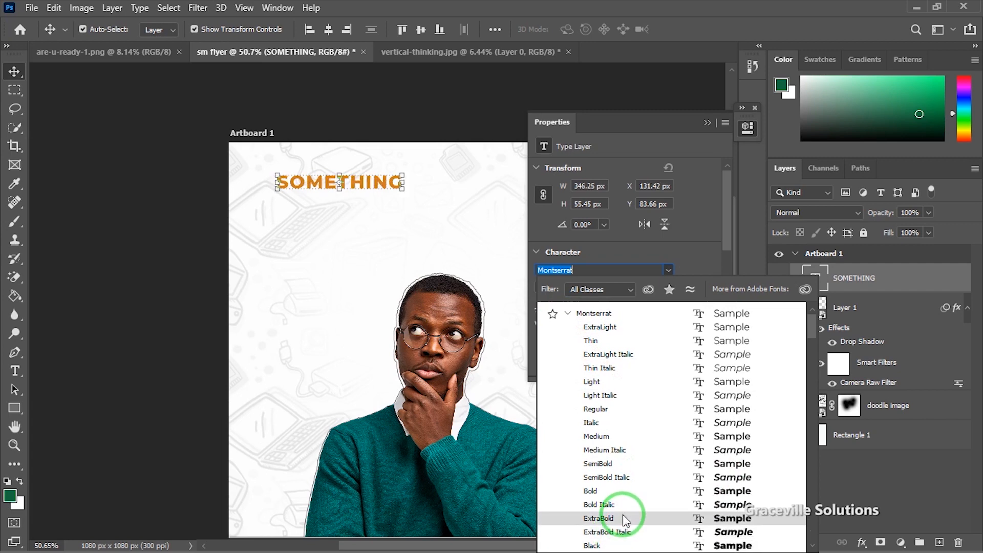
left_click(621, 519)
Recolour the SOMETHING text by sampling the man's teal sweater and darkening the colour to 0a6b61
left_click(652, 342)
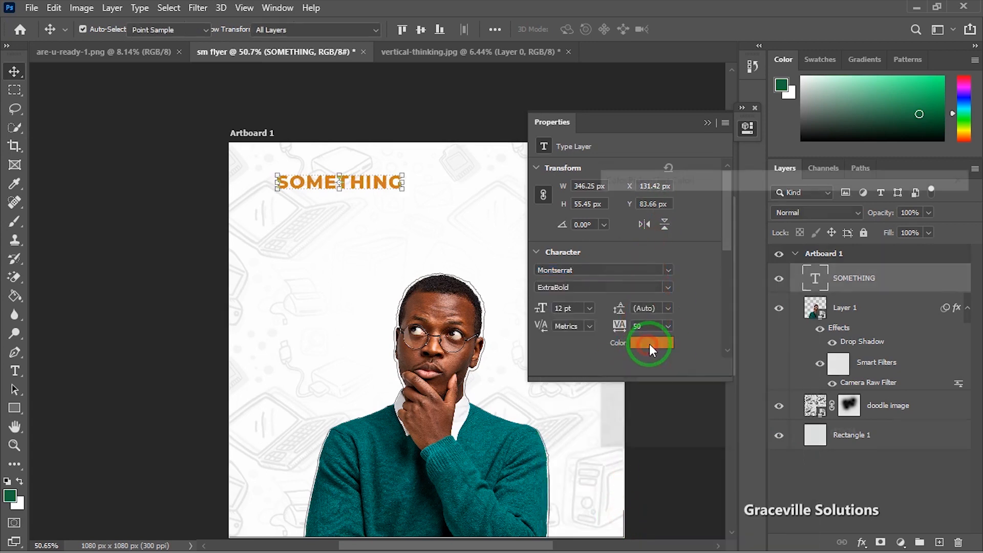
left_click(524, 463)
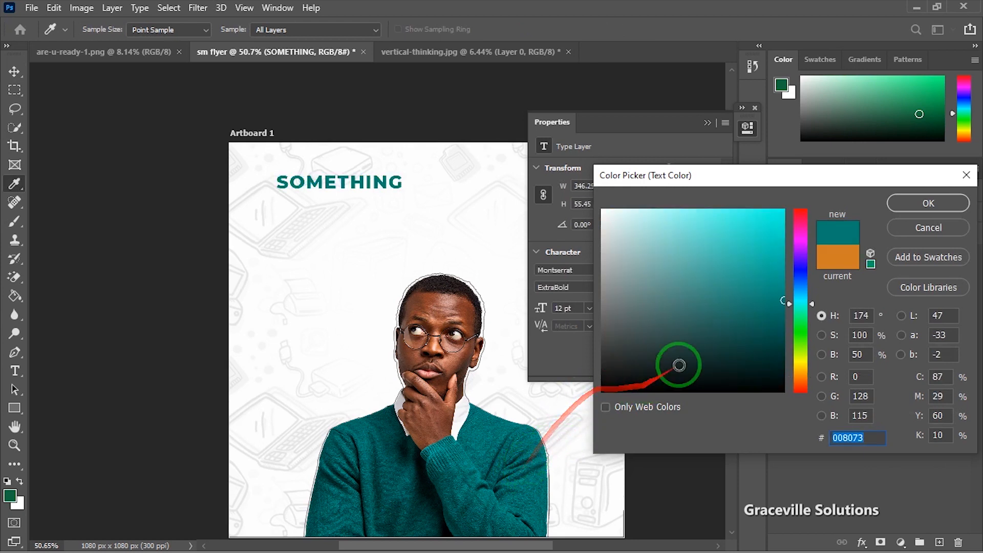
mouse_move(785, 305)
left_mouse_down()
mouse_move(767, 336)
mouse_move(768, 315)
left_mouse_up()
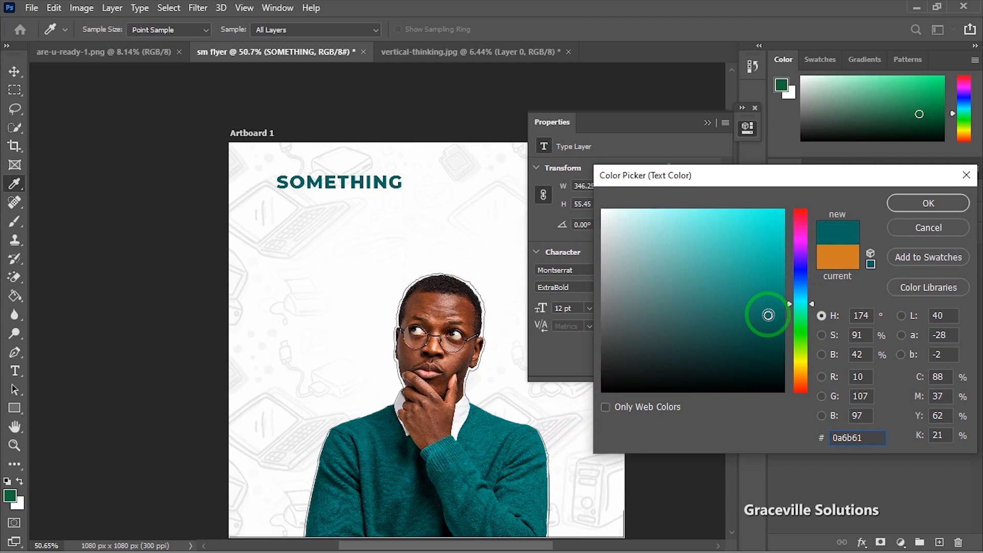
left_click(944, 202)
left_click(707, 123)
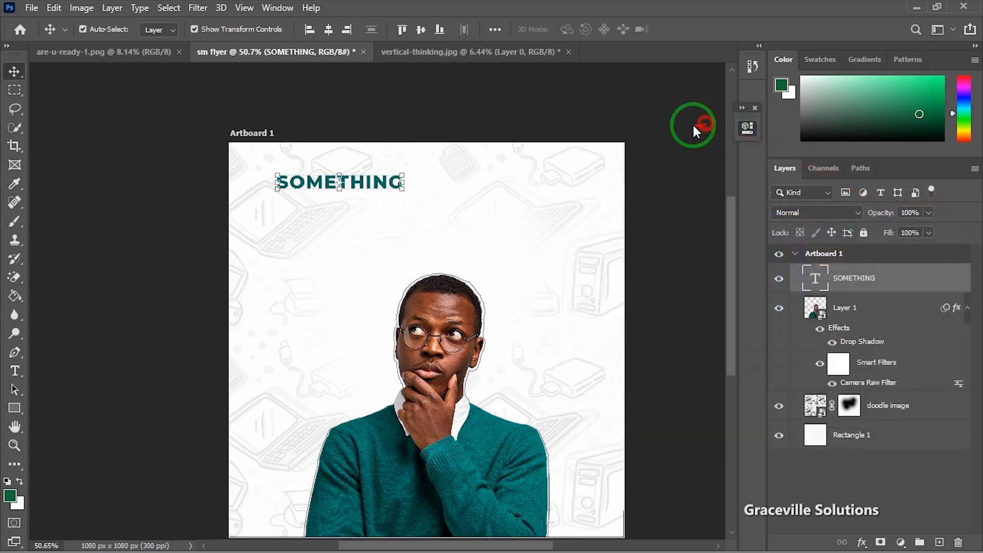
Scale the SOMETHING text proportionally to about 660 px wide and place it roughly centred near the artboard's upper edge
key("ctrl+t")
left_click_drag(435, 197, 556, 231)
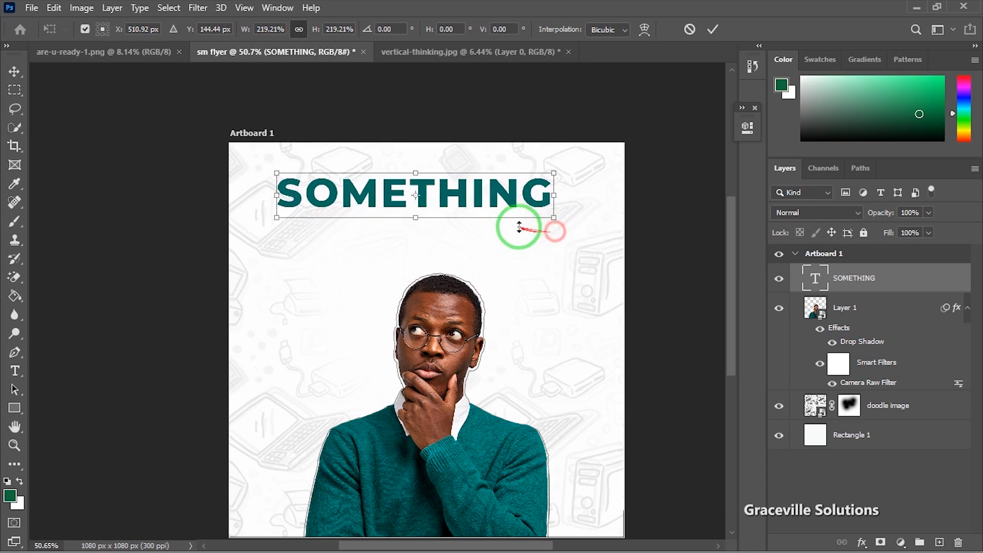
left_click_drag(500, 198, 523, 202)
left_click_drag(560, 169, 534, 180)
left_click_drag(474, 205, 497, 200)
left_click(713, 30)
scroll(450, 352, "down", 2)
left_click_drag(449, 360, 436, 376)
left_click(518, 236)
Try a tracking of 0 on the SOMETHING text and undo the change
left_click(835, 265)
left_click(748, 131)
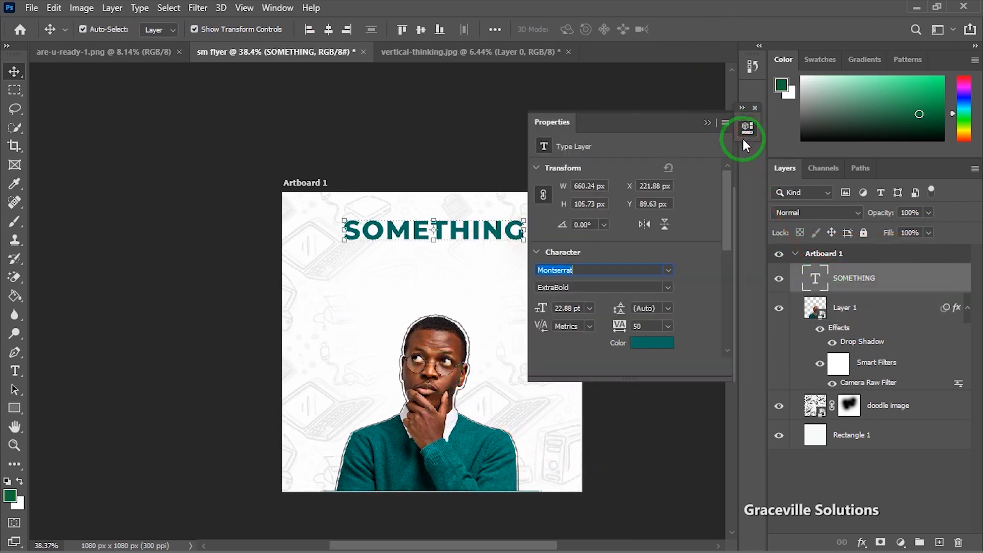
left_click(669, 327)
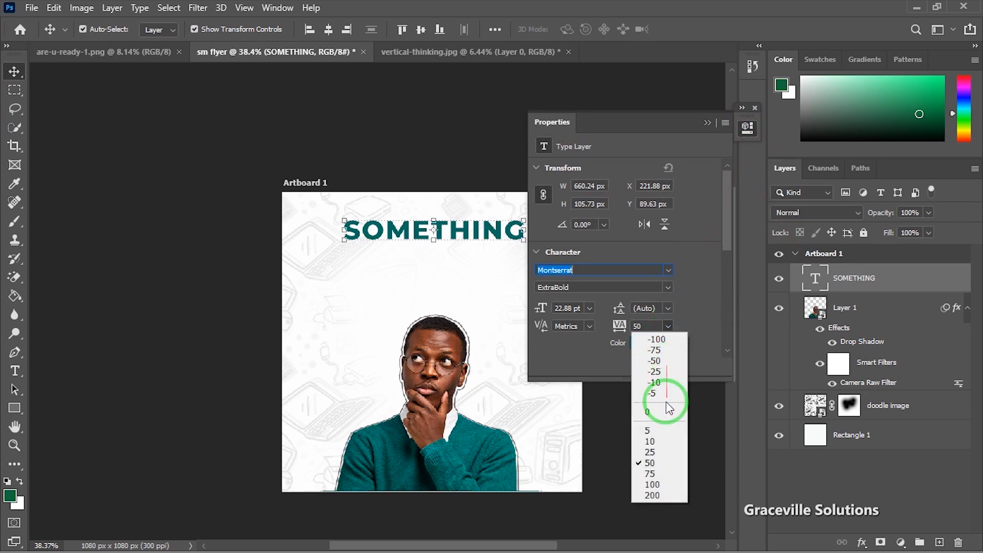
left_click(660, 412)
left_click(659, 410)
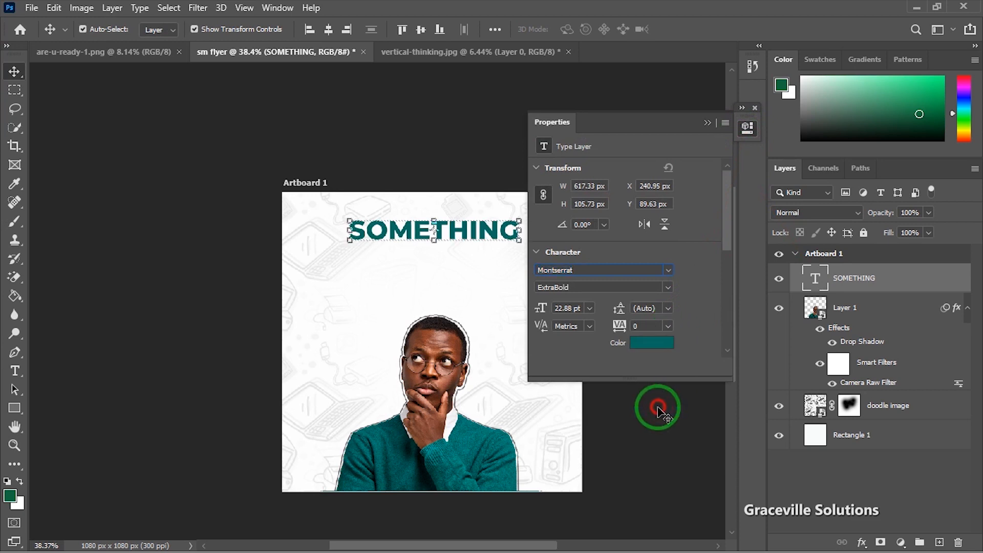
key("ctrl+z")
left_click(665, 449)
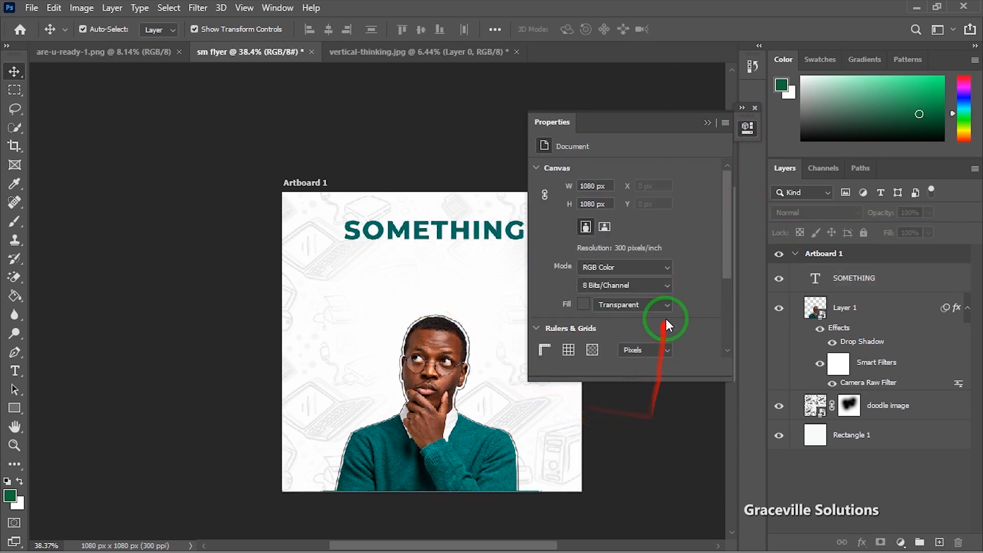
Select the SOMETHING text layer and set its letter tracking to 0
left_click(893, 279)
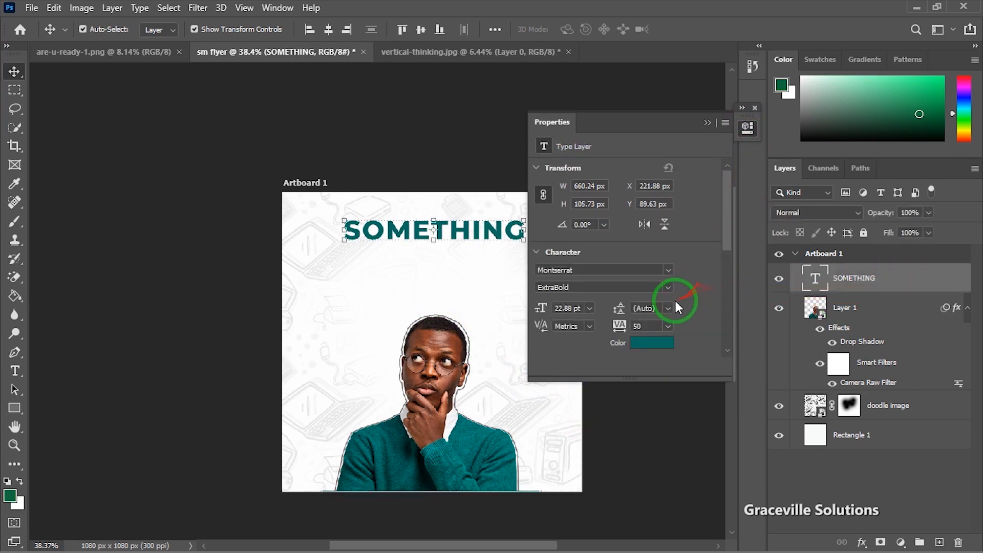
left_click(669, 326)
left_click(659, 413)
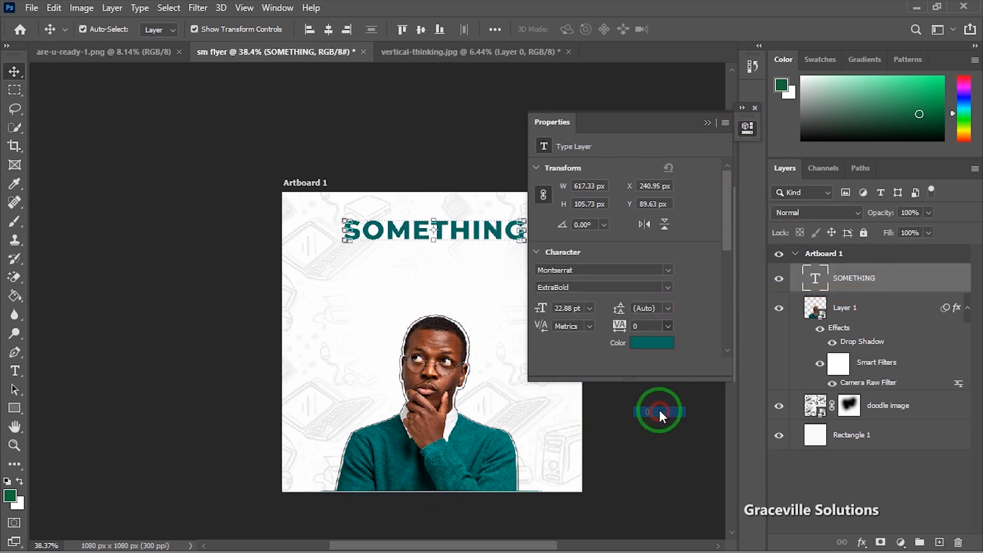
left_click(659, 413)
left_click(705, 131)
left_click(14, 427)
left_click(13, 413)
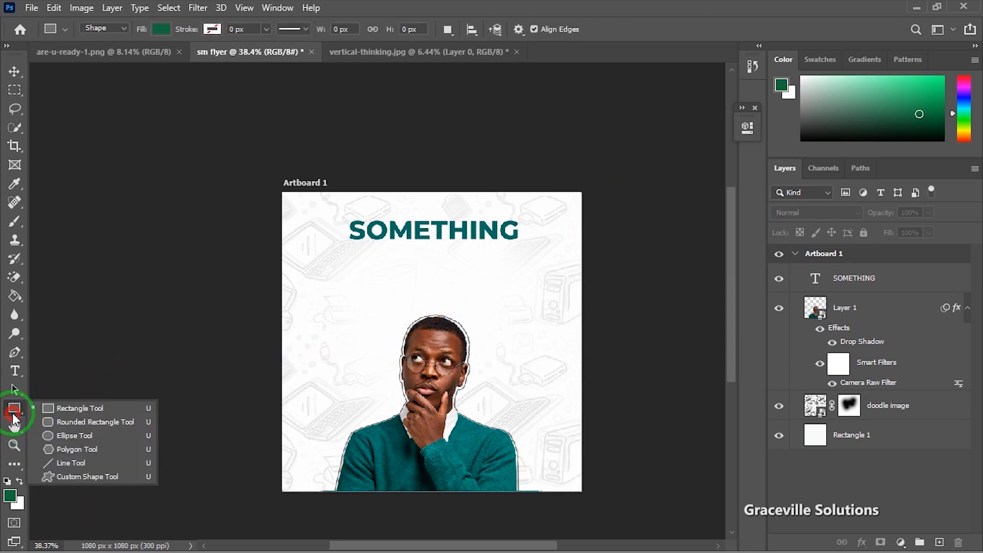
left_click(44, 423)
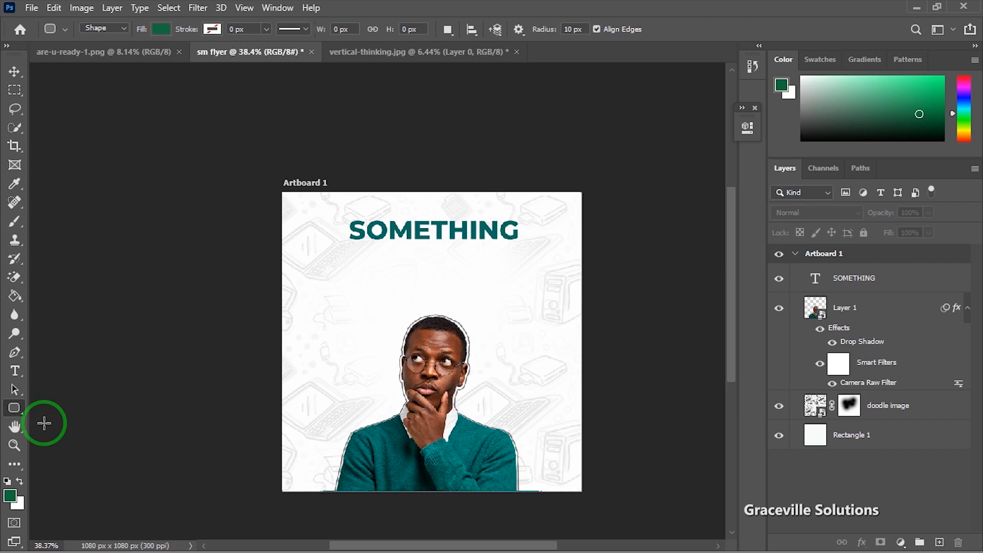
left_click(14, 412)
left_click(37, 421)
scroll(338, 261, "up", 2)
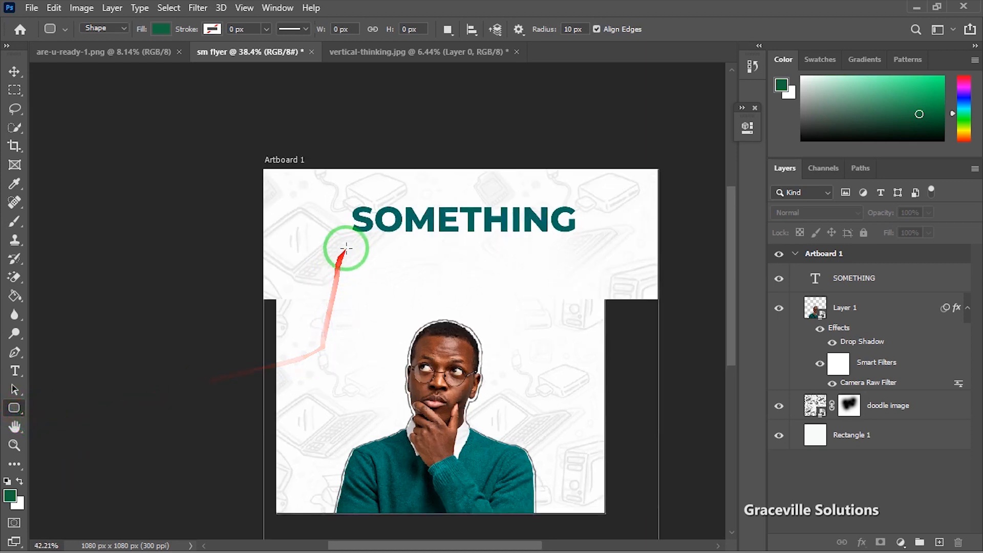
left_click(368, 237)
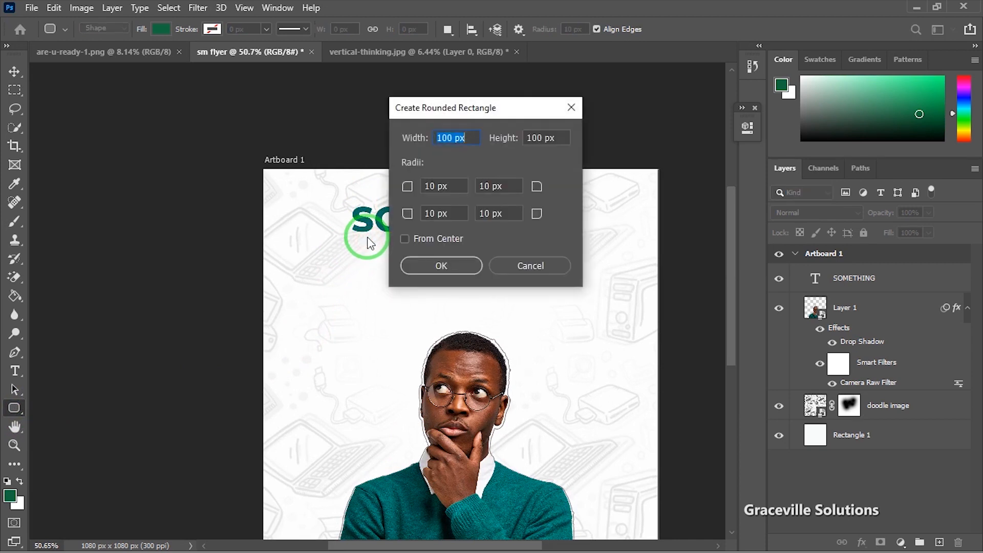
left_click(551, 264)
Draw a rounded rectangle about 593 px wide and 167 px high directly beneath the SOMETHING headline
left_click(14, 408)
left_click(44, 416)
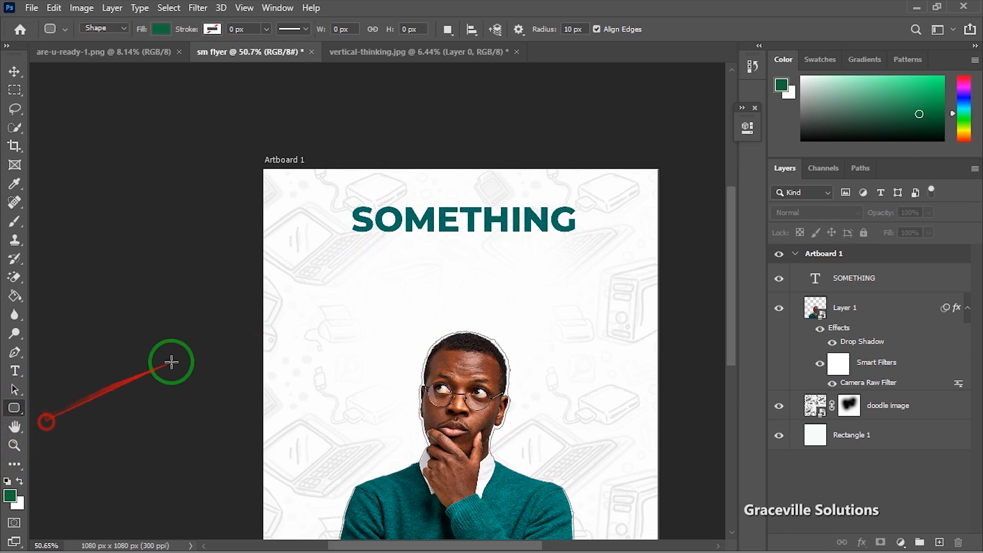
scroll(351, 268, "up", 2)
left_click_drag(332, 235, 614, 313)
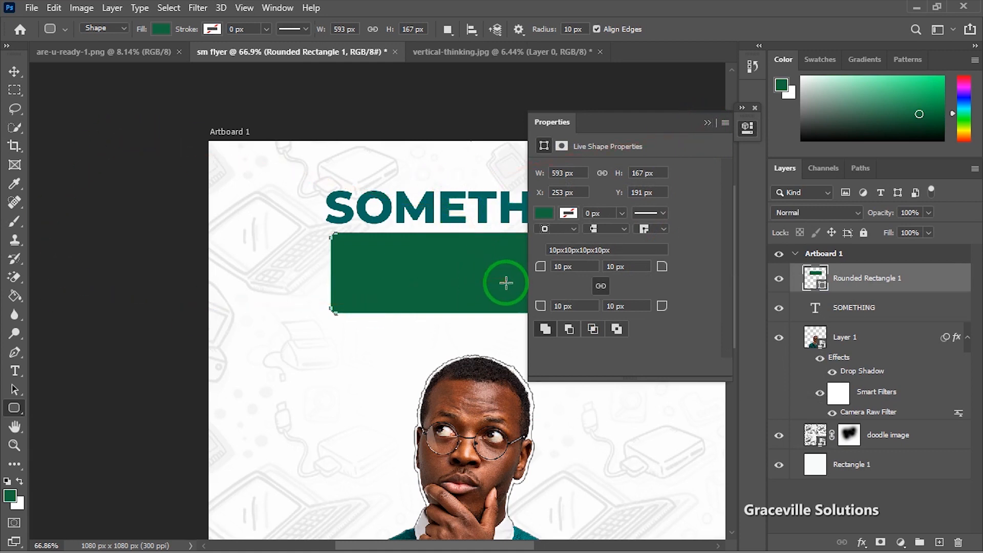
Match the rounded rectangle's fill to the SOMETHING headline by sampling the text's dark teal
left_click(542, 214)
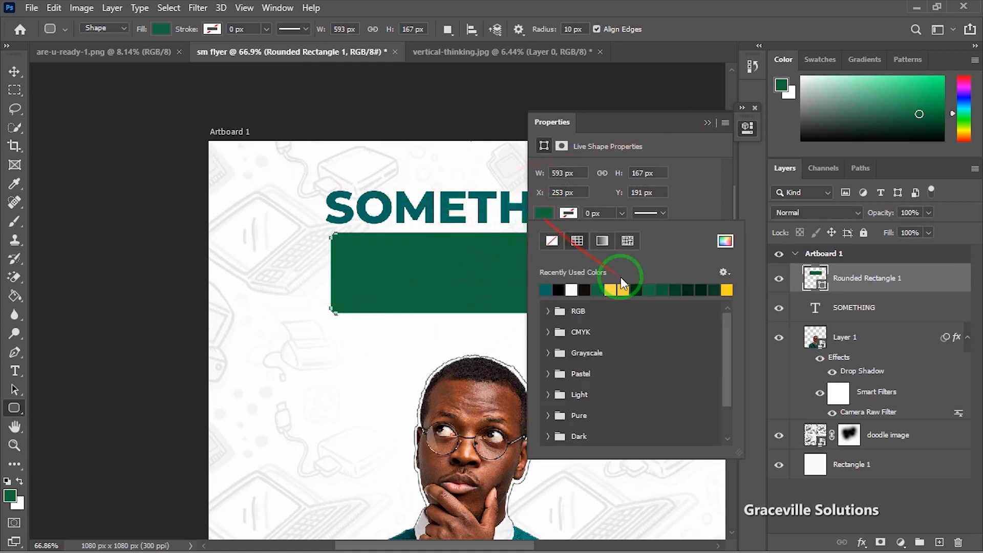
left_click(719, 244)
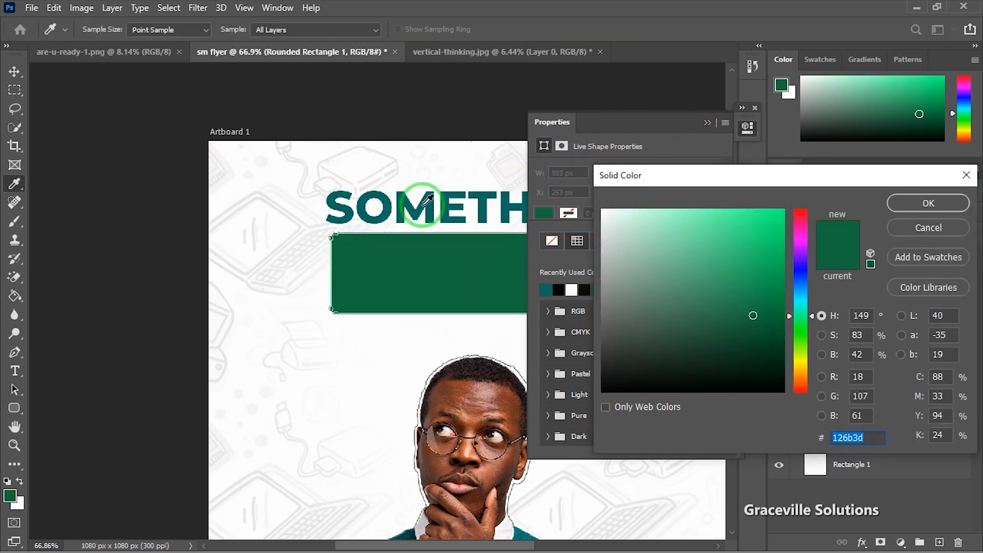
left_click(423, 207)
left_click(916, 205)
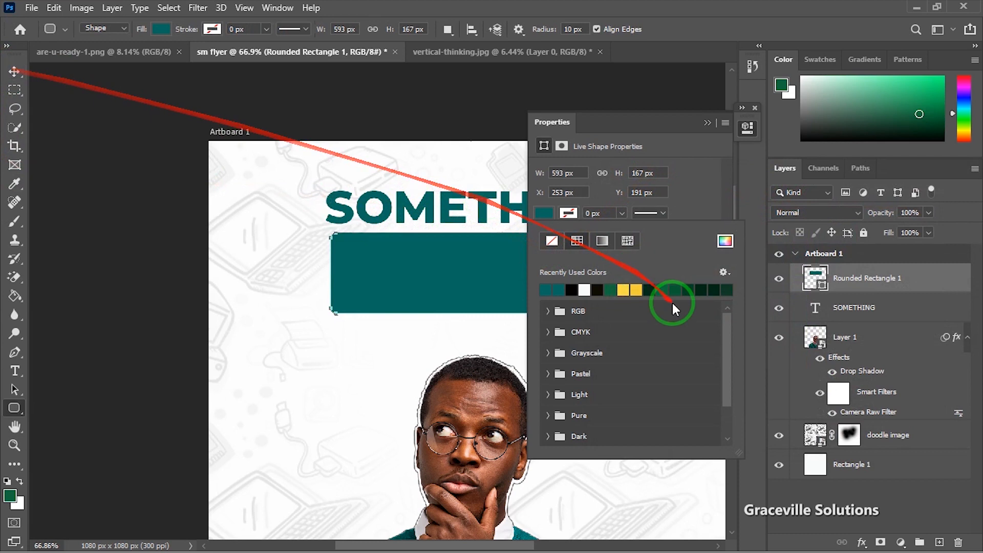
Set all four corner radii of the rounded rectangle to 30 px
scroll(660, 226, "up", 3)
scroll(617, 226, "down", 2)
left_click(709, 190)
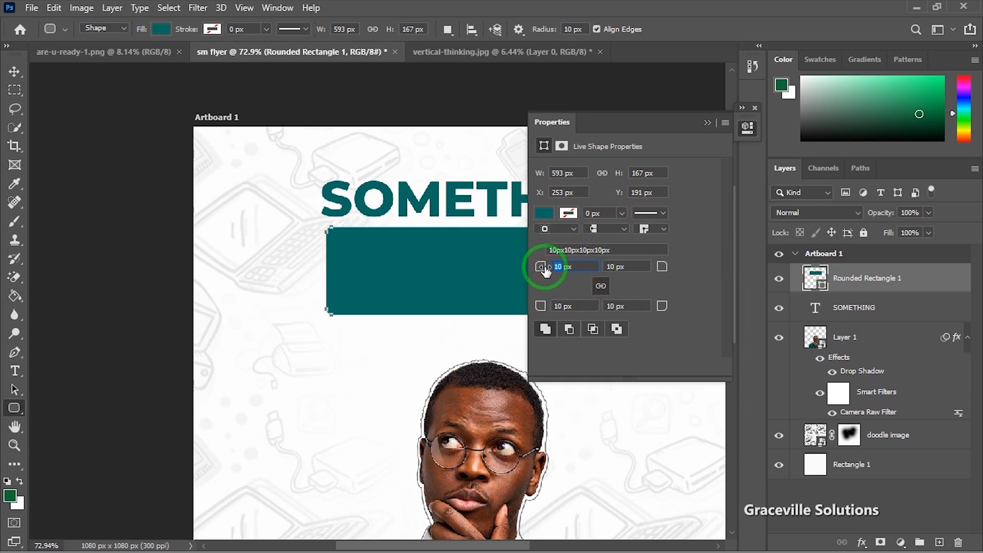
type("30")
key("Return")
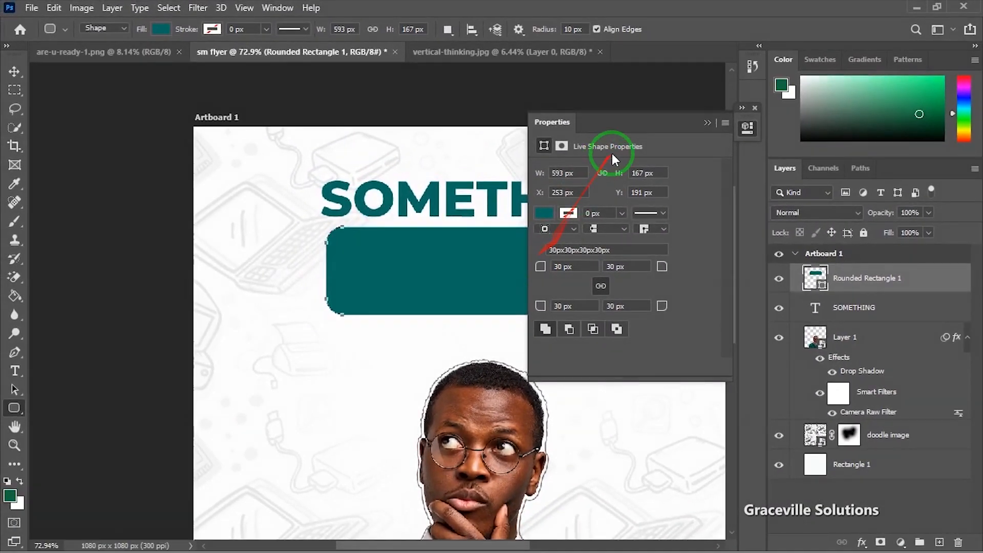
left_click(710, 121)
Scale the rounded rectangle down slightly narrower than the SOMETHING headline and move both closer to the artboard's upper edge
scroll(482, 345, "down", 1)
scroll(483, 343, "down", 3)
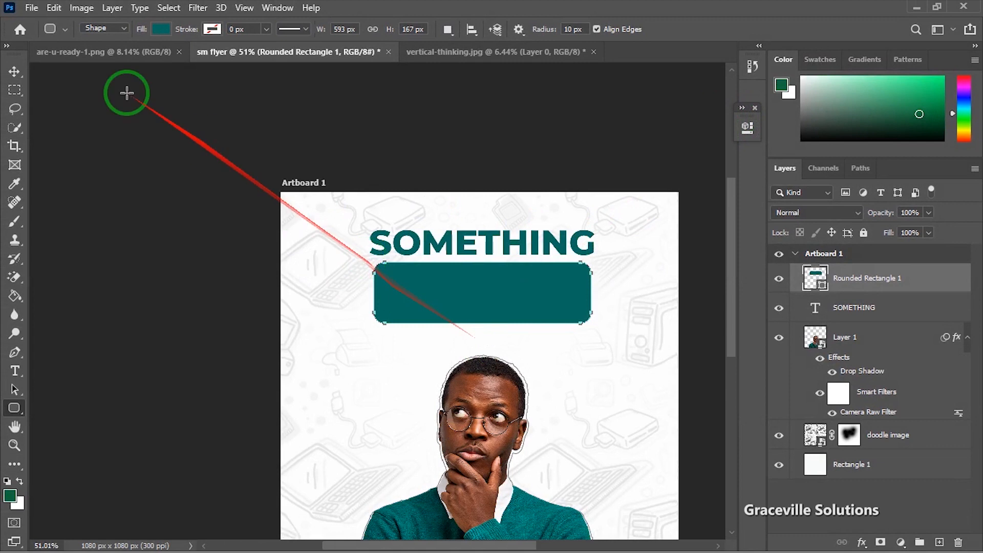
left_click(14, 72)
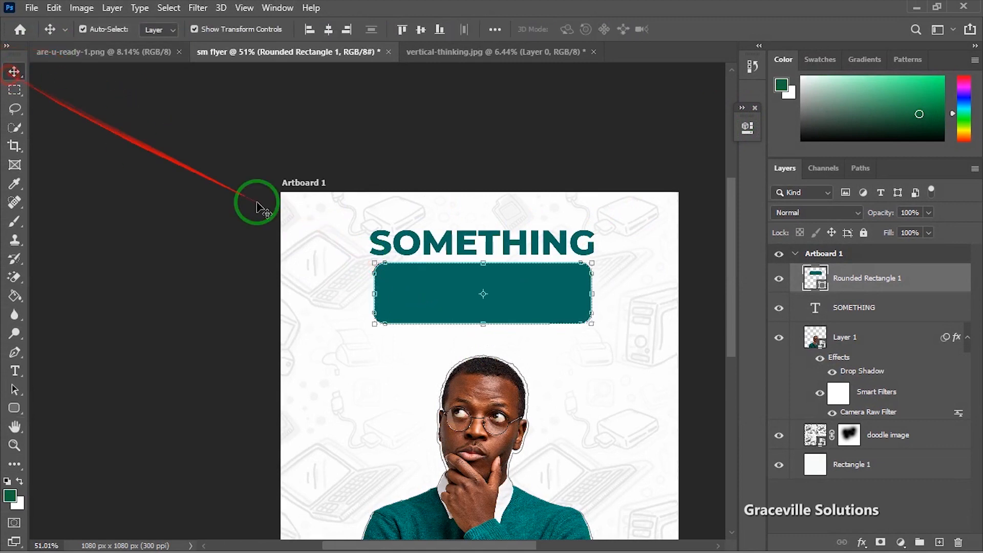
left_click(373, 262)
left_click_drag(372, 262, 377, 265)
key("Return")
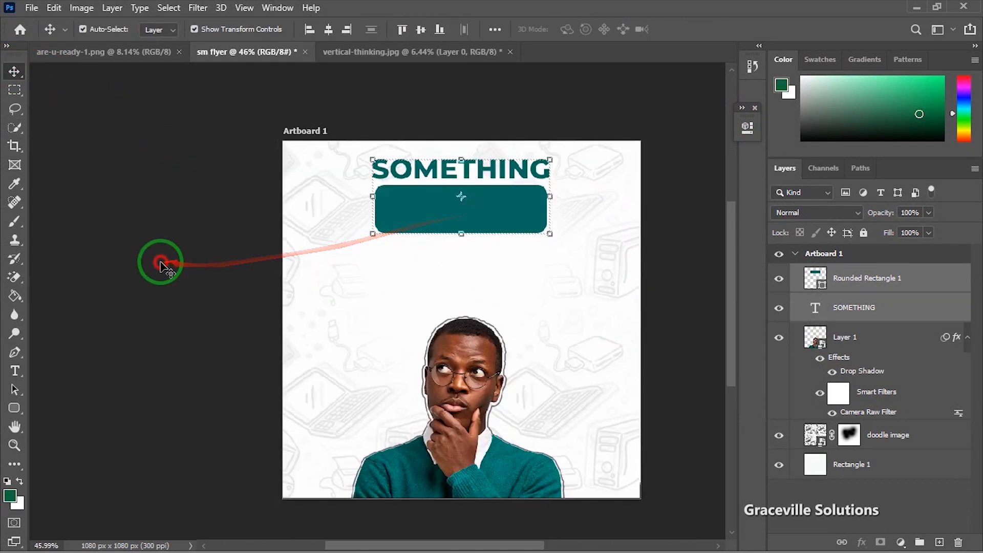
Switch to the Notepad copy and copy the word HUGE
left_click(161, 260)
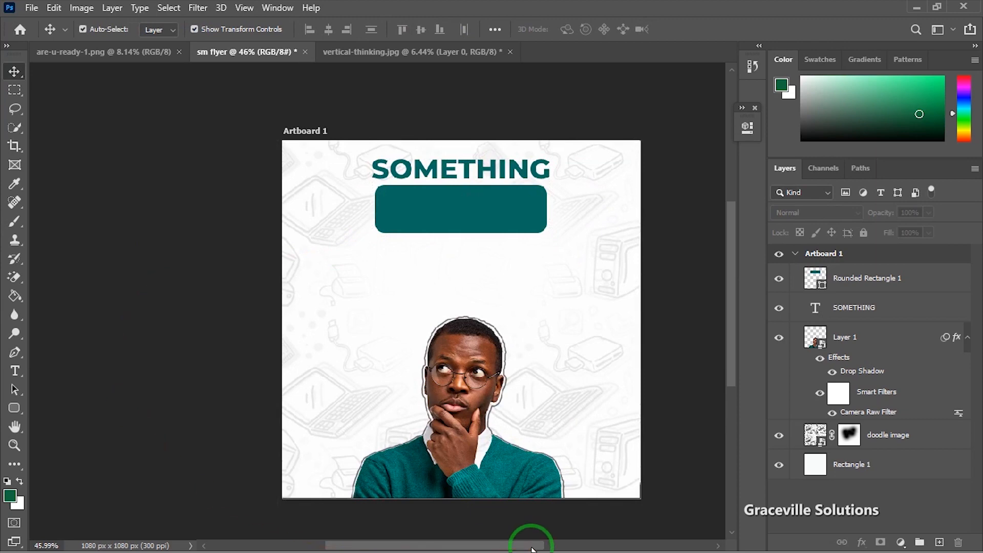
key("super")
left_click(573, 543)
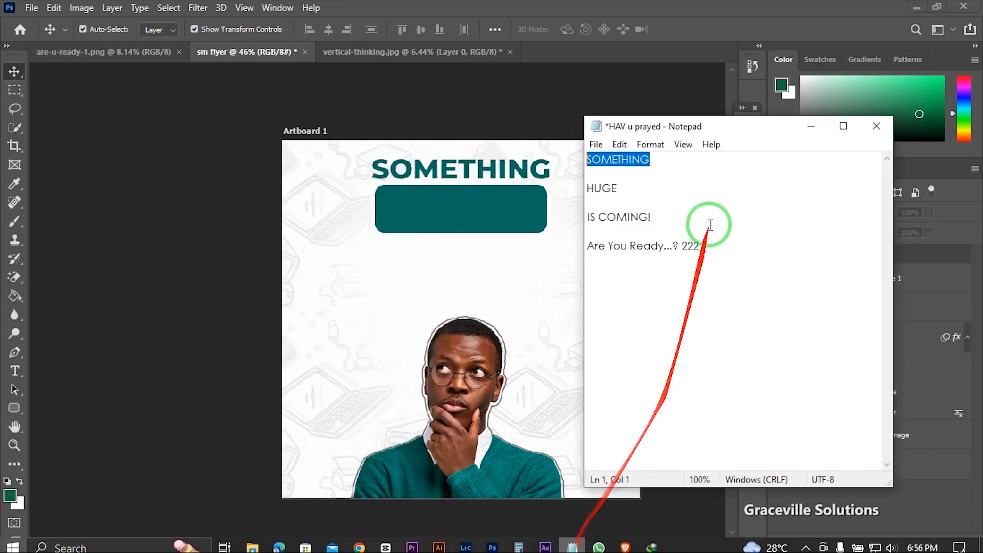
left_click_drag(662, 194, 587, 188)
right_click(602, 190)
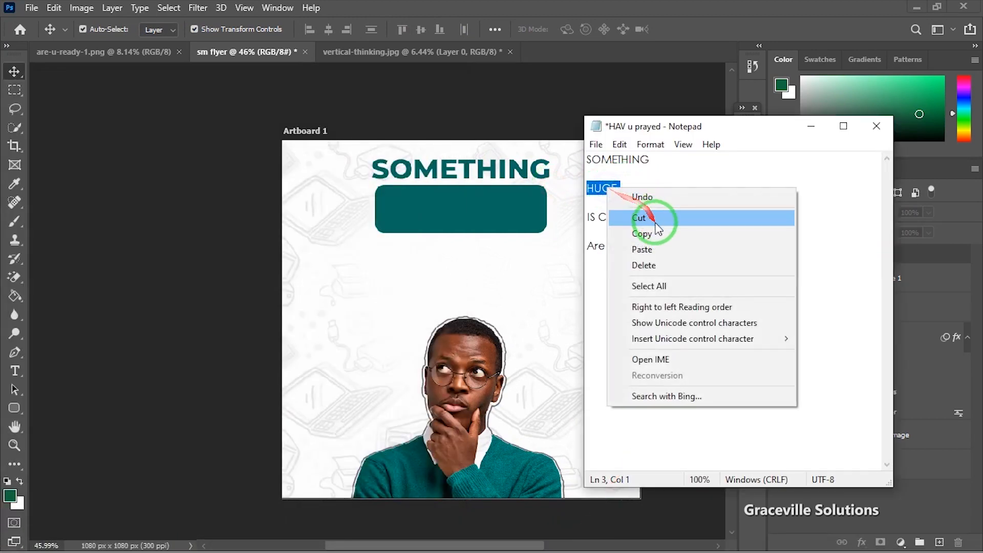
left_click(659, 234)
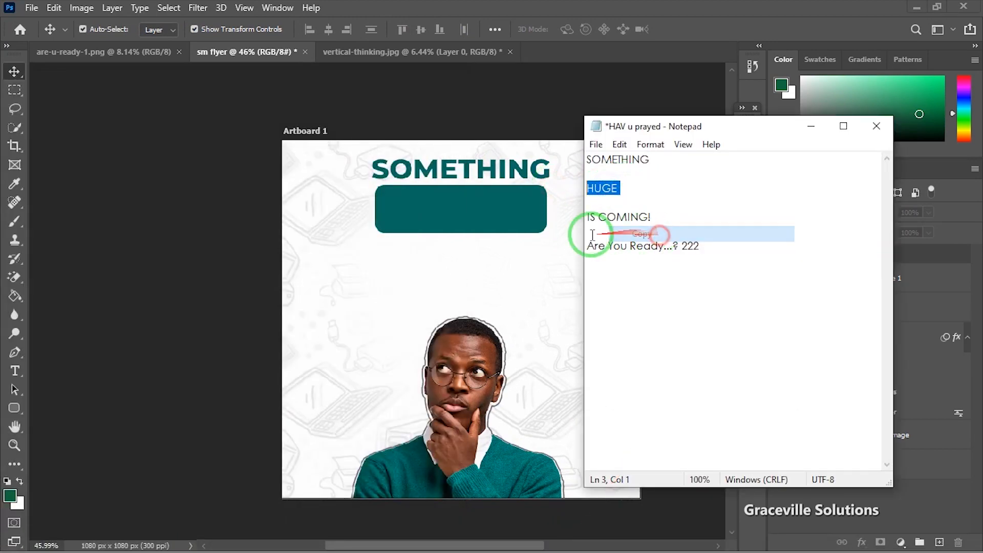
Back in Photoshop, add HUGE as a text layer below the teal rounded rectangle and scale it to about 160%
left_click(19, 381)
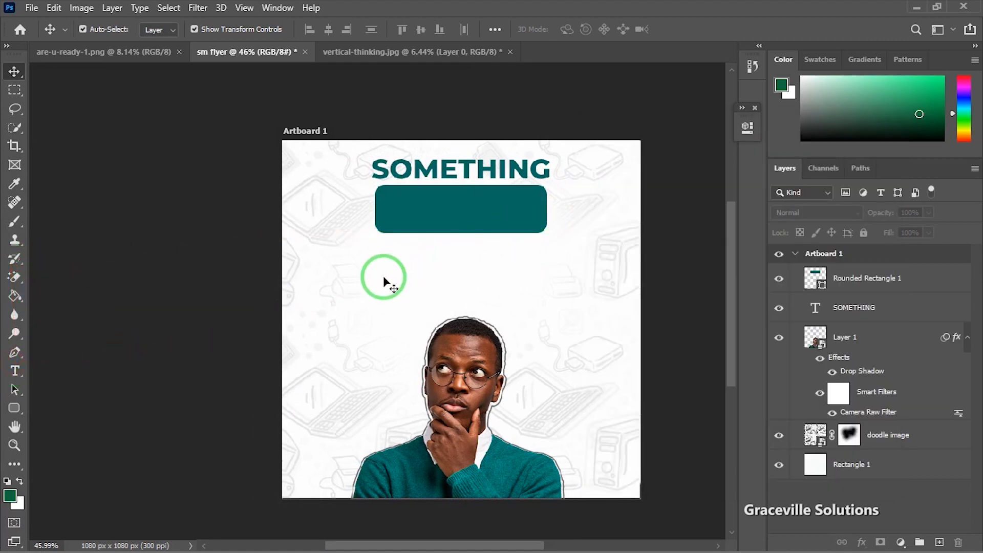
left_click(15, 370)
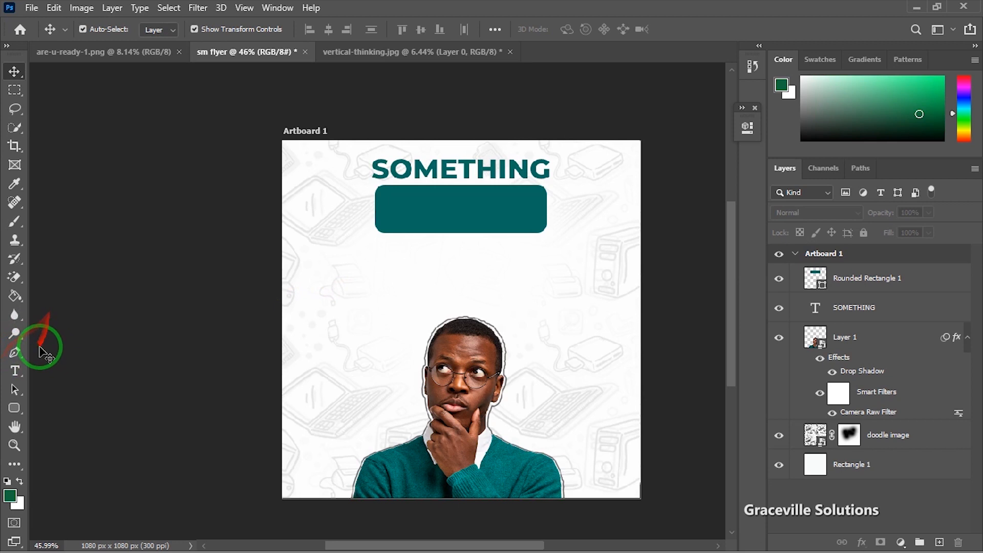
left_click(408, 271)
type("HUGE")
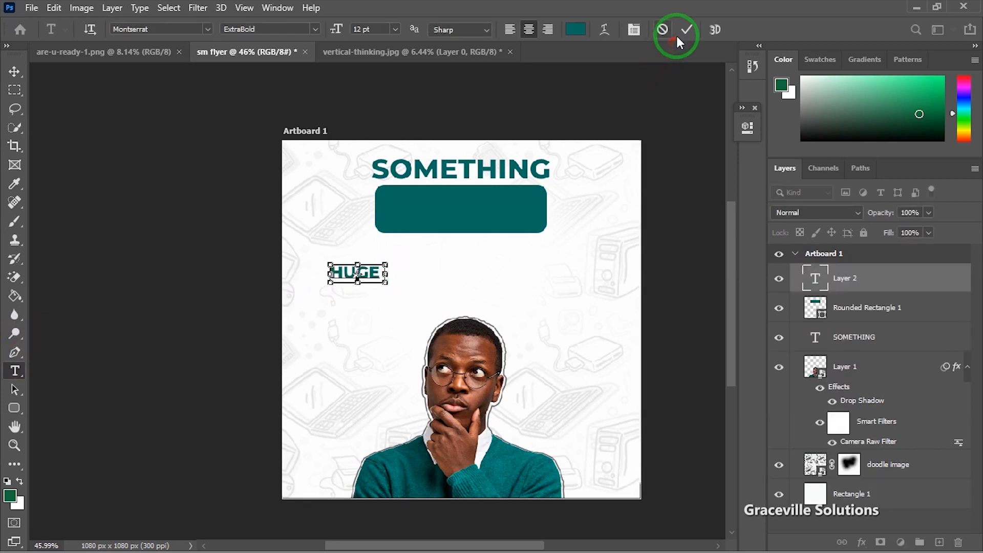
left_click(14, 72)
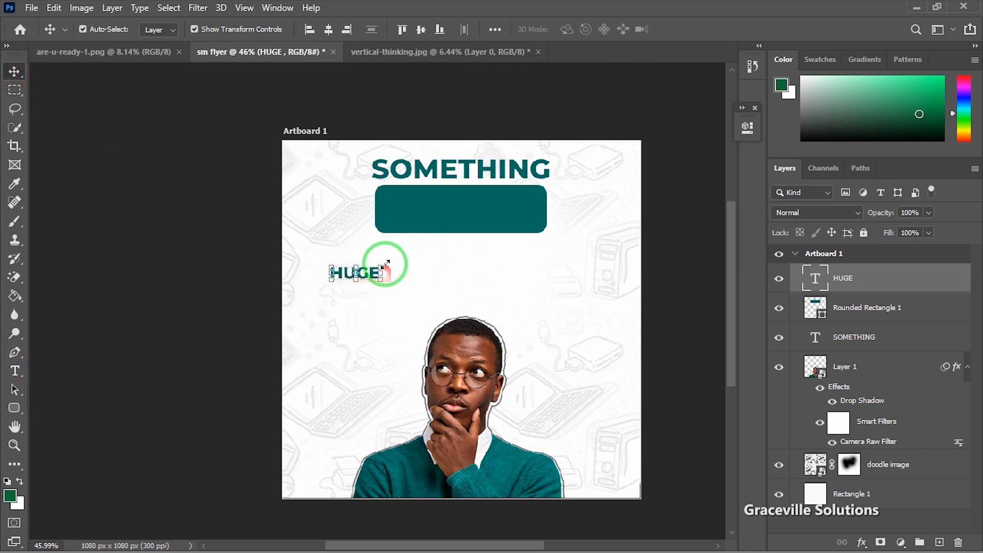
left_click_drag(387, 258, 413, 242)
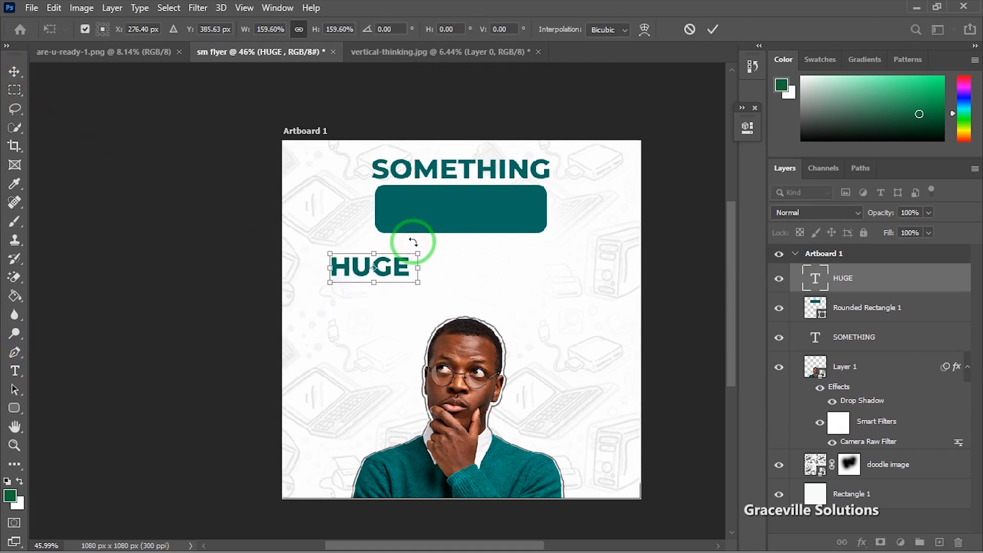
key("Return")
Recolour the HUGE text to bright yellow and move it onto the centre of the teal rounded rectangle
left_click(748, 127)
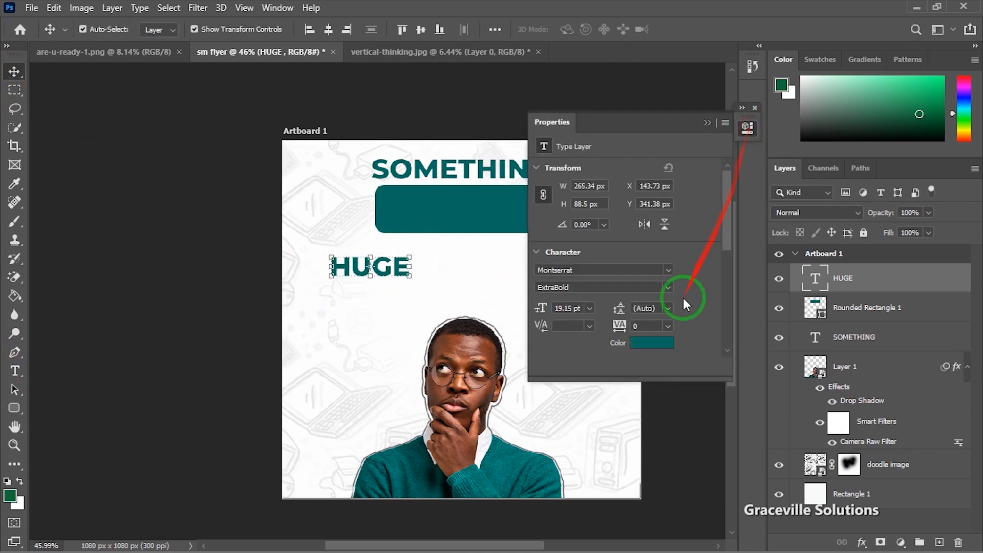
left_click(658, 342)
mouse_move(802, 365)
left_mouse_down()
mouse_move(791, 358)
mouse_move(803, 376)
mouse_move(804, 352)
mouse_move(803, 360)
left_mouse_up()
left_click_drag(762, 220, 776, 219)
left_click(922, 202)
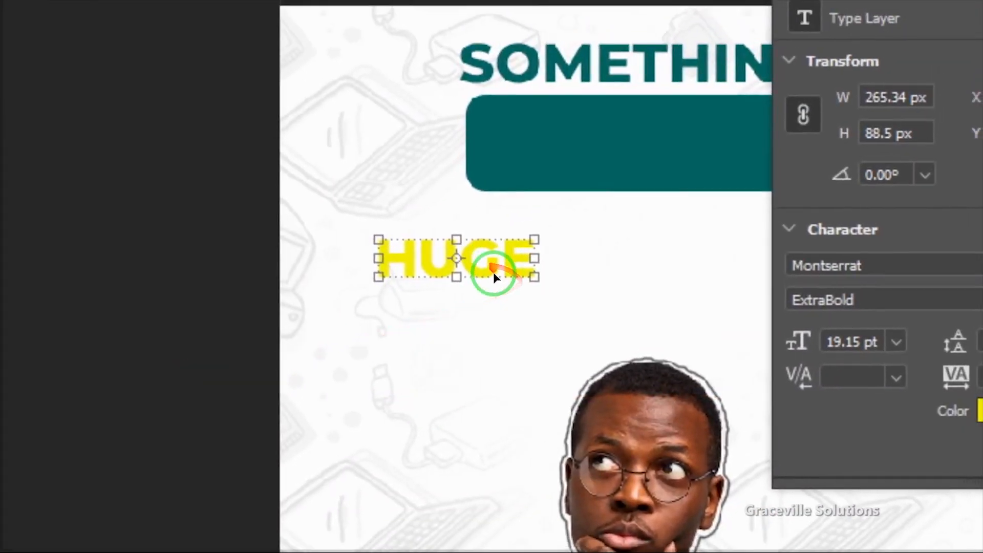
left_click_drag(400, 261, 464, 218)
left_click_drag(527, 249, 556, 242)
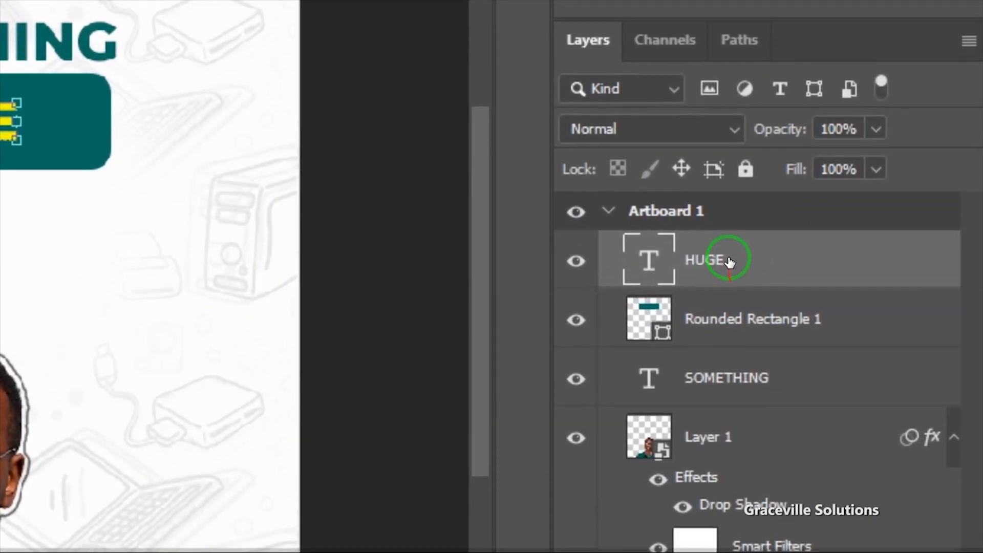
Give the HUGE text a drop shadow with the linear contour and 41% opacity
right_click(855, 275)
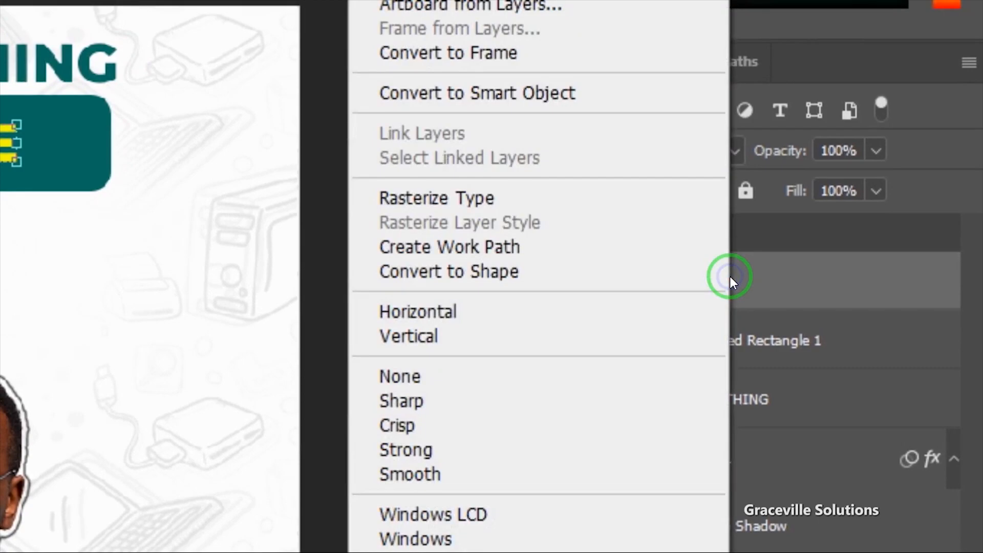
left_click(490, 42)
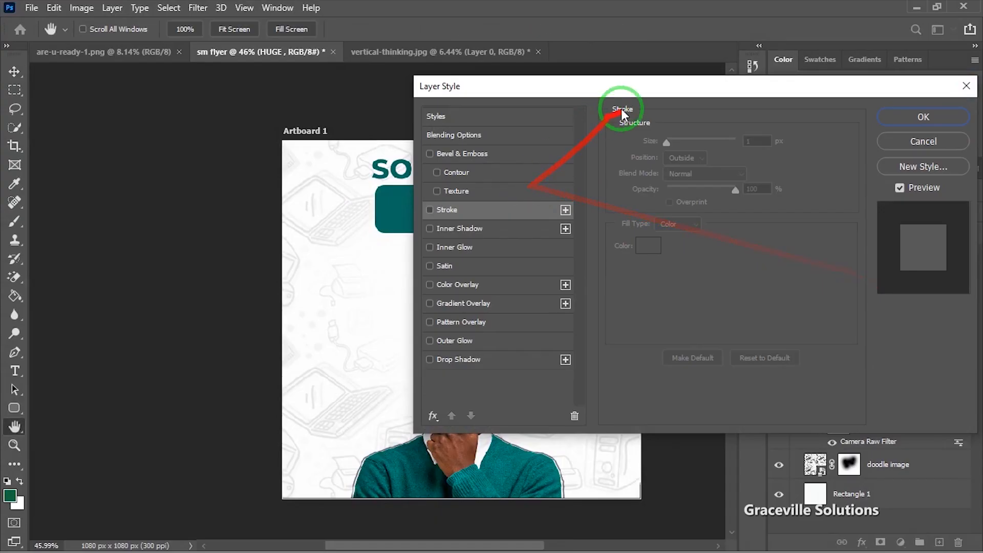
left_click_drag(678, 95, 879, 81)
left_click(671, 347)
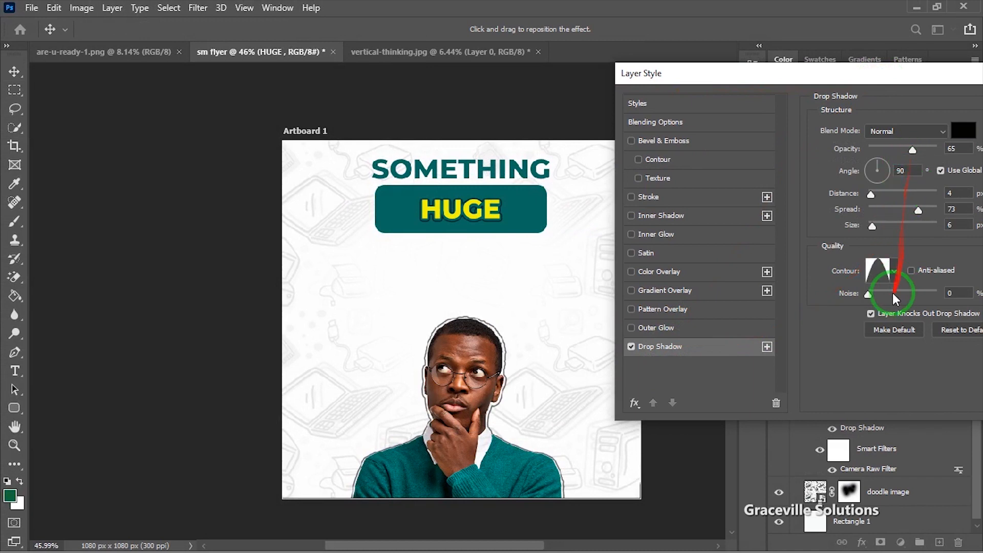
left_click(894, 273)
left_click(805, 303)
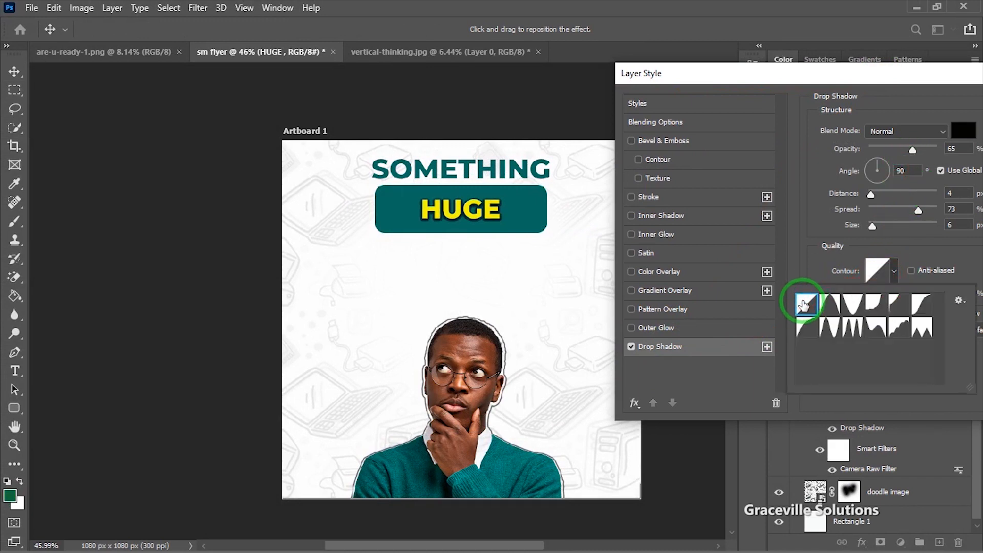
left_click_drag(914, 152, 898, 158)
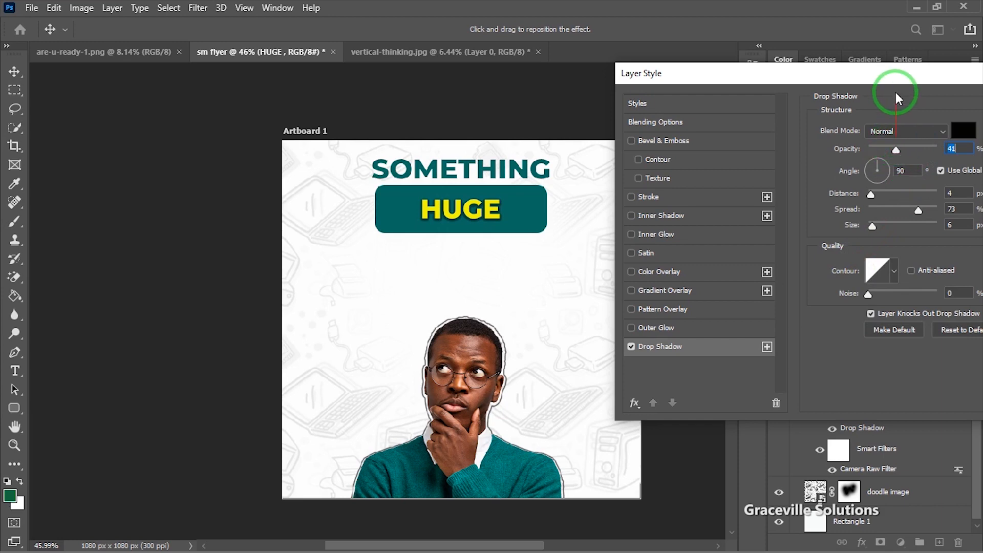
left_click_drag(895, 77, 670, 153)
left_click(856, 188)
Enlarge the HUGE text until it nearly fills the height of the rounded rectangle and centre it there
left_click(427, 197)
left_click_drag(419, 194, 392, 187)
mouse_move(516, 226)
left_mouse_down()
mouse_move(527, 220)
mouse_move(530, 230)
mouse_move(511, 218)
left_mouse_up()
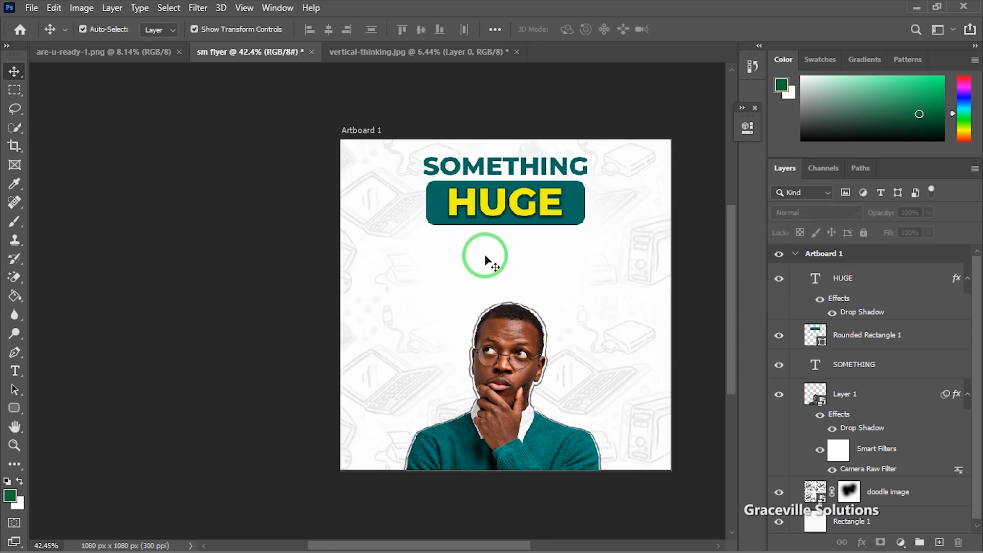
Switch to Notepad and copy the line IS COMING!
key("super")
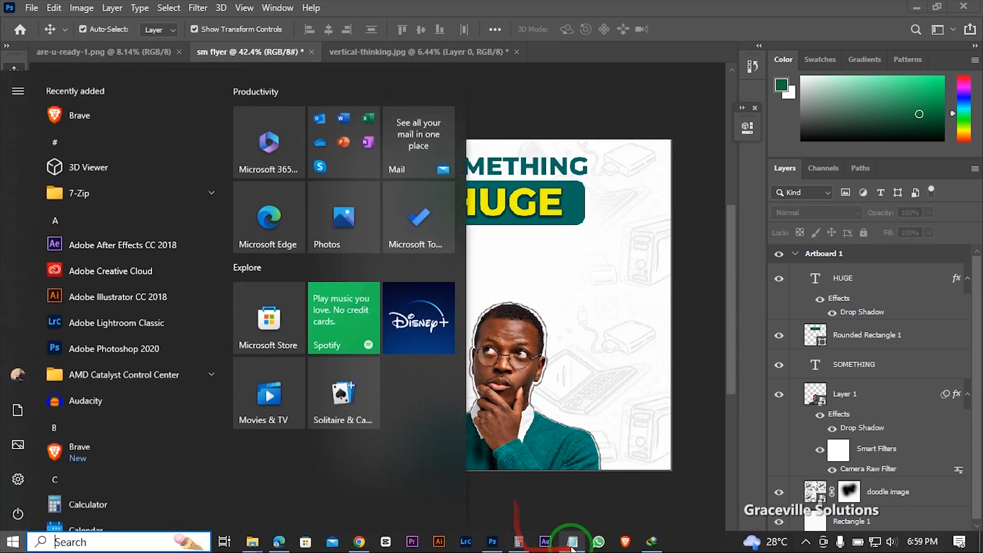
left_click(570, 536)
left_click_drag(658, 216, 589, 216)
right_click(593, 214)
left_click(635, 261)
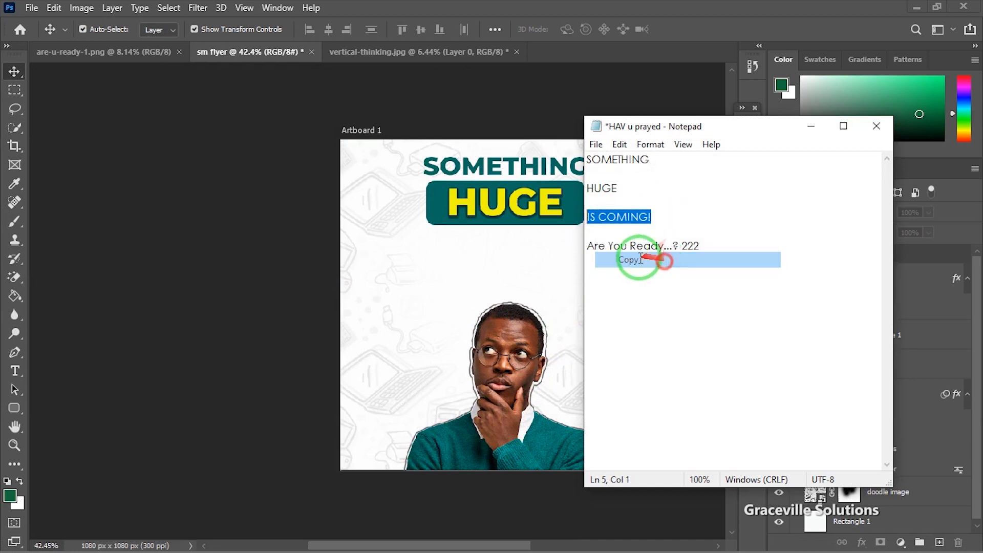
Back in Photoshop, add IS COMING! as a text layer in the empty area below the rounded rectangle
left_click(438, 253)
key("t")
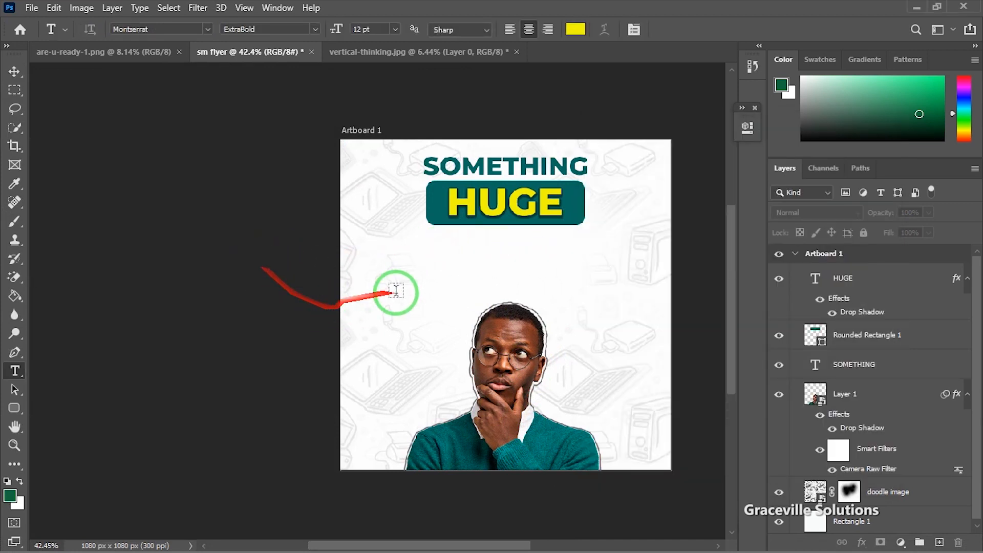
left_click(432, 256)
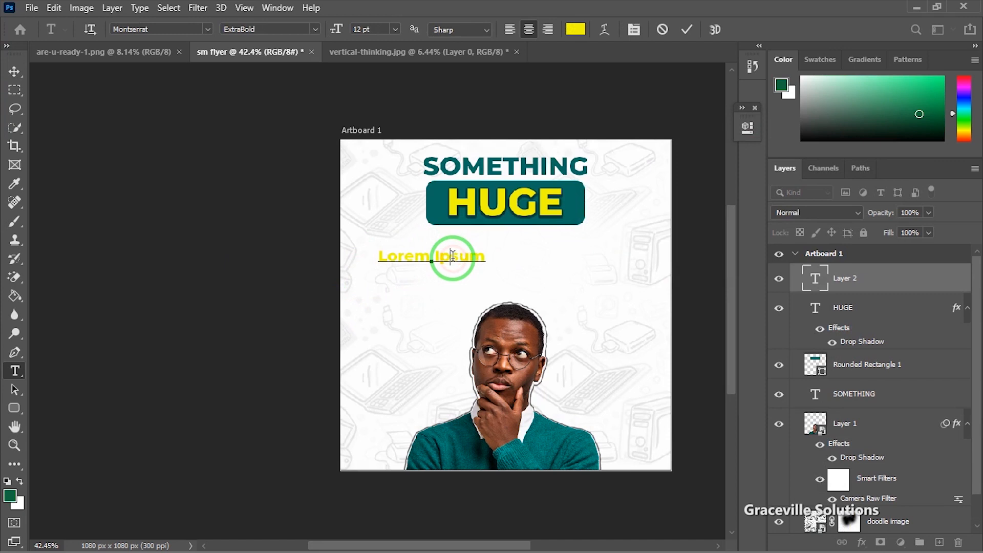
key("ctrl+a")
key("ctrl+v")
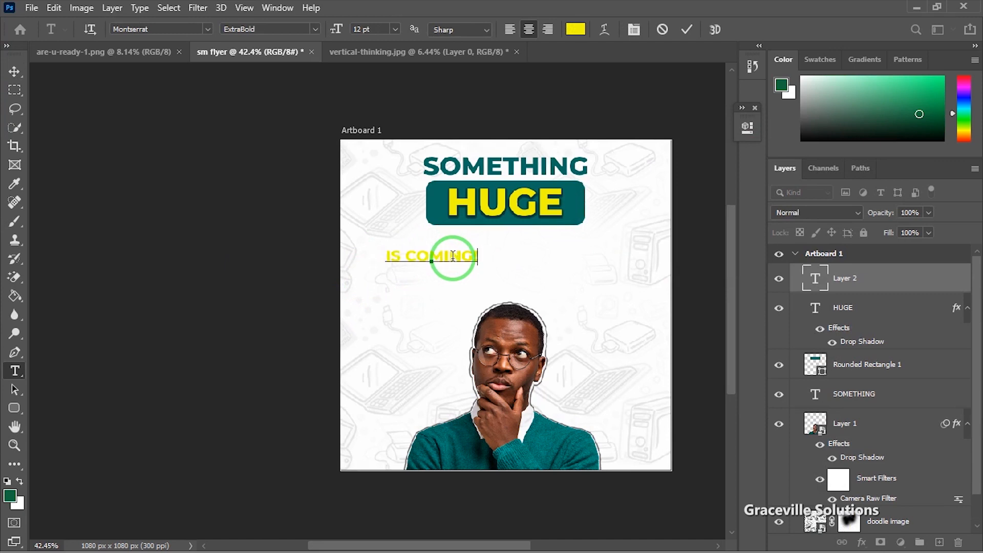
key("ctrl+a")
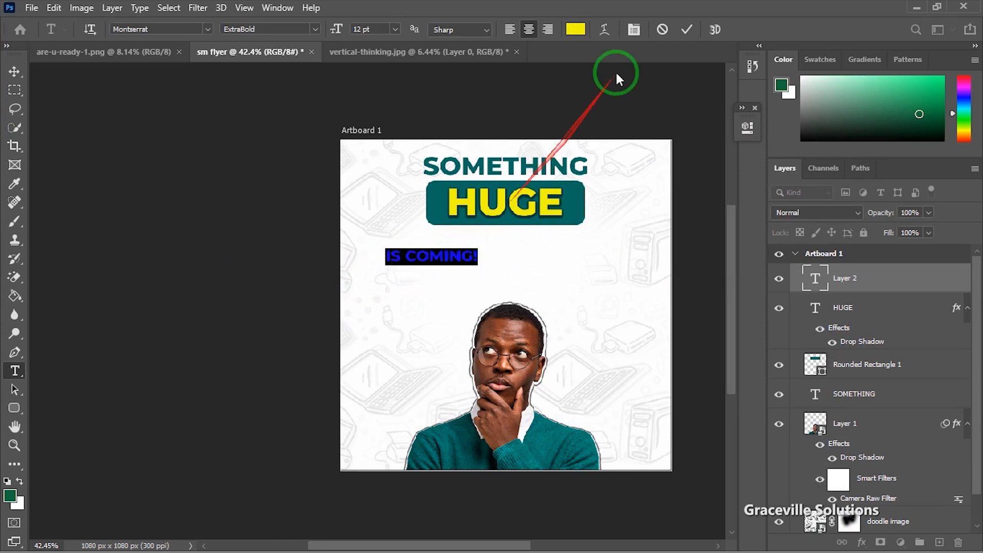
left_click(686, 30)
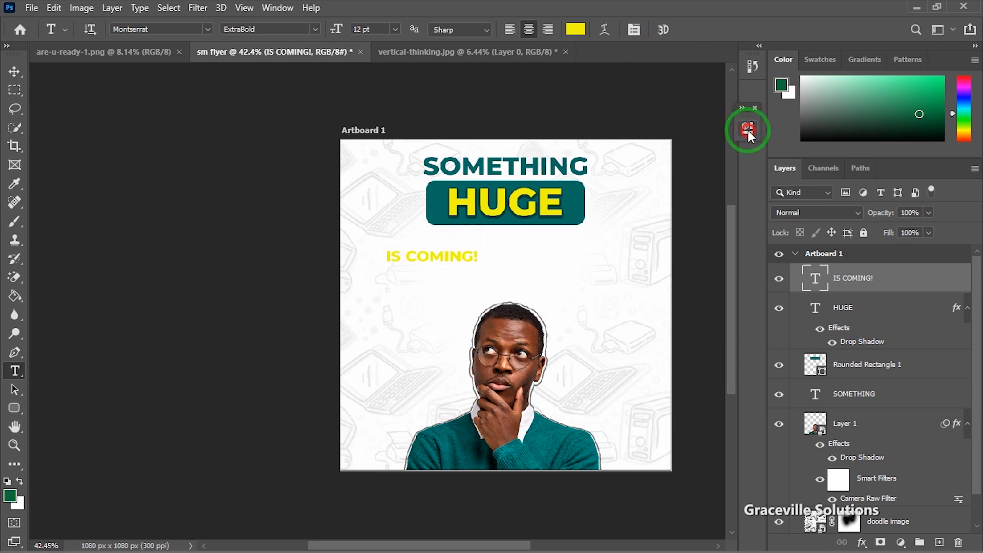
Set the IS COMING! text colour to dark teal 065048, starting from the rounded rectangle's colour
left_click(748, 127)
left_click(649, 343)
left_click(441, 202)
left_click(771, 330)
left_click(929, 202)
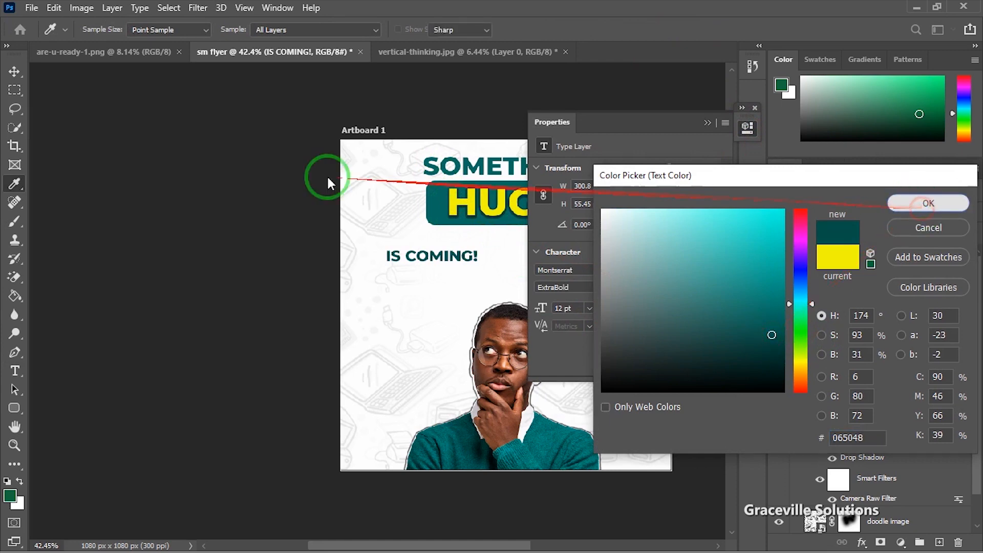
Scale the IS COMING! text to about 170% and place it directly beneath the rounded rectangle
left_click(15, 71)
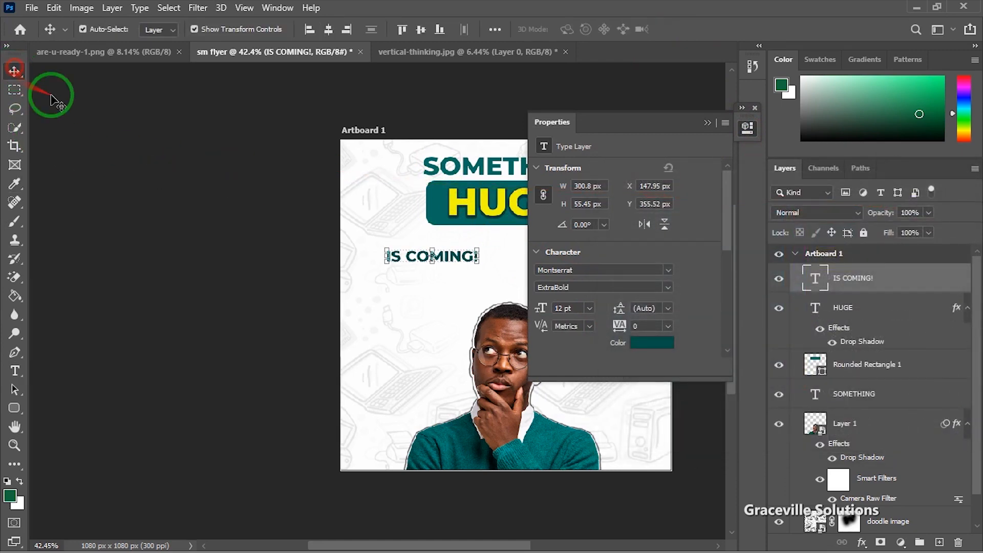
left_click(707, 123)
left_click_drag(479, 241, 555, 254)
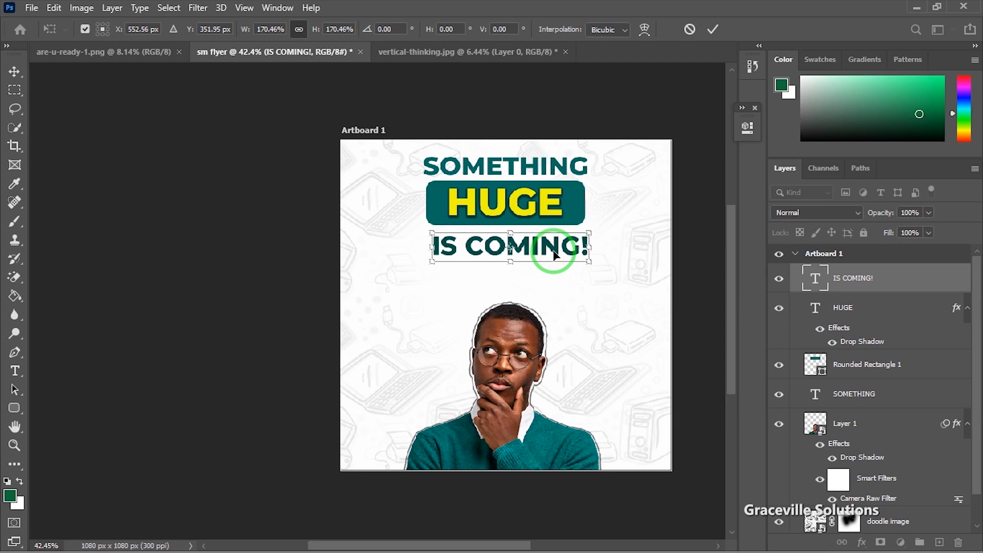
key("Return")
Switch to Notepad and copy the phrase Are You Ready...? without the trailing 222
key("super")
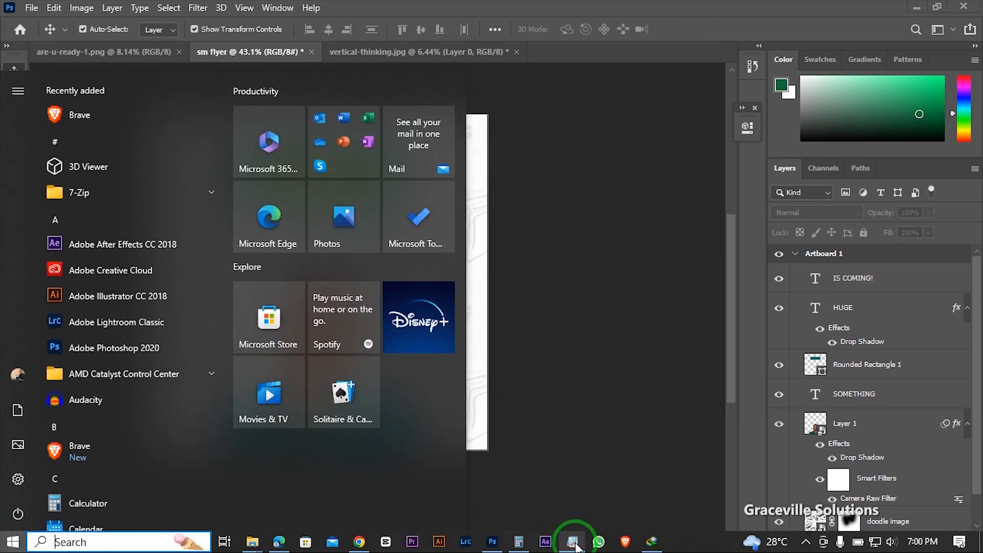
left_click(574, 543)
left_click_drag(589, 249, 670, 246)
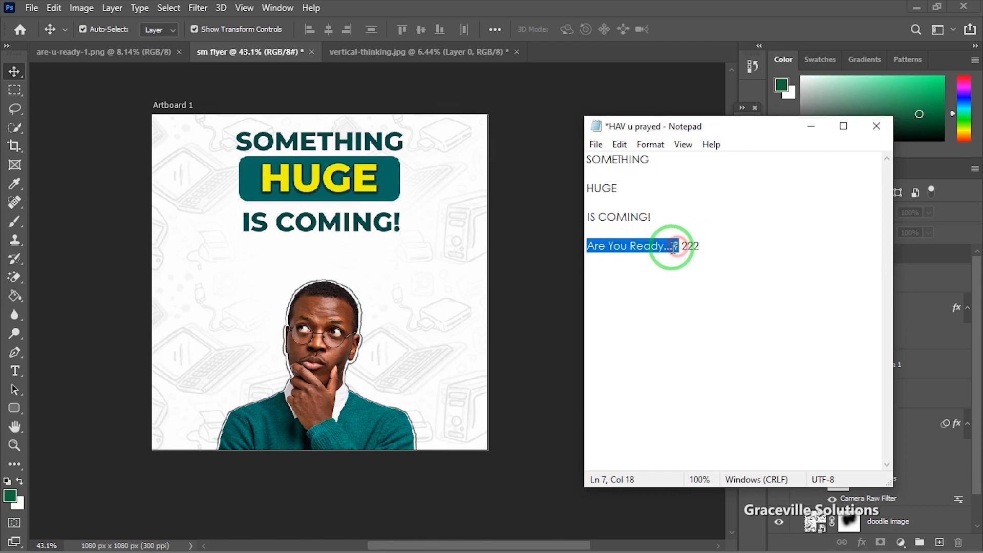
right_click(674, 248)
left_click(707, 294)
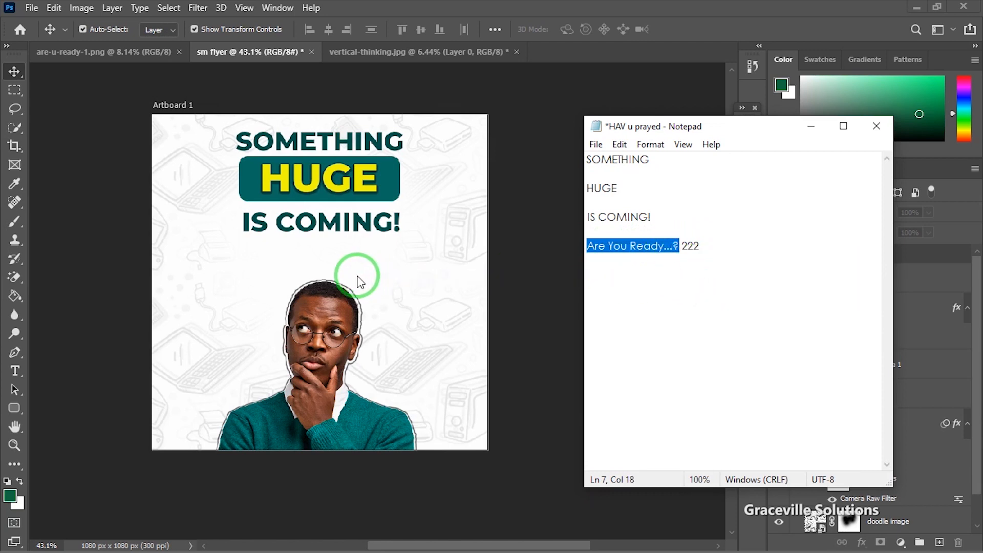
Back in Photoshop, add Are You Ready...? as text below IS COMING! and shift it horizontally toward the headline's centre
left_click(361, 282)
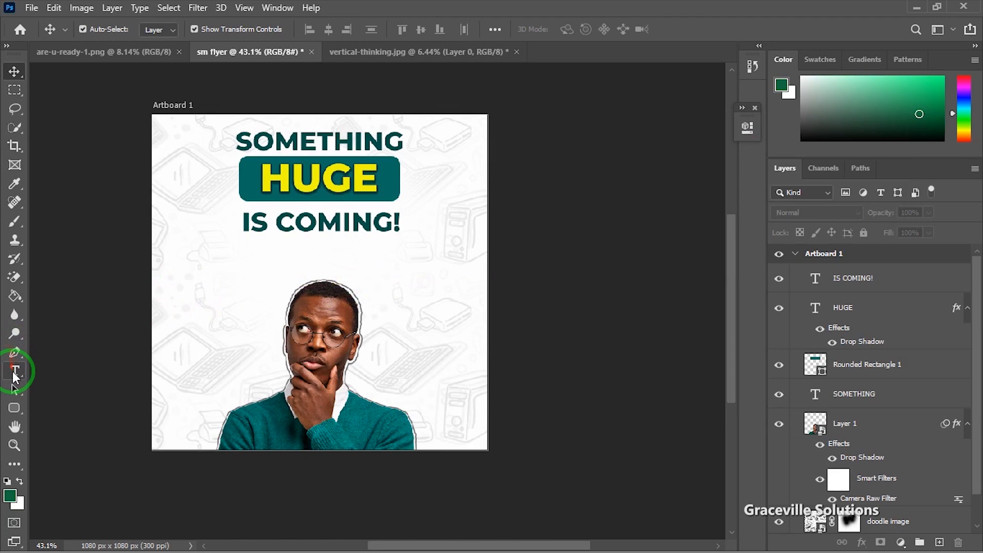
left_click(14, 373)
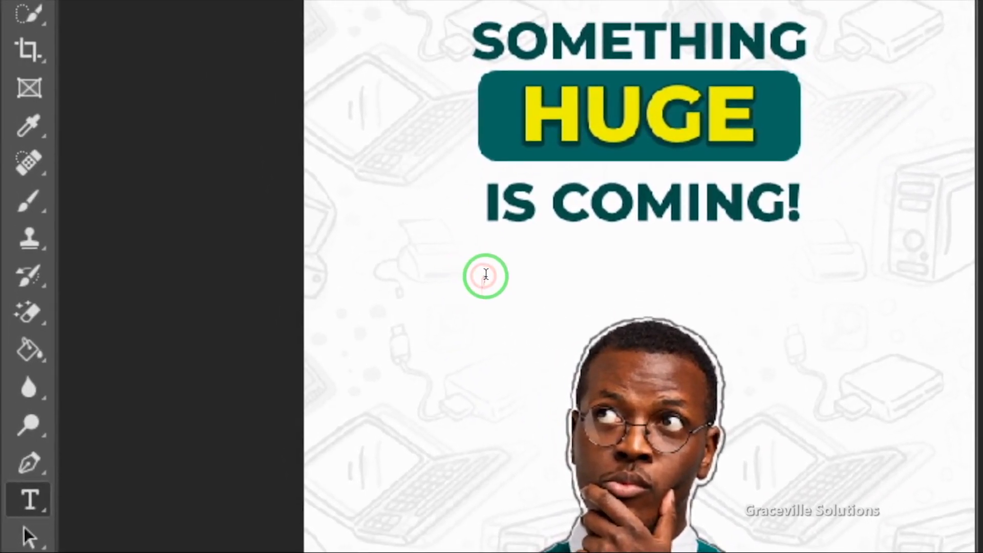
left_click(486, 275)
key("ctrl+v")
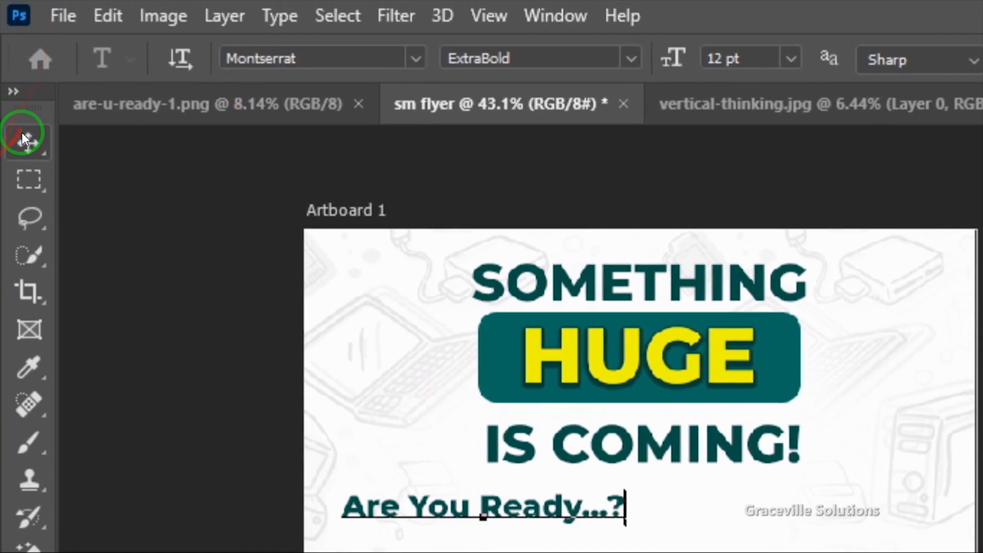
left_click(23, 137)
left_click_drag(537, 336, 684, 338)
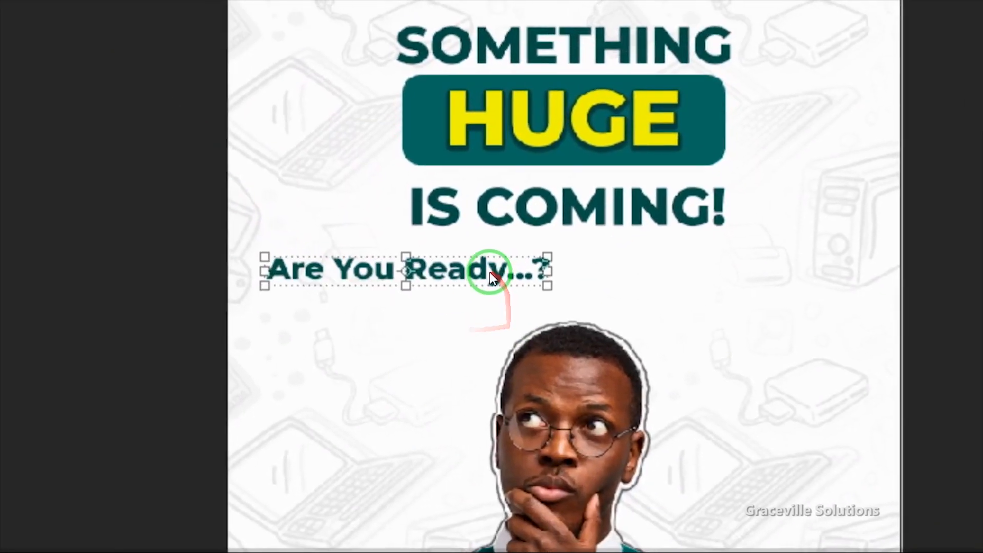
Change the font of the Are You Ready...? text to Arkipelago
left_click_drag(491, 279, 491, 278)
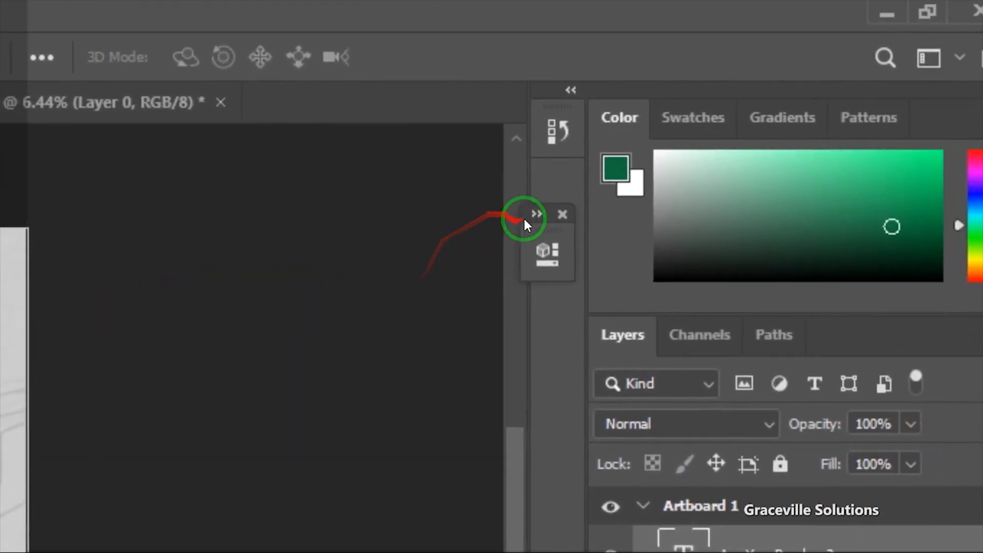
left_click(500, 219)
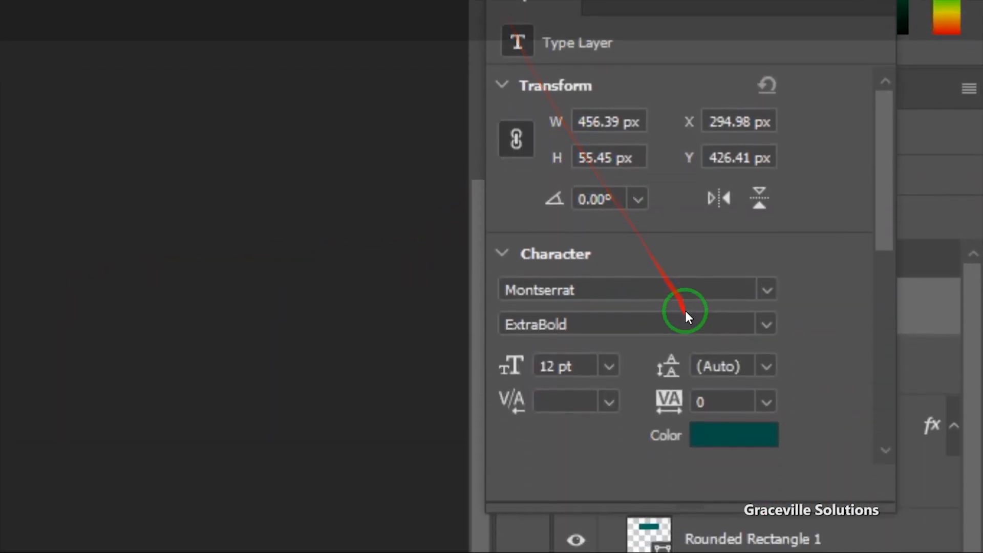
left_click(753, 541)
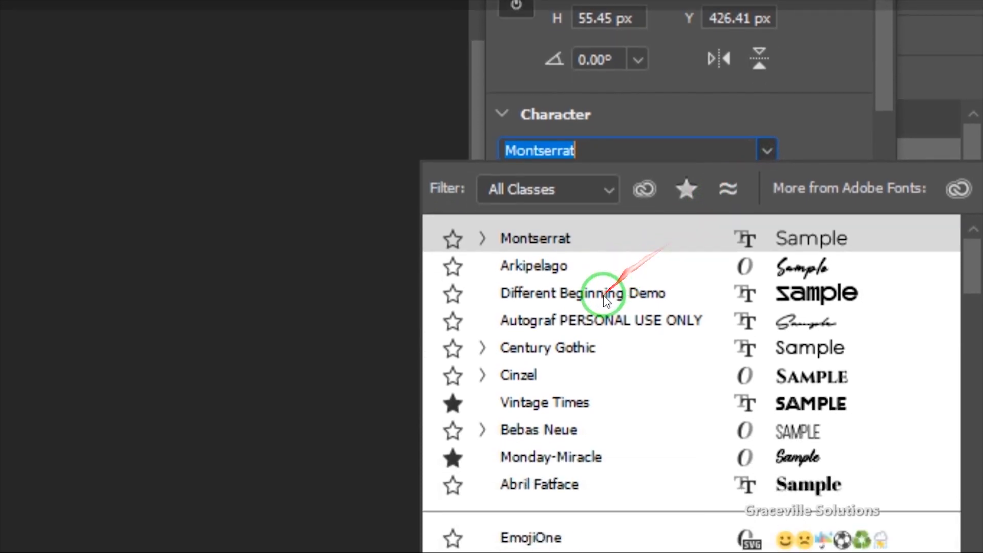
left_click(548, 393)
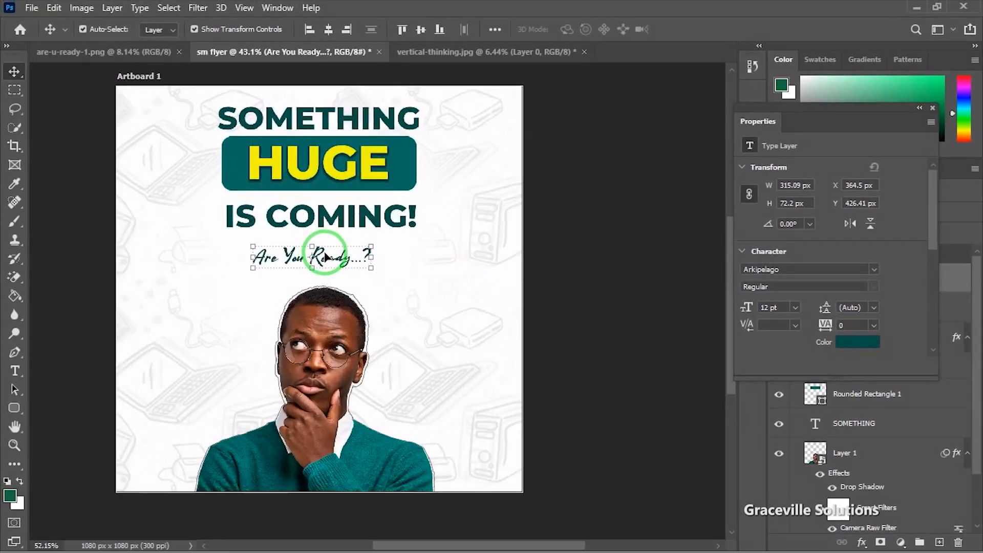
Set the Are You Ready...? text colour to dark grey-green 314543
left_click(858, 346)
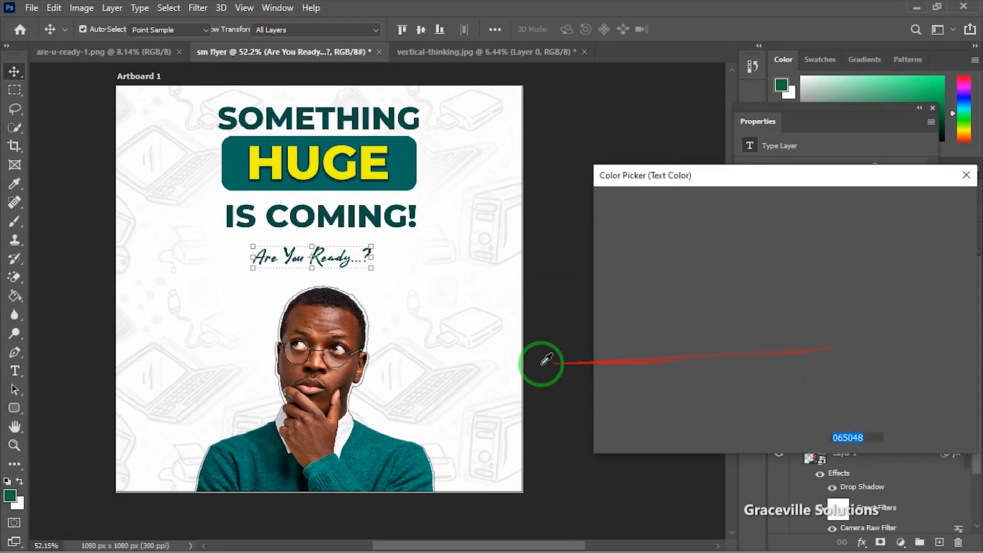
left_click(632, 381)
left_click_drag(651, 370, 653, 344)
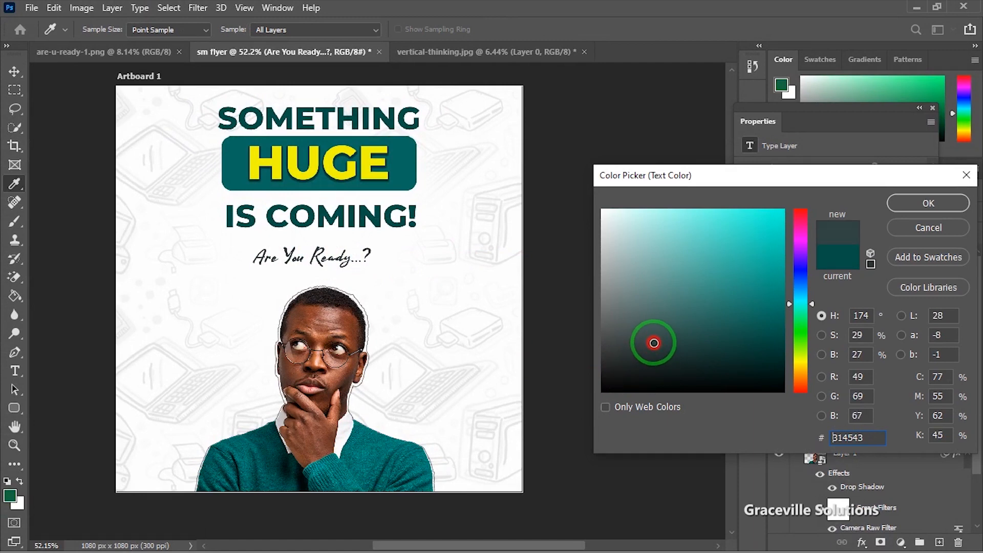
left_click(927, 203)
Scale the Are You Ready...? text to about 95% and centre it horizontally beneath IS COMING!
key("v")
left_click_drag(370, 248, 350, 260)
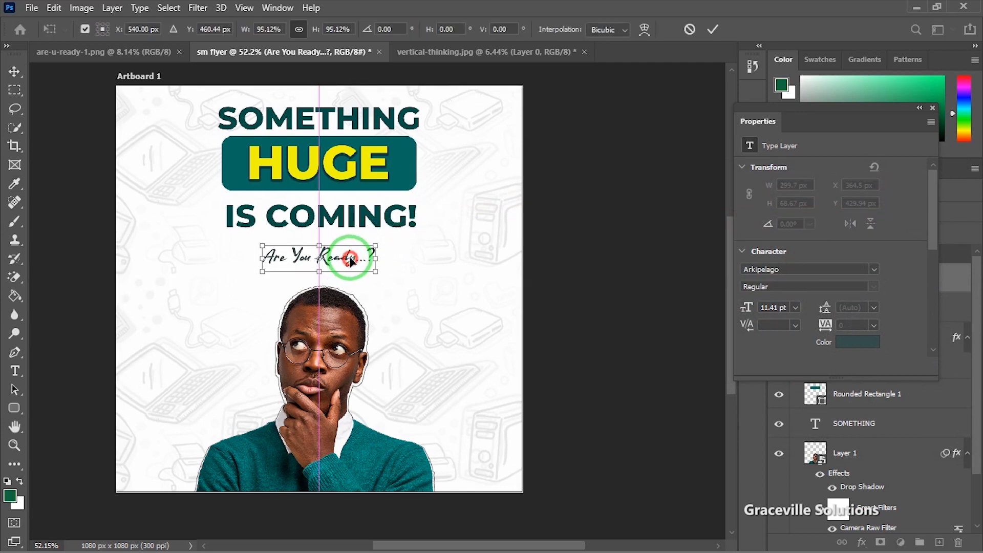
left_click(713, 29)
scroll(368, 218, "up", 1)
scroll(368, 218, "down", 2)
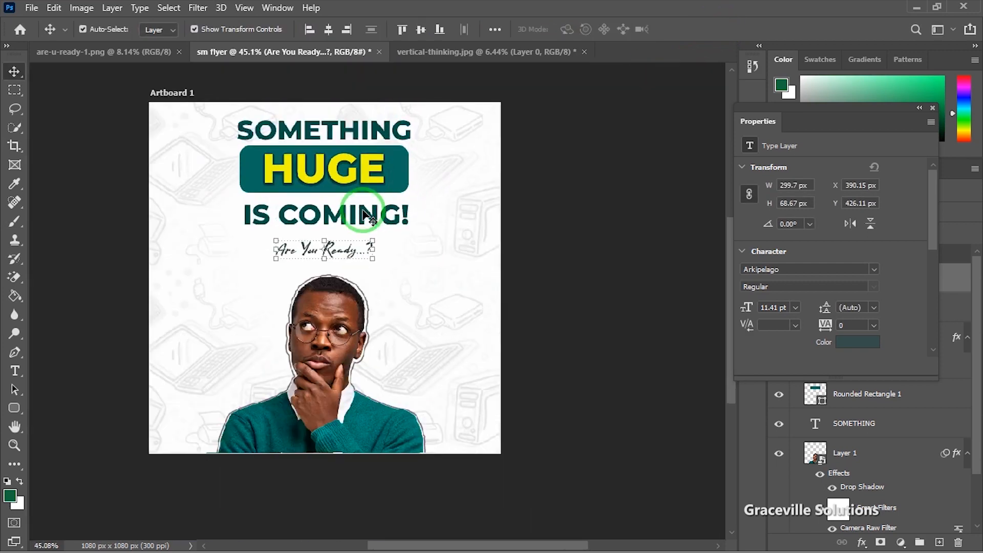
scroll(362, 303, "up", 1)
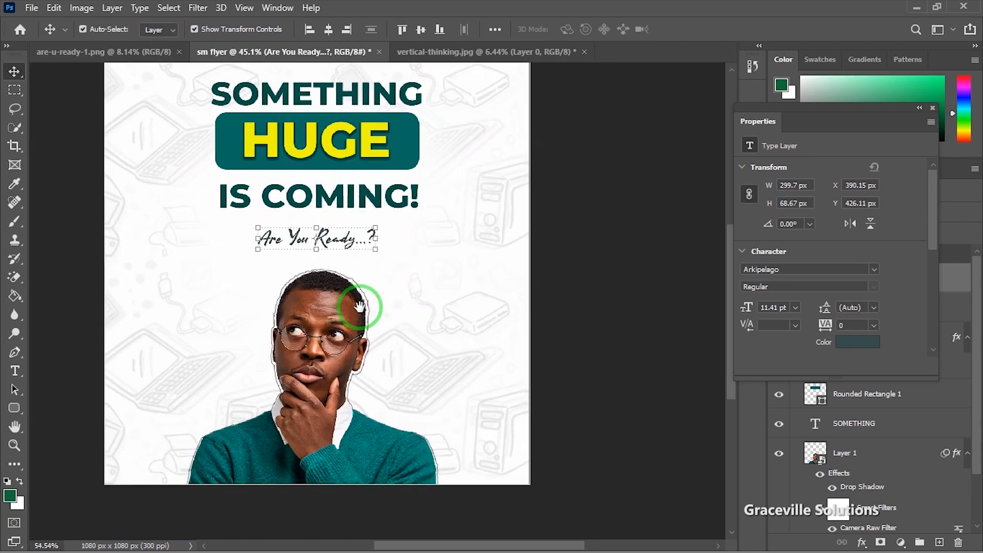
left_click_drag(362, 302, 461, 333)
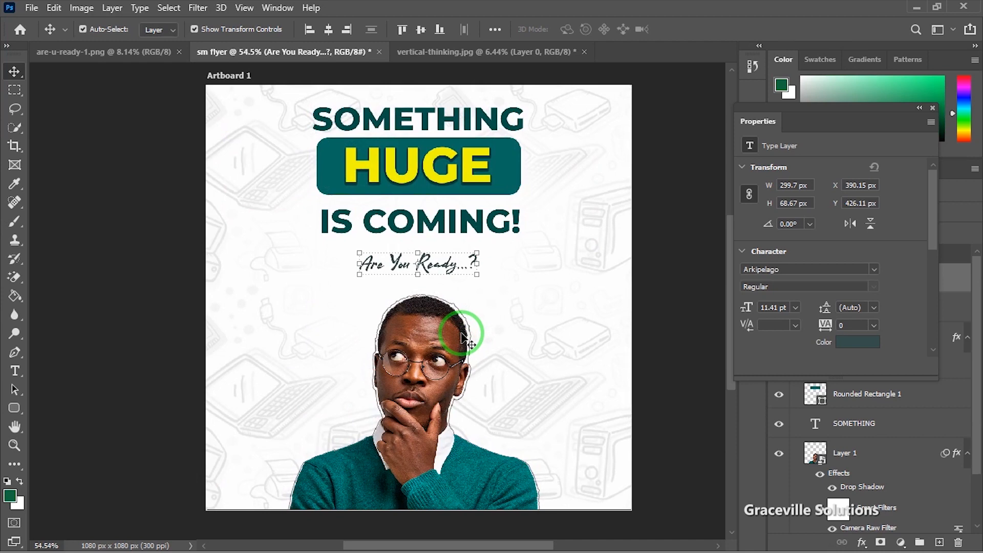
scroll(460, 333, "up", 2)
scroll(461, 332, "down", 3)
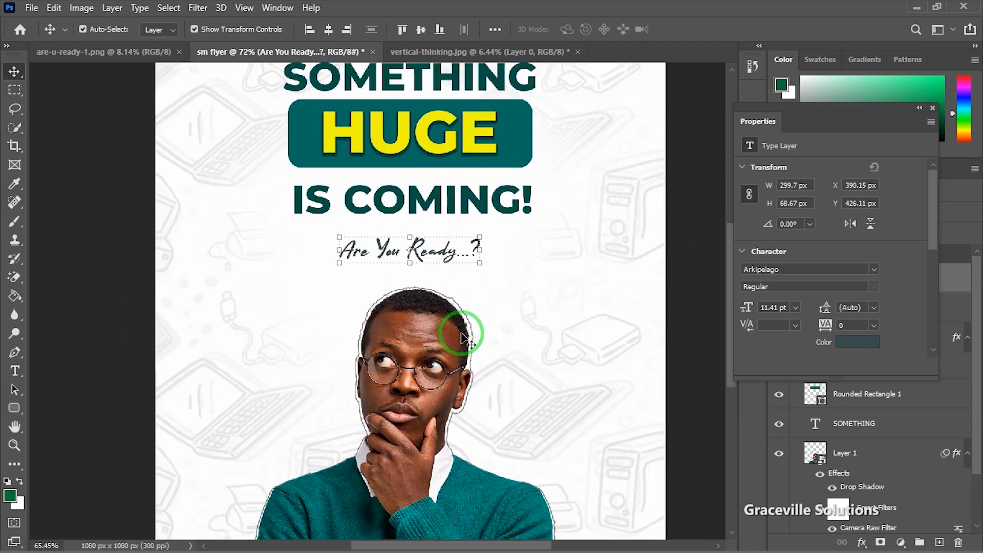
Open the layer style settings of the rounded rectangle behind HUGE and enable Bevel & Emboss
left_click(515, 177)
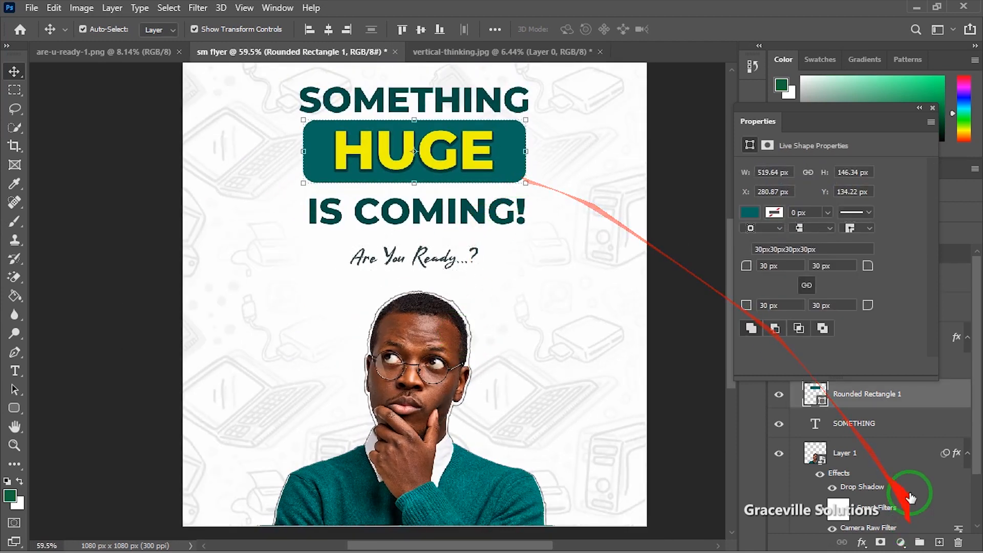
left_click(919, 109)
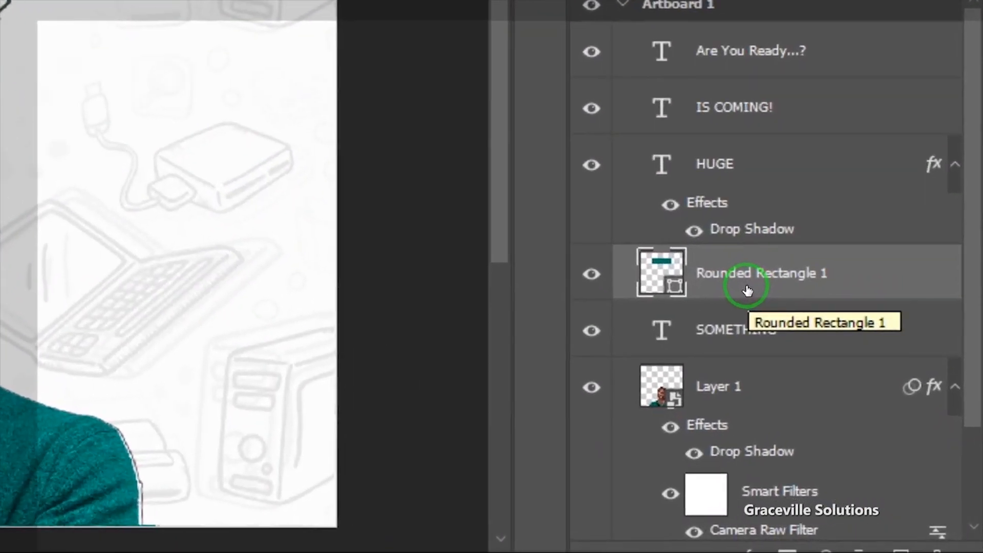
right_click(862, 404)
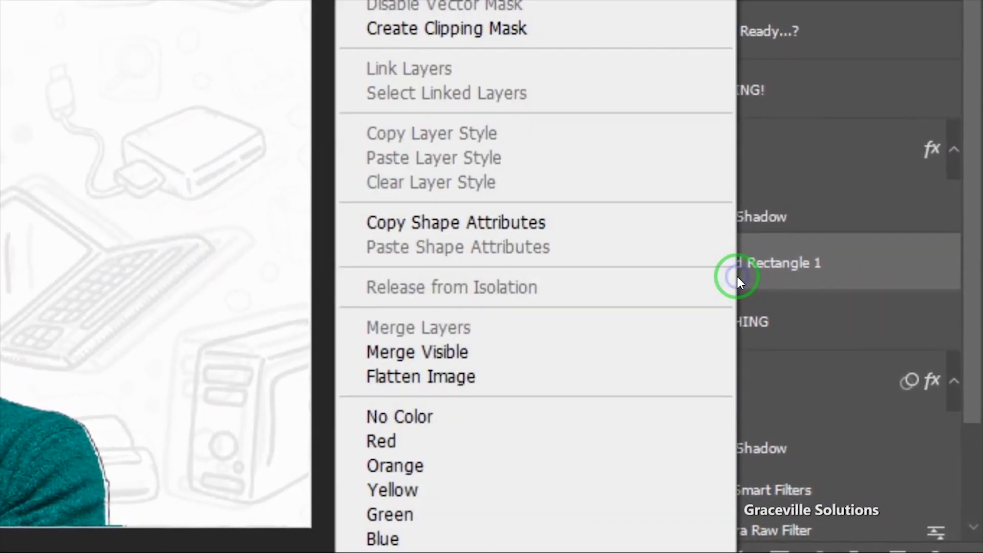
left_click(506, 39)
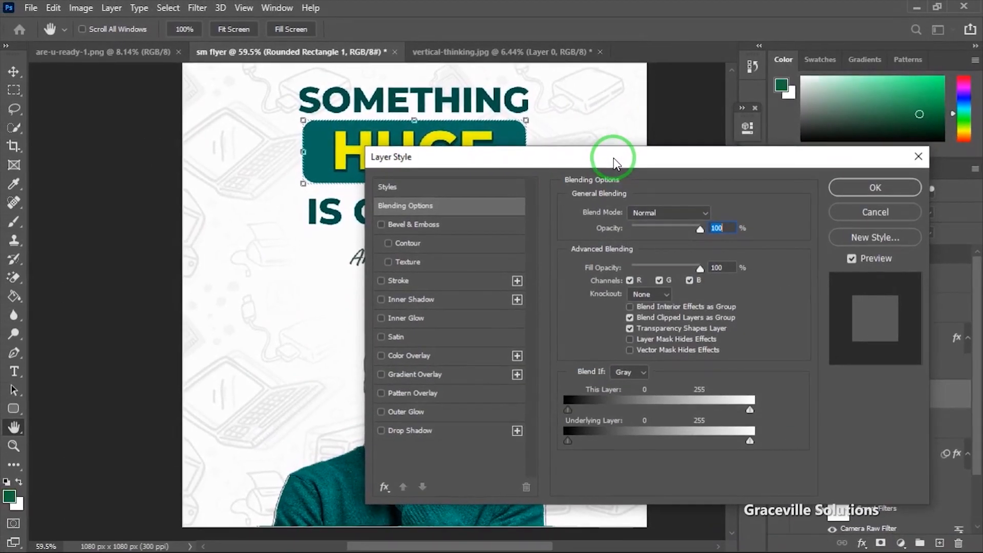
left_click_drag(613, 158, 929, 77)
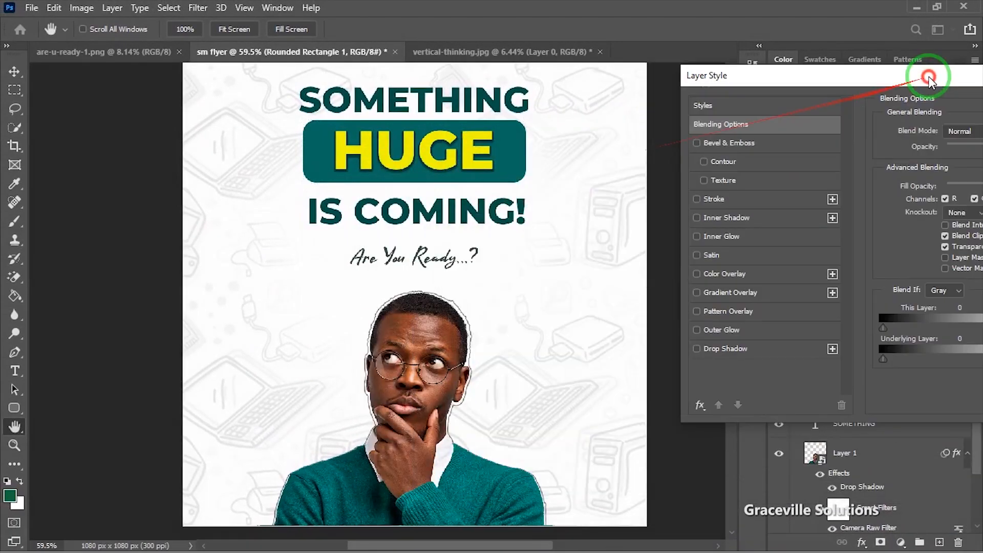
left_click(696, 143)
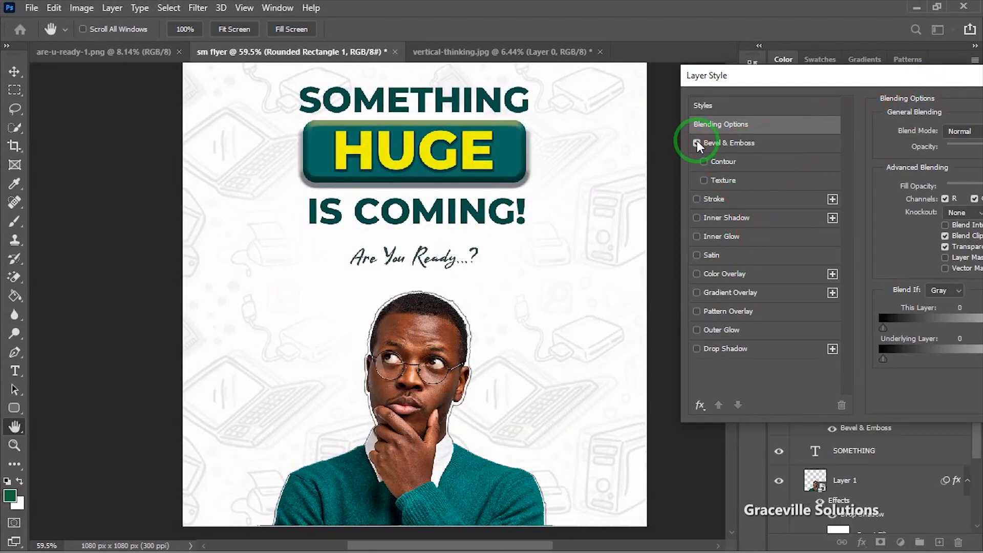
Set the rounded rectangle's Bevel & Emboss to 63% depth, 32 px size and 3 px soften
left_click(773, 149)
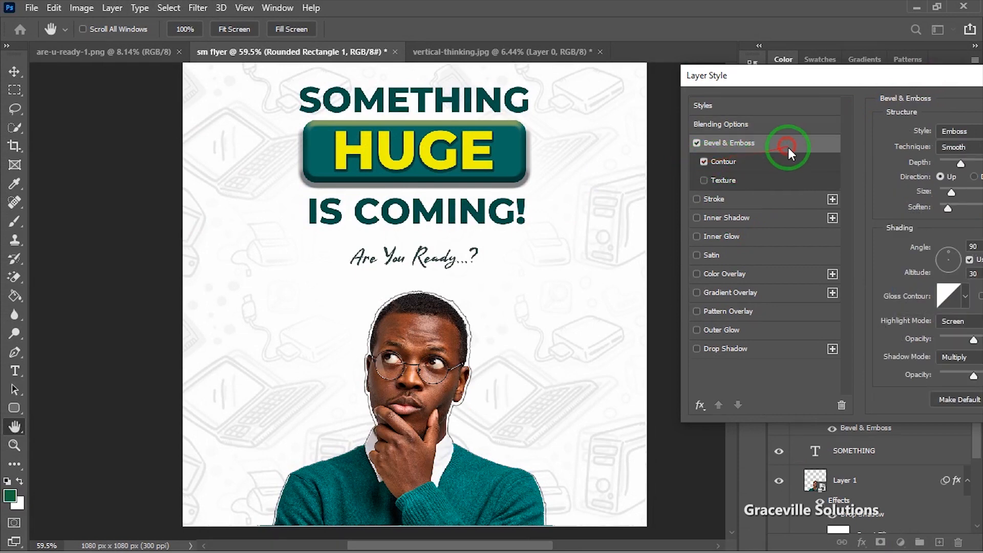
left_click_drag(970, 80, 822, 185)
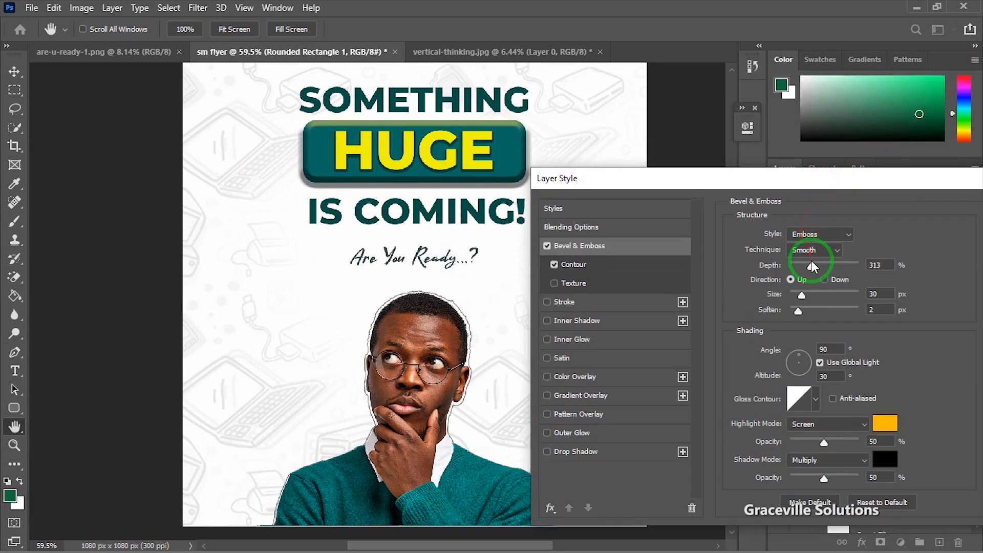
mouse_move(811, 266)
left_mouse_down()
mouse_move(791, 267)
mouse_move(802, 313)
left_mouse_up()
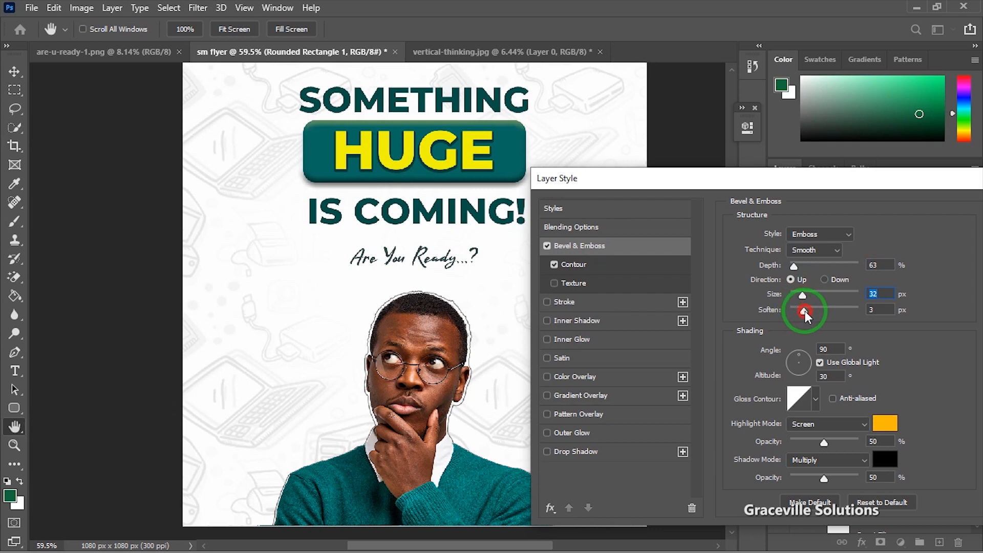
Try the Inner Bevel and Outer Bevel styles on the rounded rectangle's bevel and return to Emboss
left_click(847, 236)
left_click(847, 236)
left_click(848, 237)
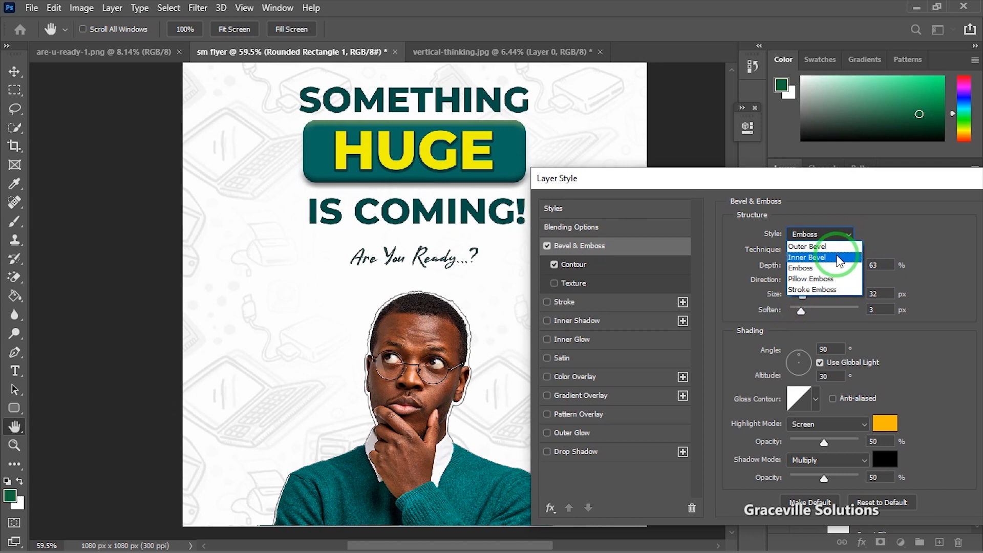
left_click(835, 249)
left_click(847, 238)
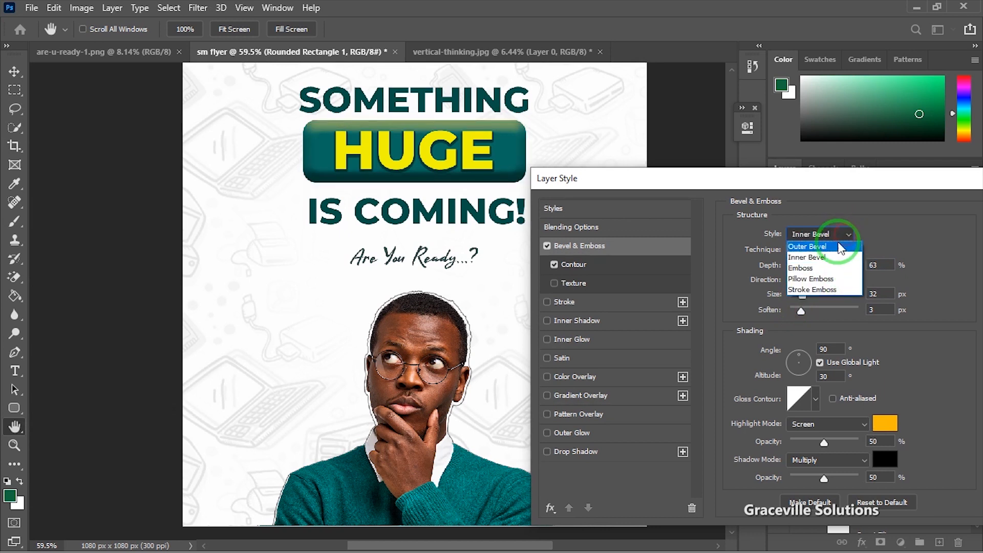
left_click(836, 262)
left_click(842, 237)
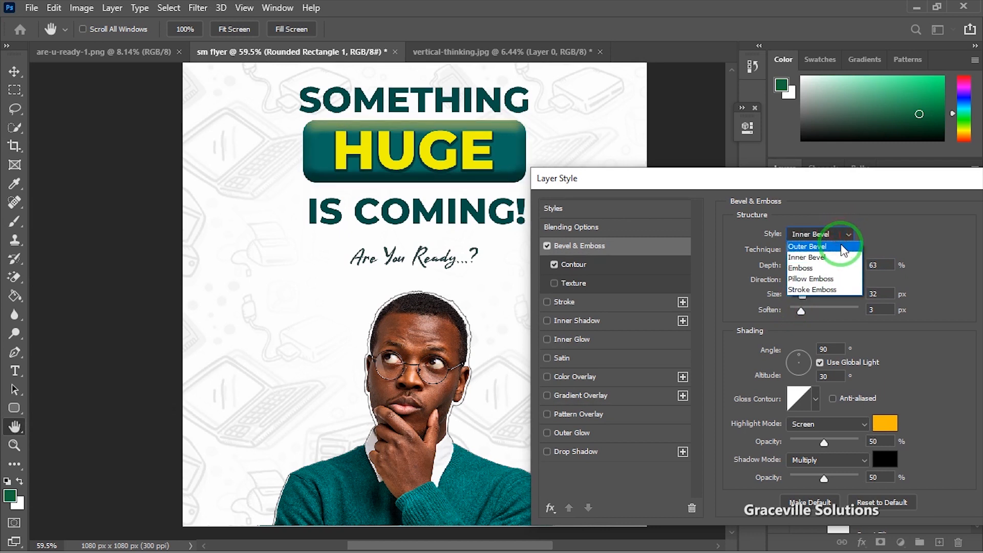
left_click(840, 246)
left_click(844, 236)
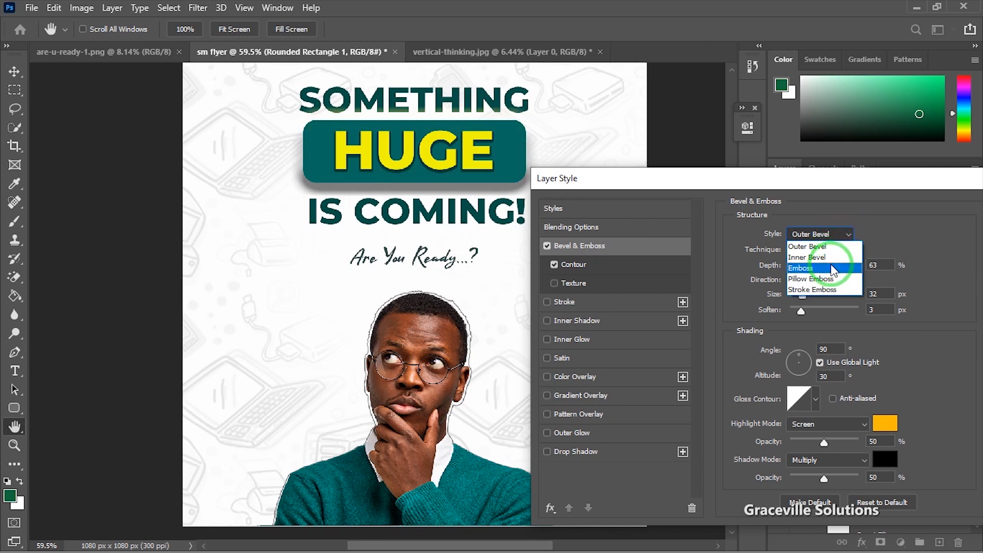
left_click(834, 267)
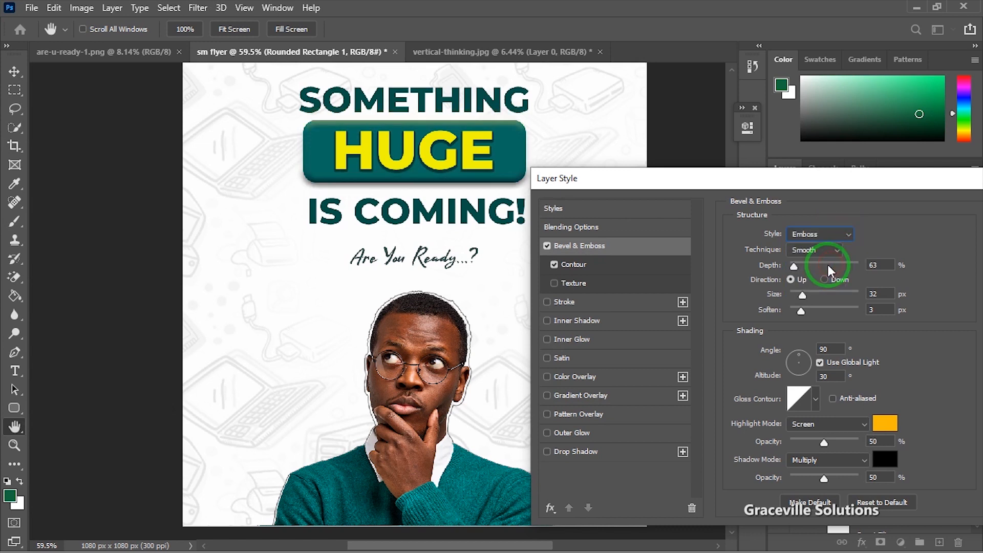
Try a 2 px outside stroke in green 117722 on the rounded rectangle and turn it off again
left_click(609, 301)
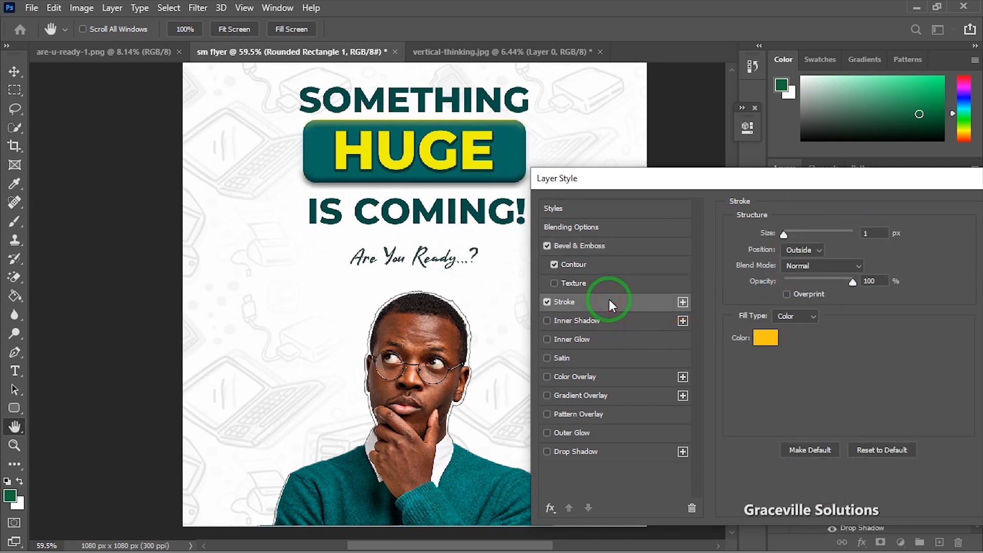
left_click(765, 338)
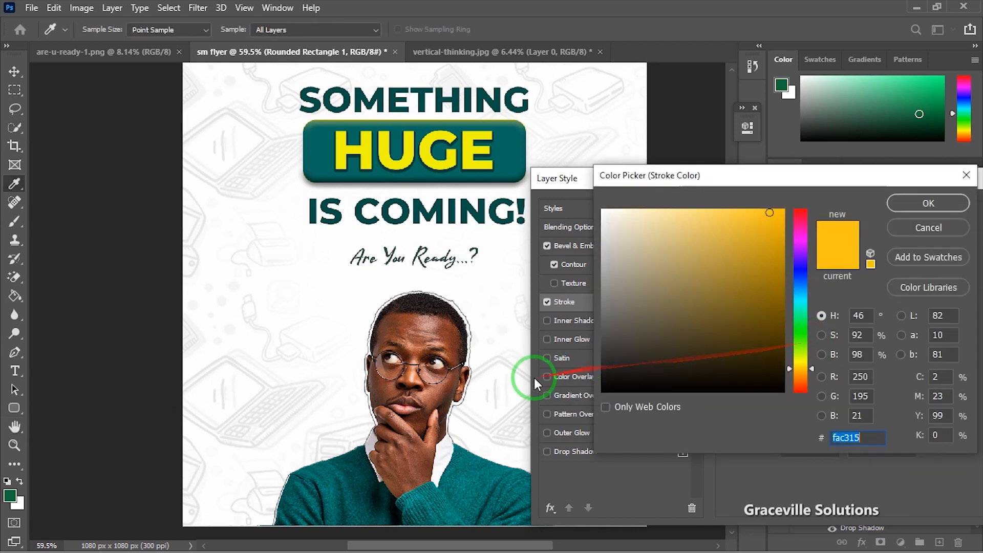
left_click(481, 464)
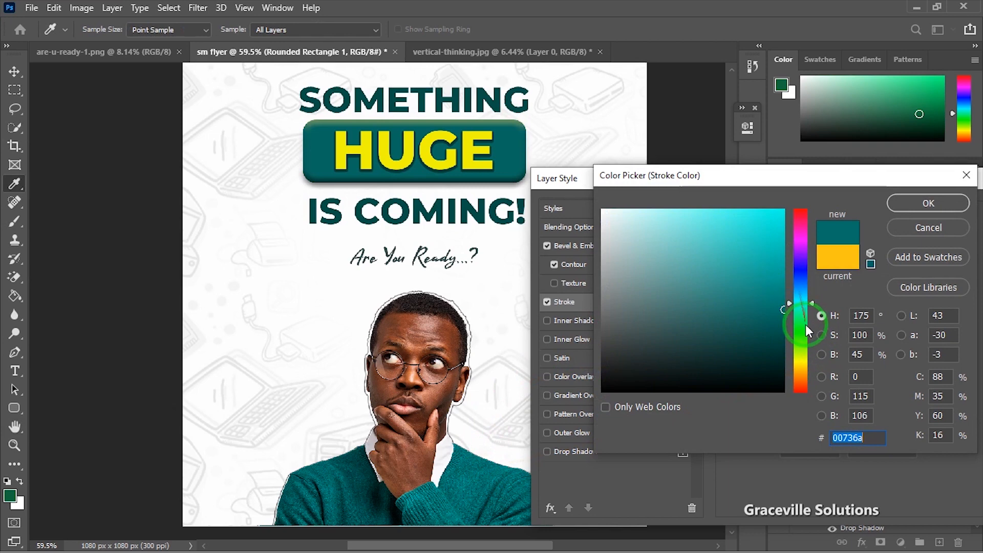
left_click(806, 326)
left_click(766, 278)
left_click(758, 308)
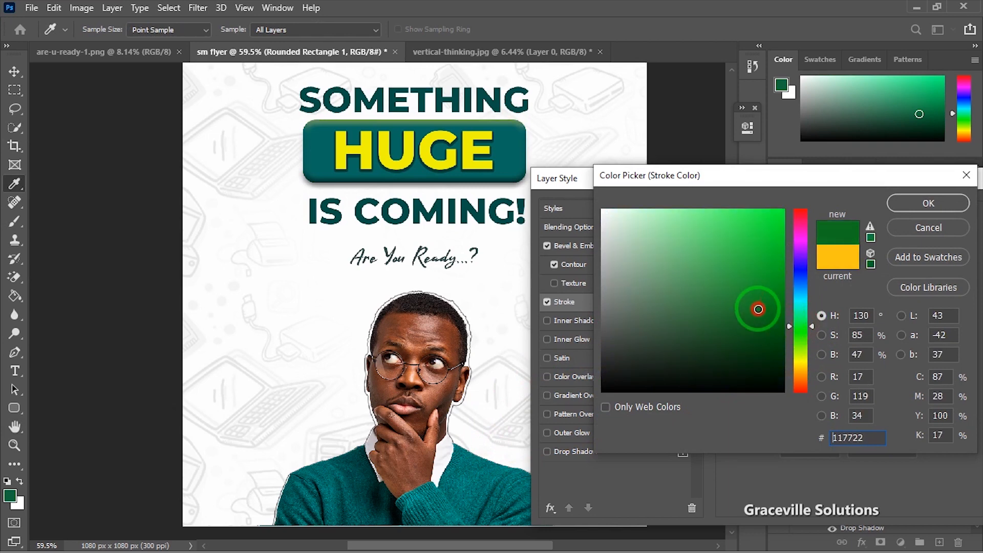
left_click(927, 206)
left_click_drag(784, 234, 786, 236)
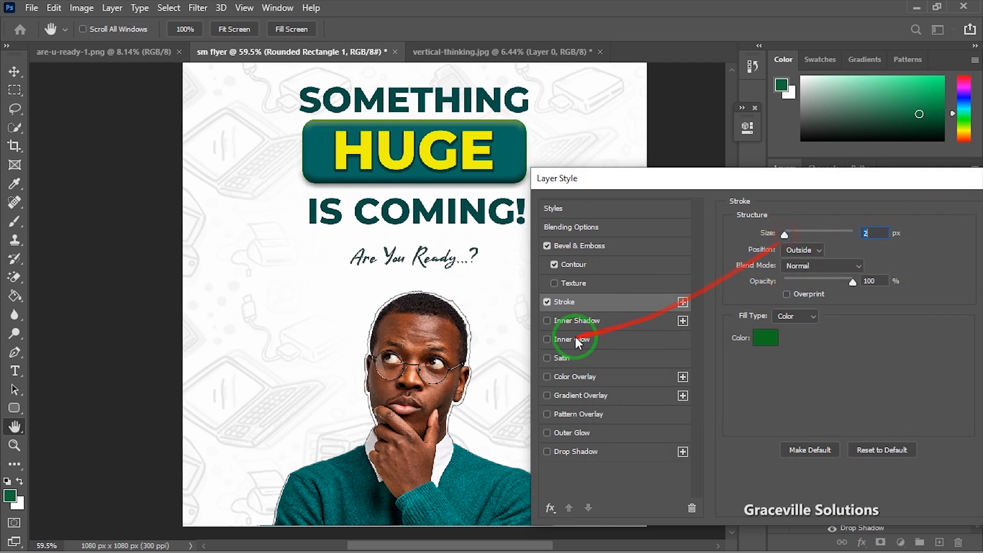
left_click(547, 301)
left_click(576, 264)
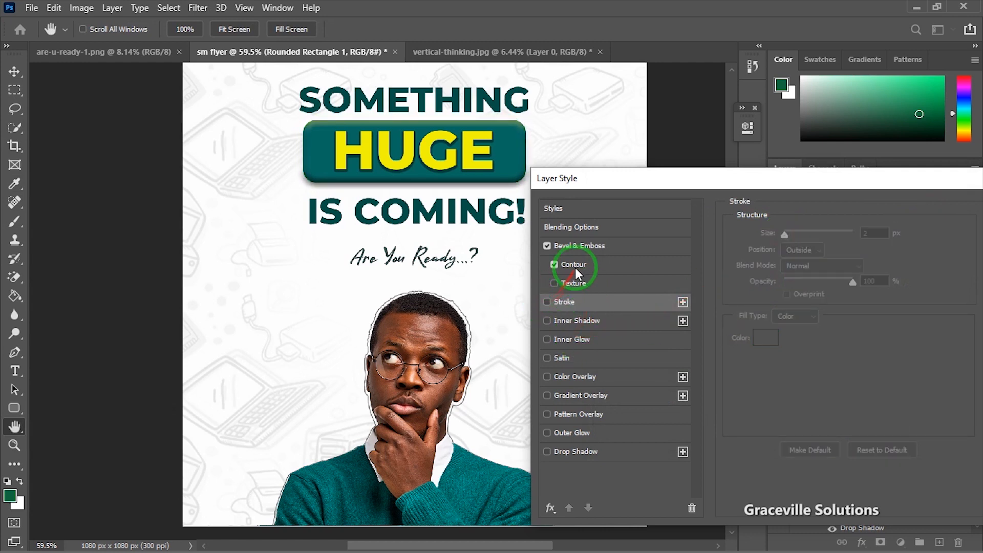
Add a drop shadow with 49% spread to the rounded rectangle and apply the layer style
left_click(547, 451)
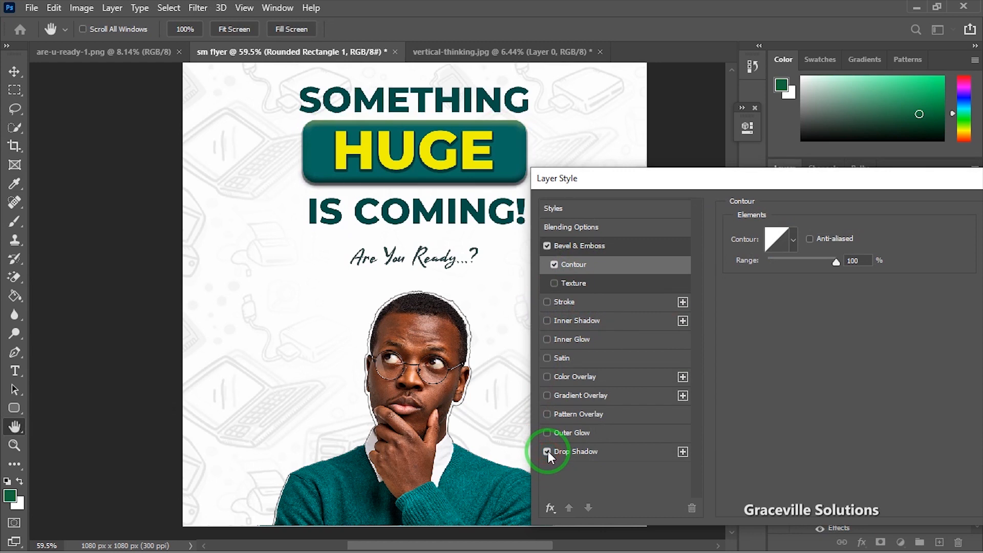
left_click(584, 456)
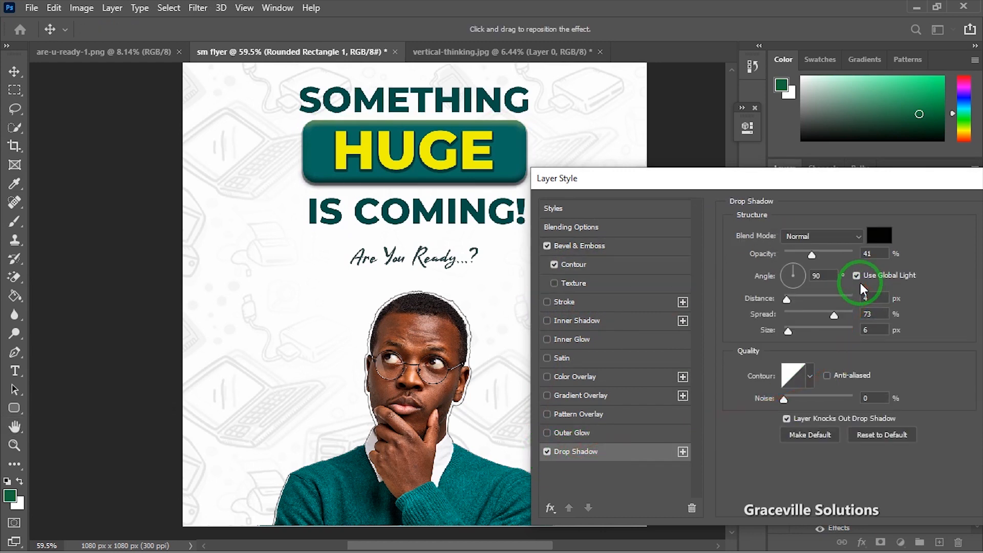
left_click_drag(795, 316, 818, 318)
left_click_drag(847, 182, 628, 195)
left_click(803, 221)
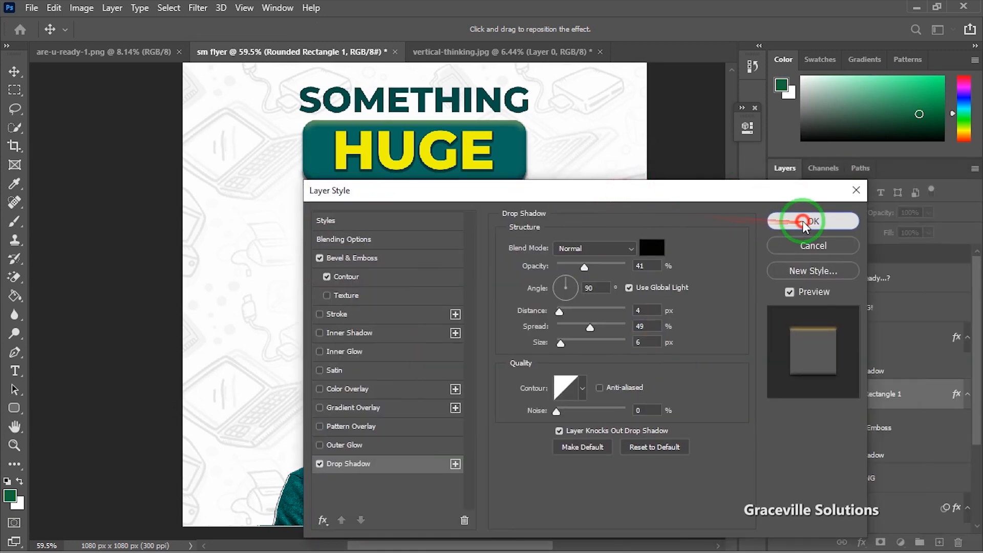
scroll(446, 249, "down", 5)
scroll(445, 250, "up", 5)
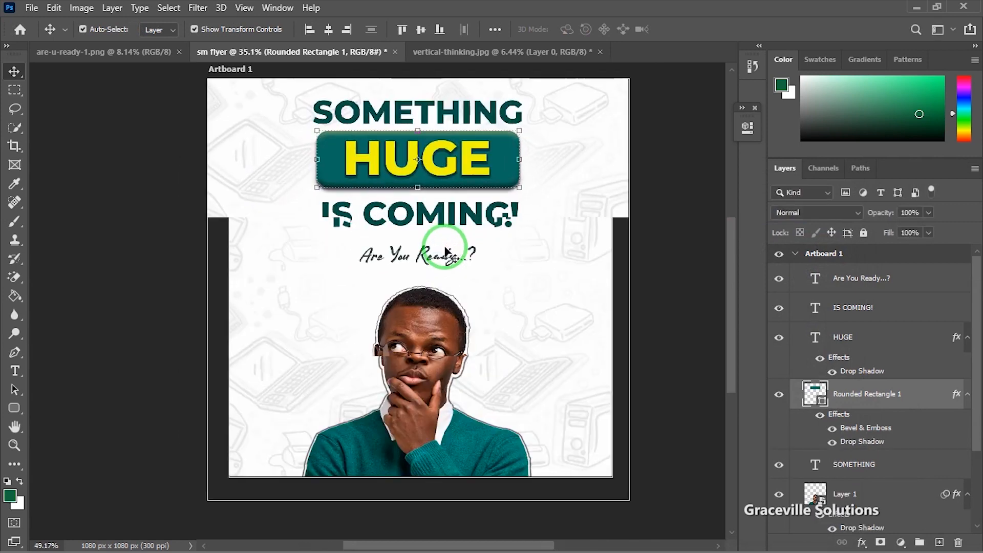
Review the whole flyer composition, checking the headline text, the beveled HUGE badge and the outlined man both close up and at full size
scroll(446, 250, "up", 1)
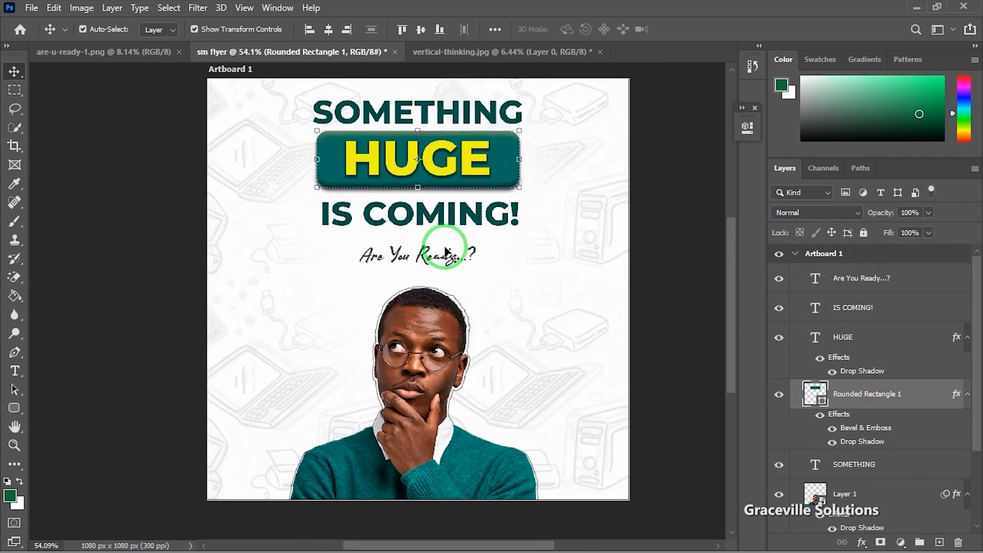
scroll(444, 248, "down", 5)
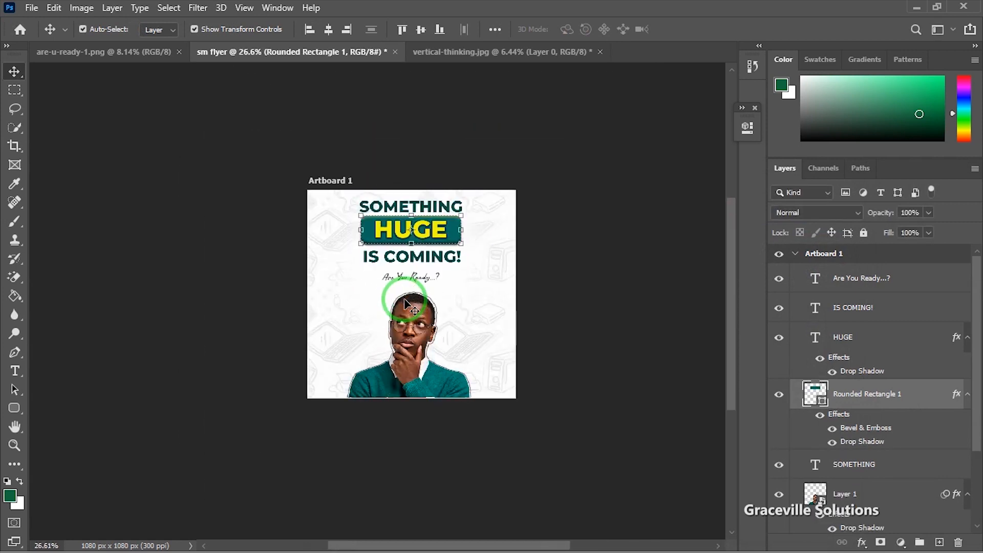
scroll(405, 305, "up", 5)
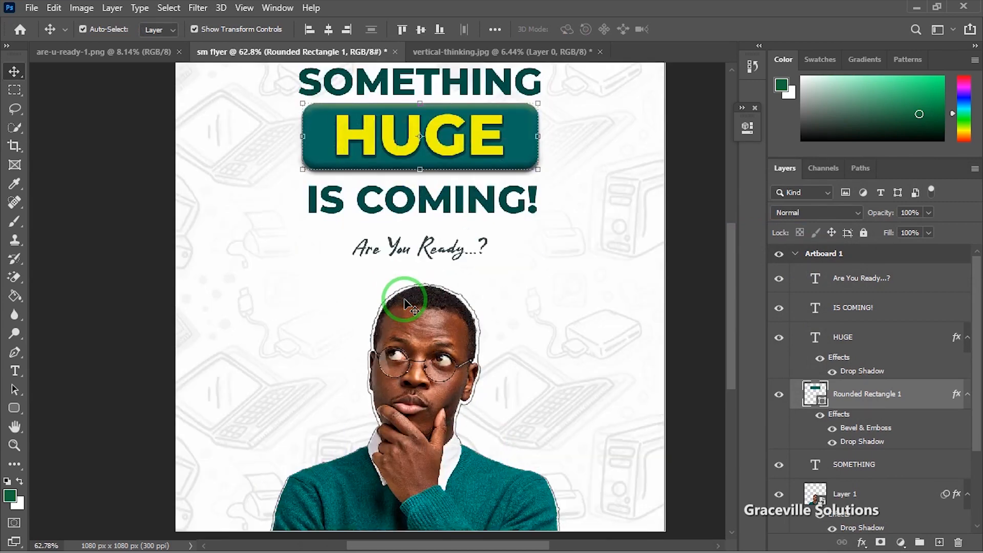
scroll(404, 300, "down", 4)
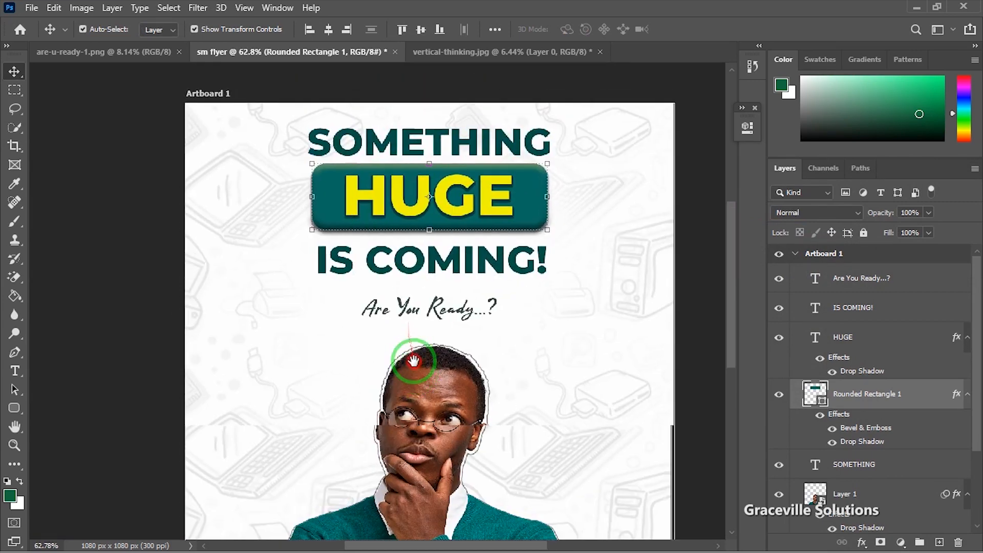
scroll(416, 352, "up", 2)
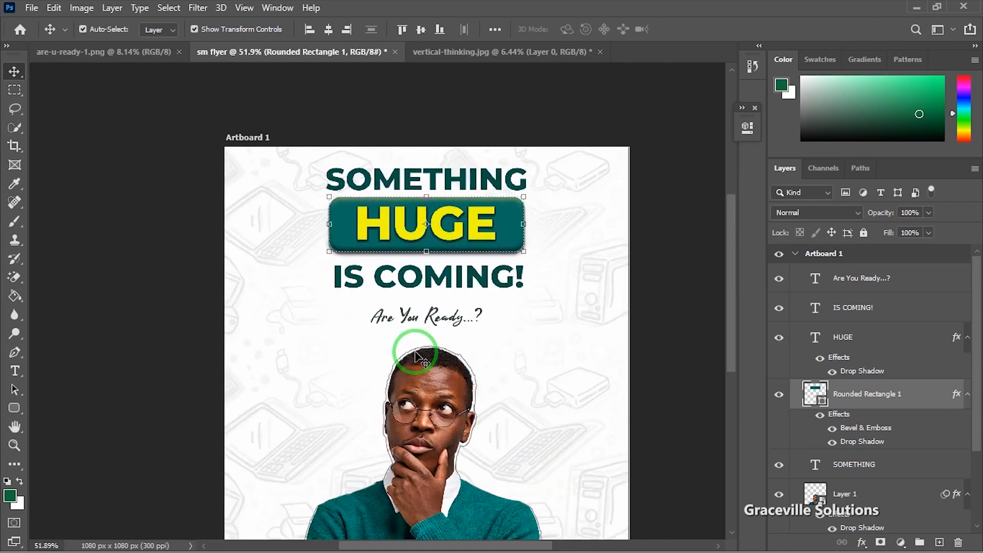
scroll(416, 353, "down", 2)
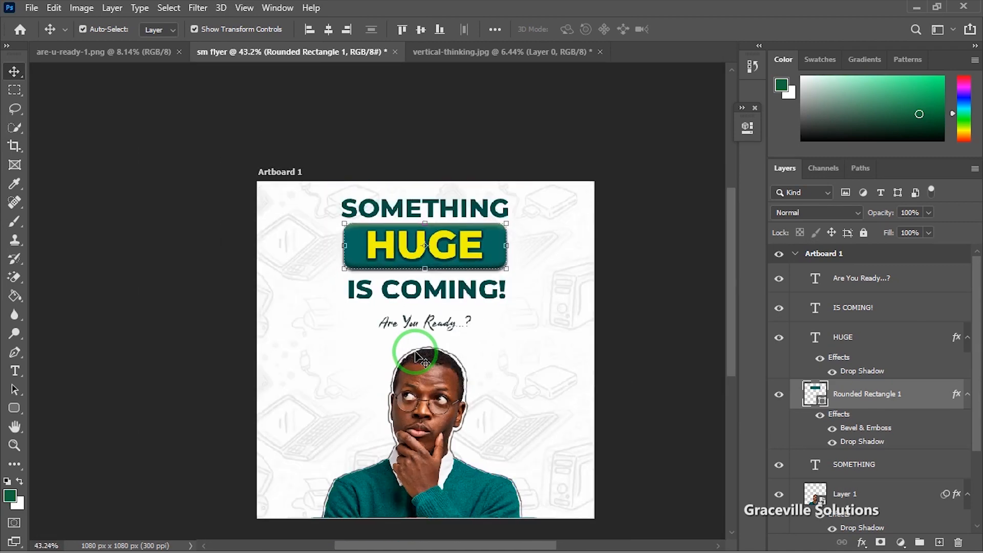
scroll(416, 353, "up", 2)
scroll(416, 354, "down", 2)
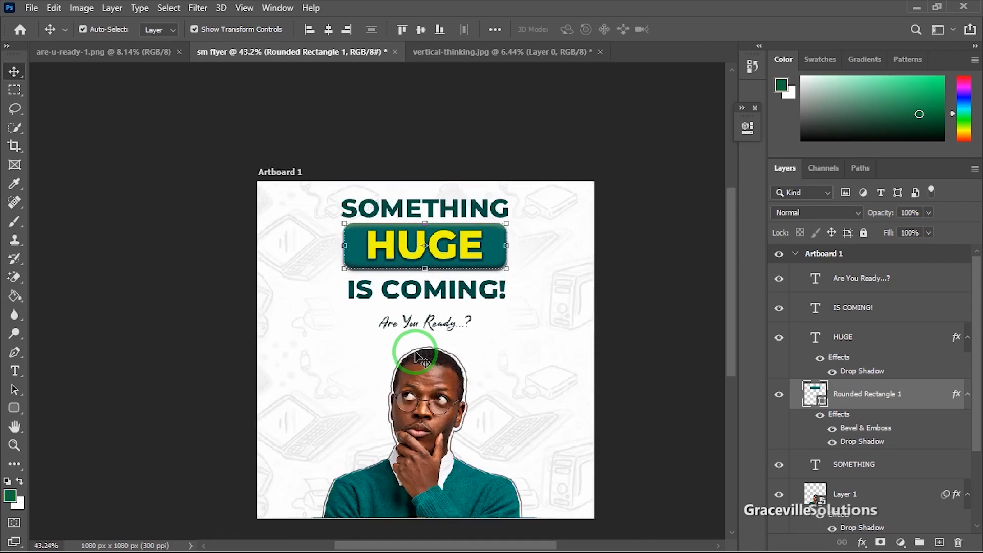